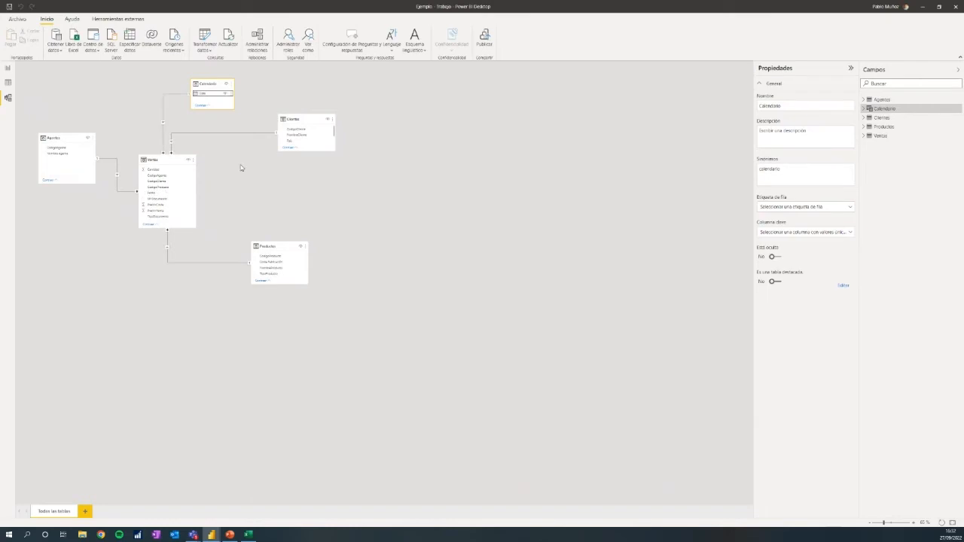
Step: Rename the Date column of the Calendario table as Fecha in the data view
click(7, 82)
click(30, 77)
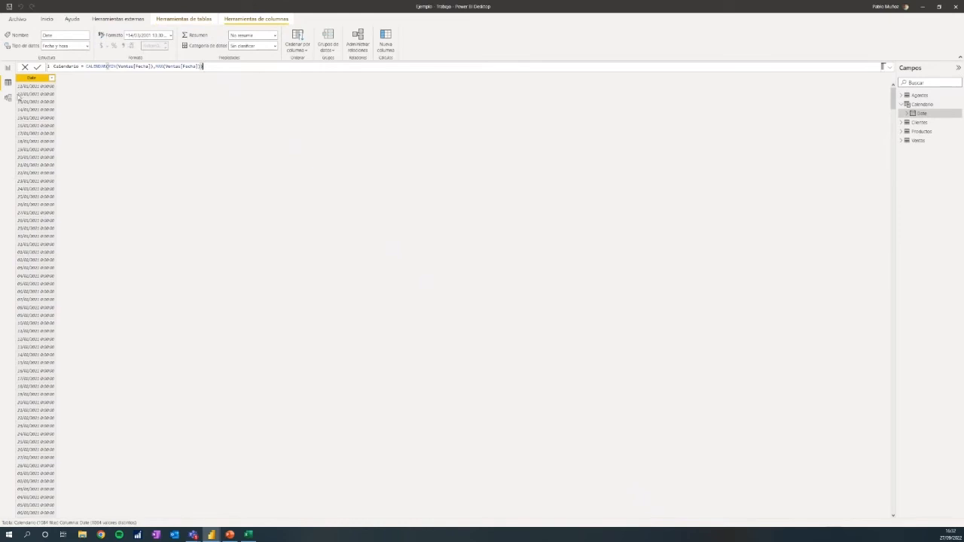
double_click(31, 79)
text(Fecha)
key(Return)
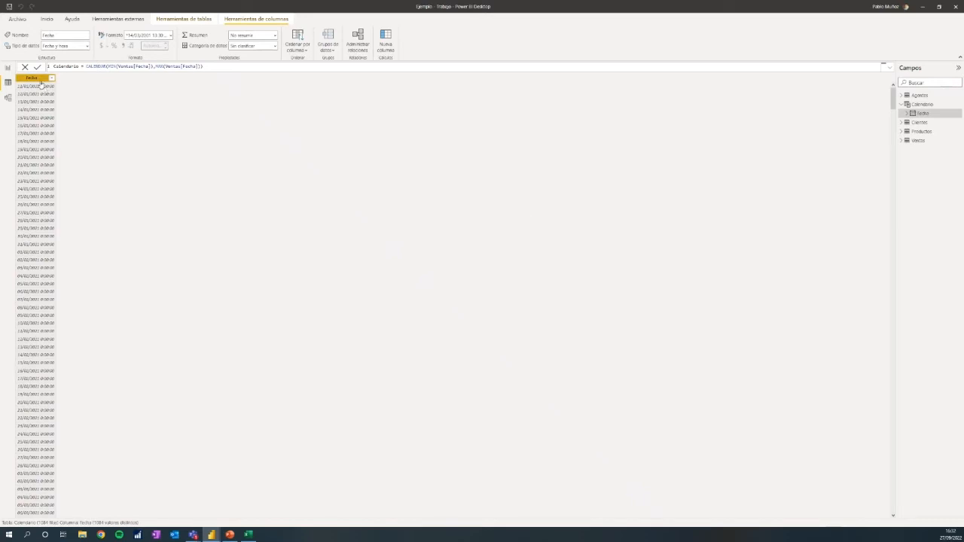
Step: Set the Fecha column's data type to Fecha and its format to *14/03/2001 (Short Date)
click(87, 46)
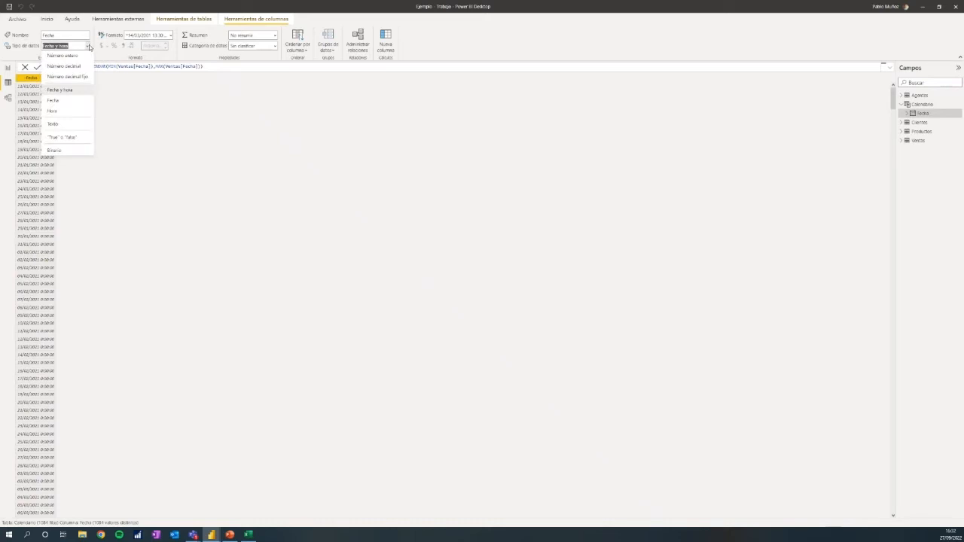
click(72, 103)
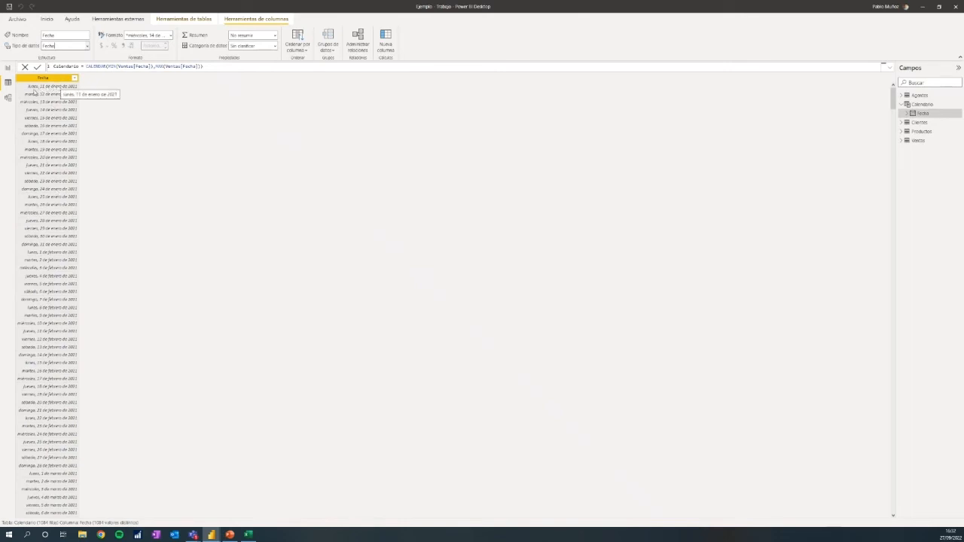
click(171, 35)
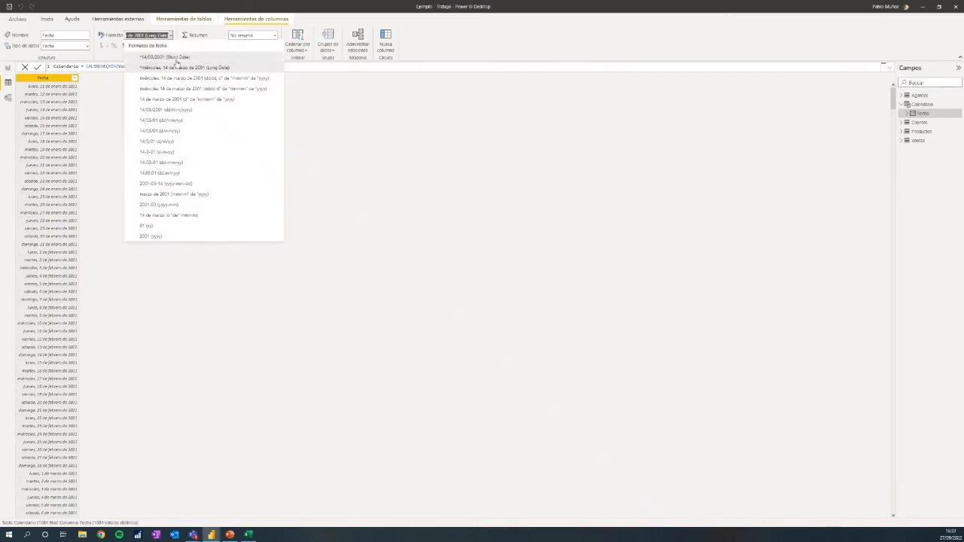
click(175, 58)
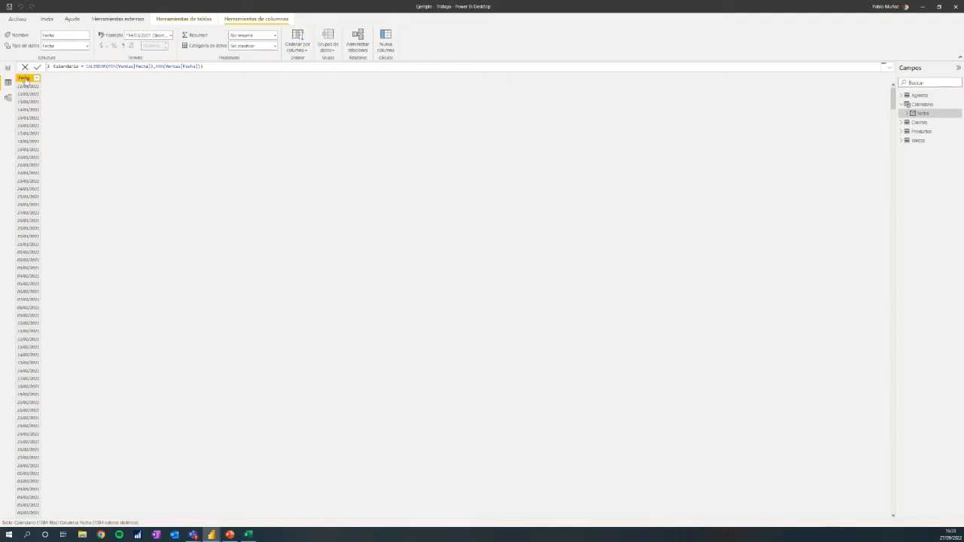
Step: Add a calculated column to the Calendario table with the formula Año = YEAR(Calendario[Fecha])
right_click(26, 78)
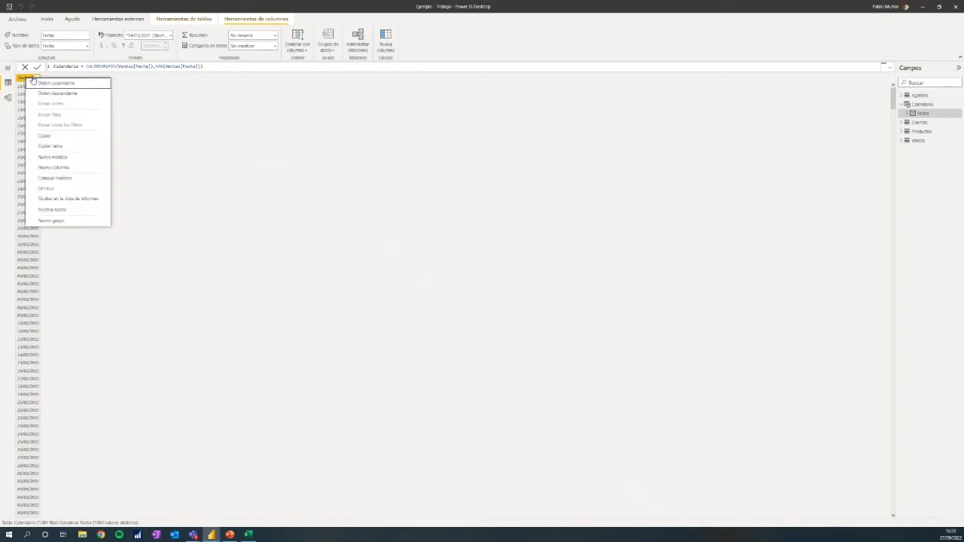
click(79, 167)
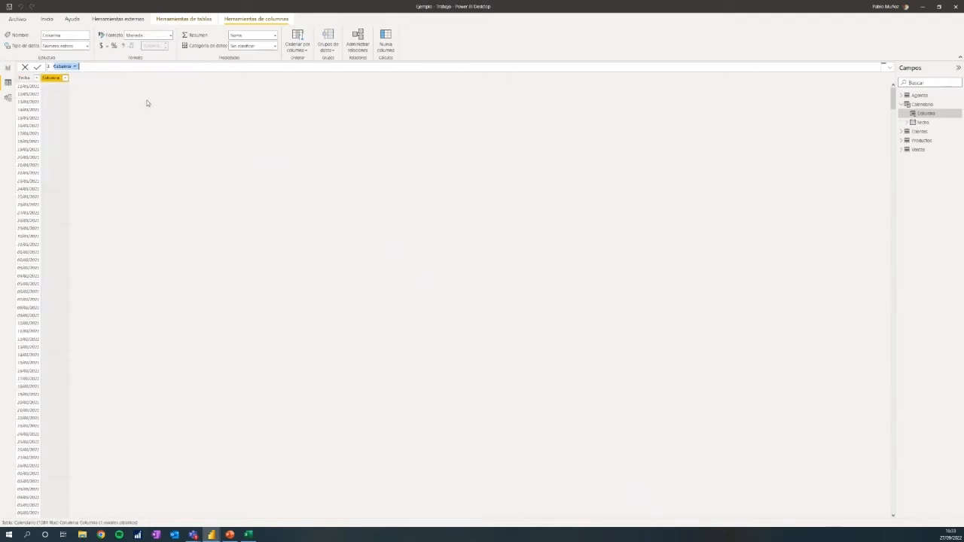
text(Año = Ye)
key(Tab)
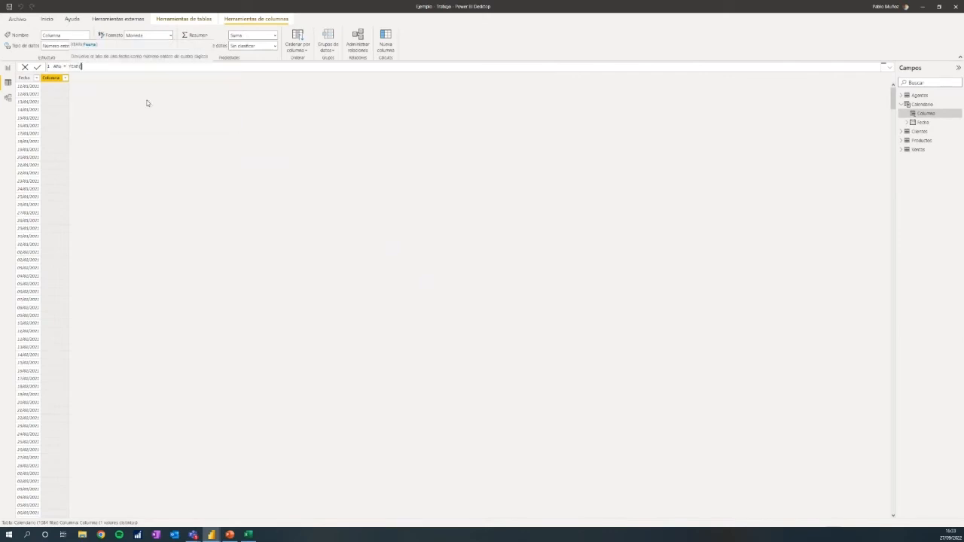
text(fec)
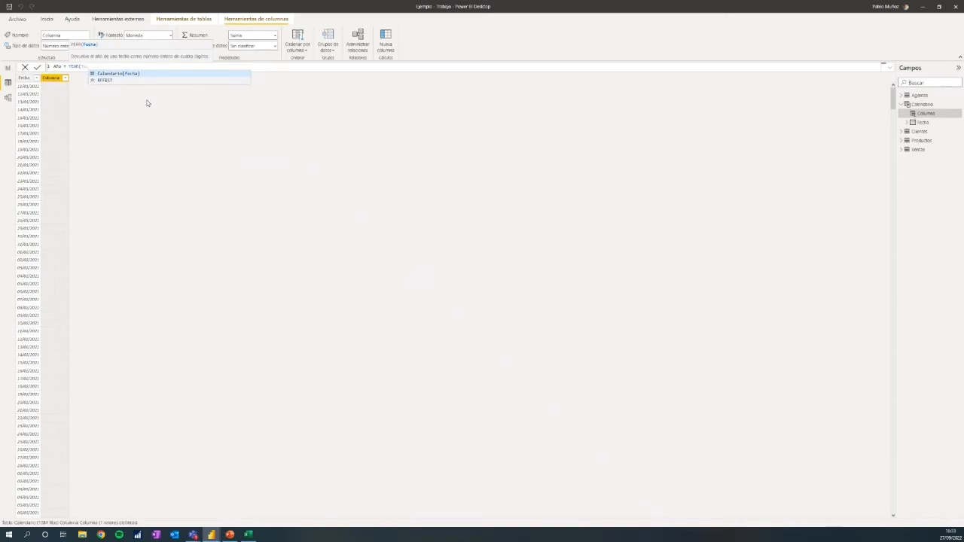
text(h)
key(Tab)
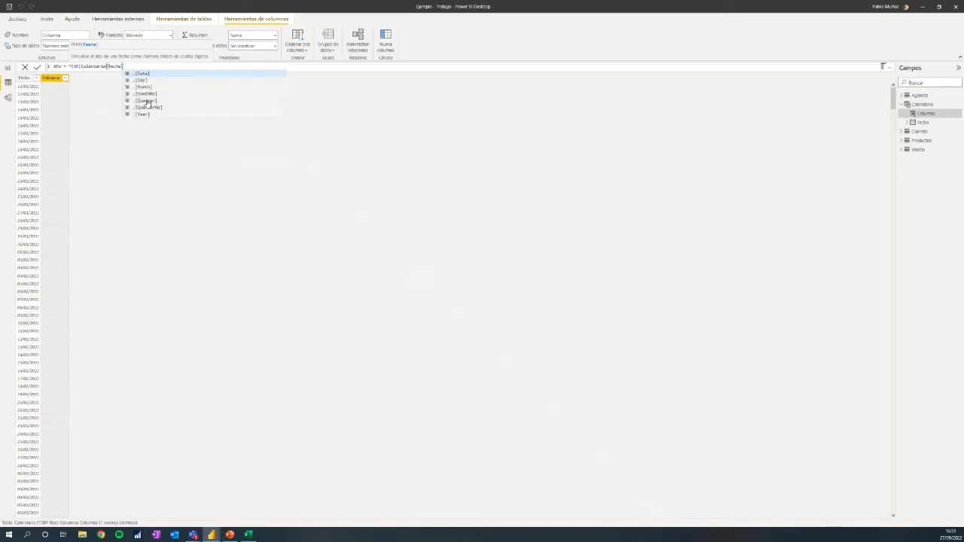
text())
key(Return)
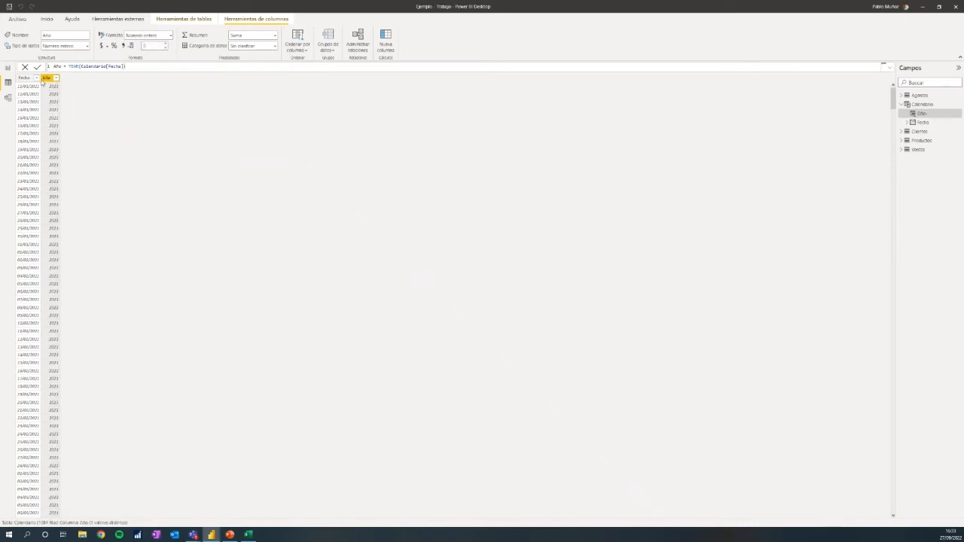
Step: Add a calculated column to the Calendario table with the formula NrMes = MONTH(Calendario[Fecha])
right_click(48, 79)
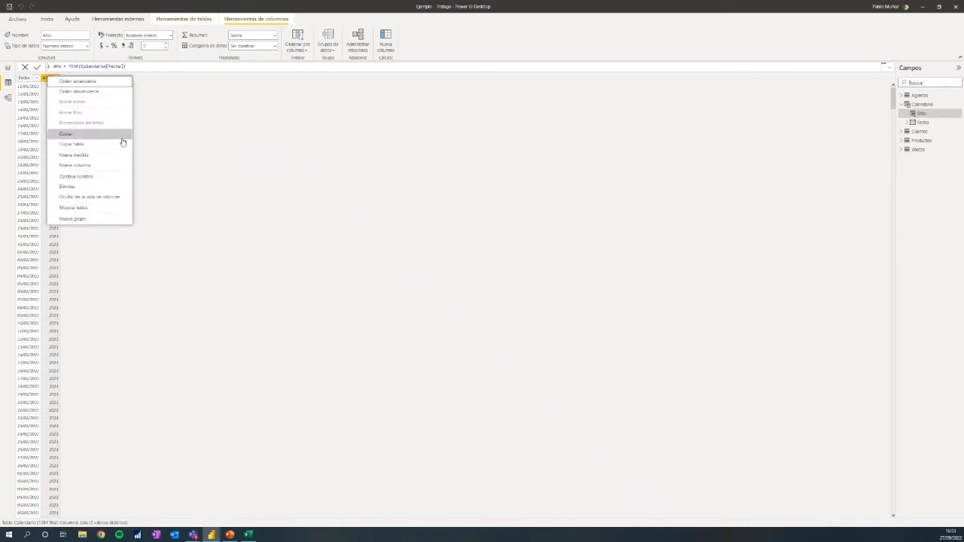
click(117, 172)
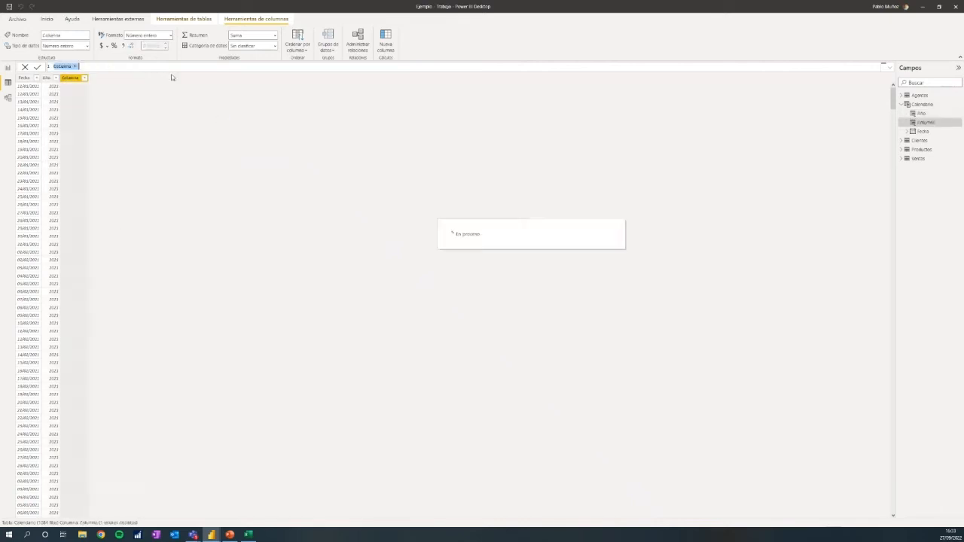
text(Nro)
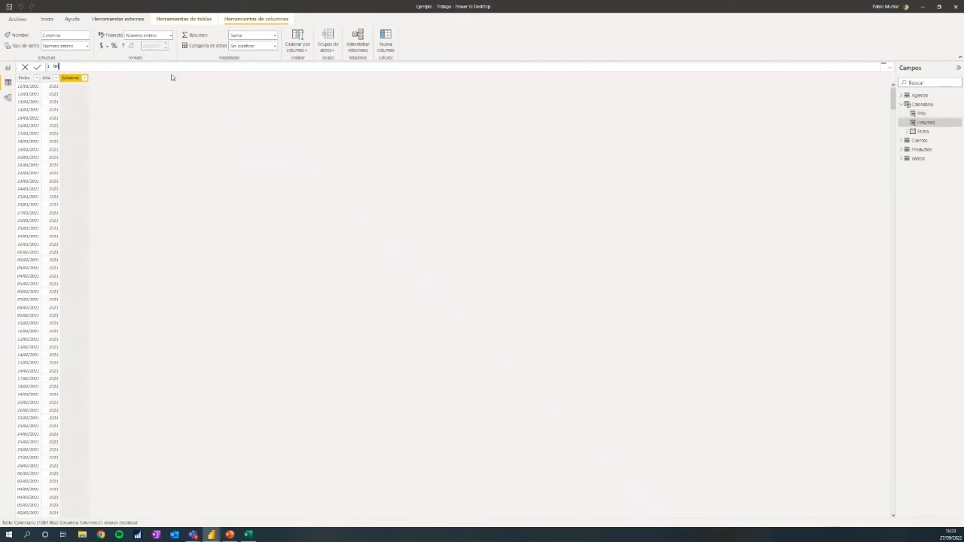
text(Mes = MONTH)
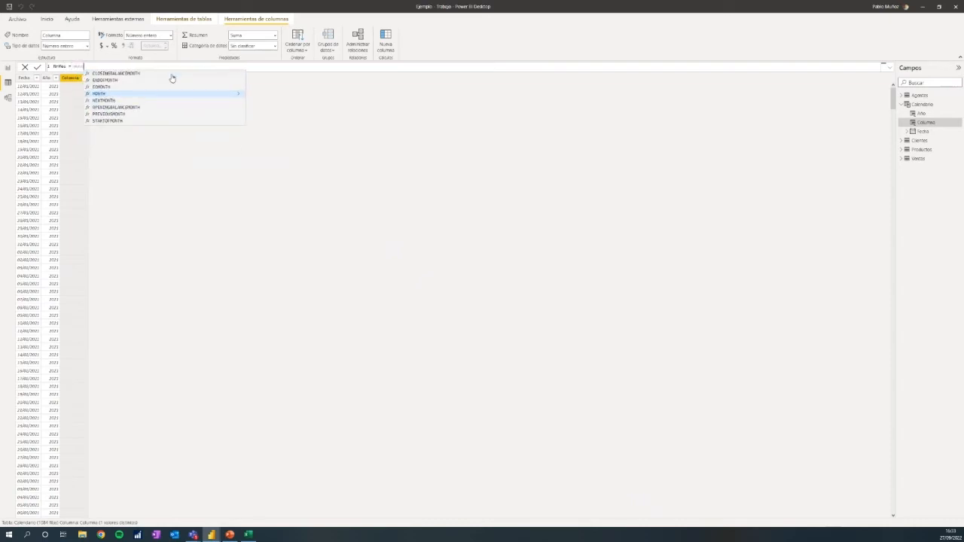
text(()
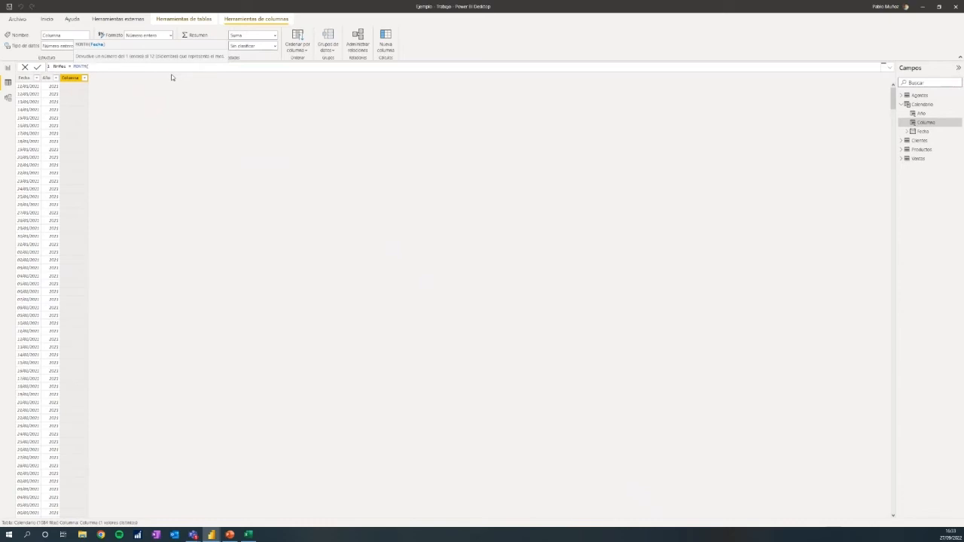
text(fev)
key(BackSpace)
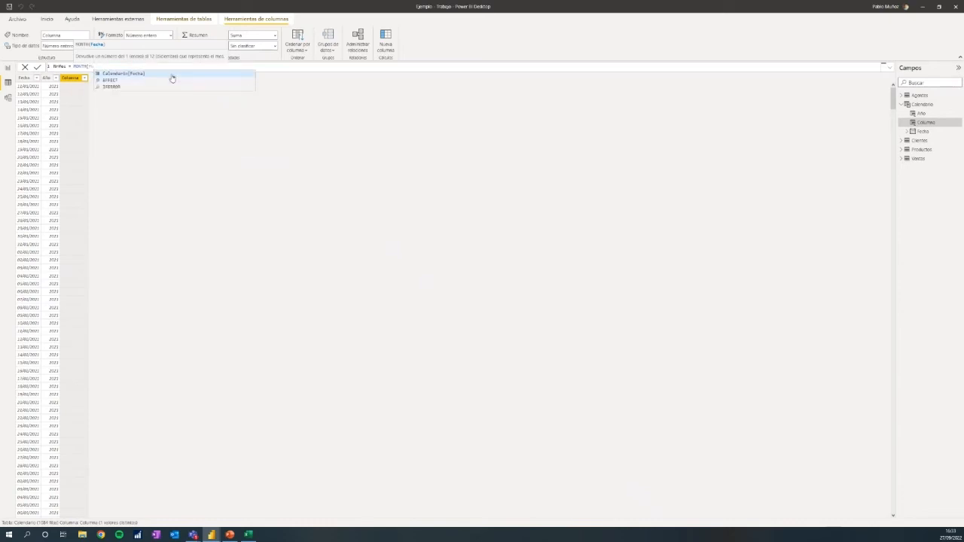
click(171, 79)
text())
key(Return)
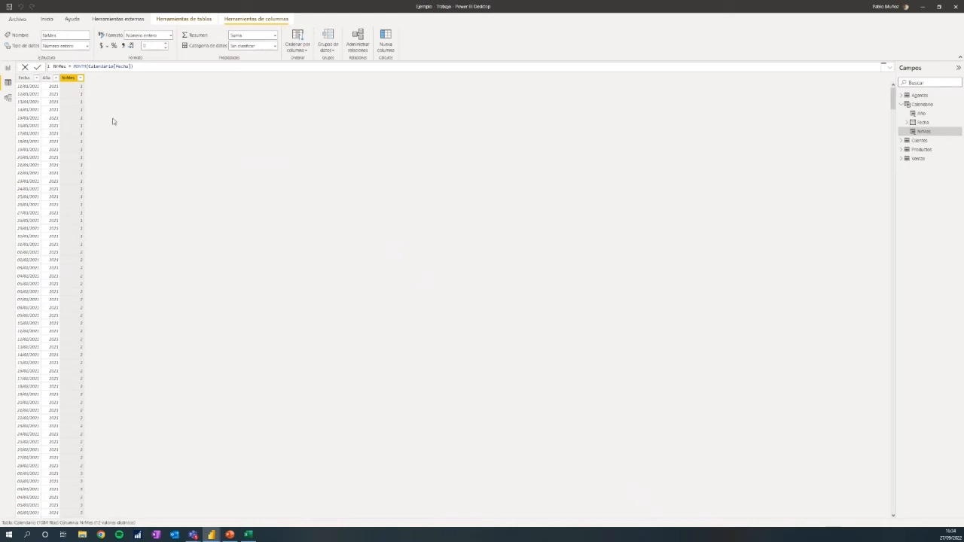
Step: Add a calculated column Mes that uses SWITCH on Calendario[NrMes] to turn 1 to 12 into the Spanish month names "Enero" to "Diciembre"
right_click(73, 81)
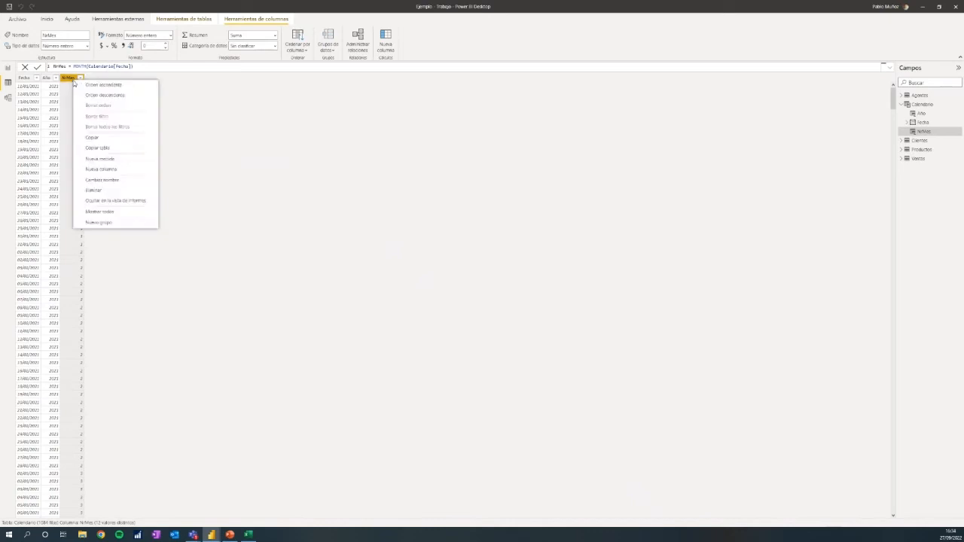
click(131, 171)
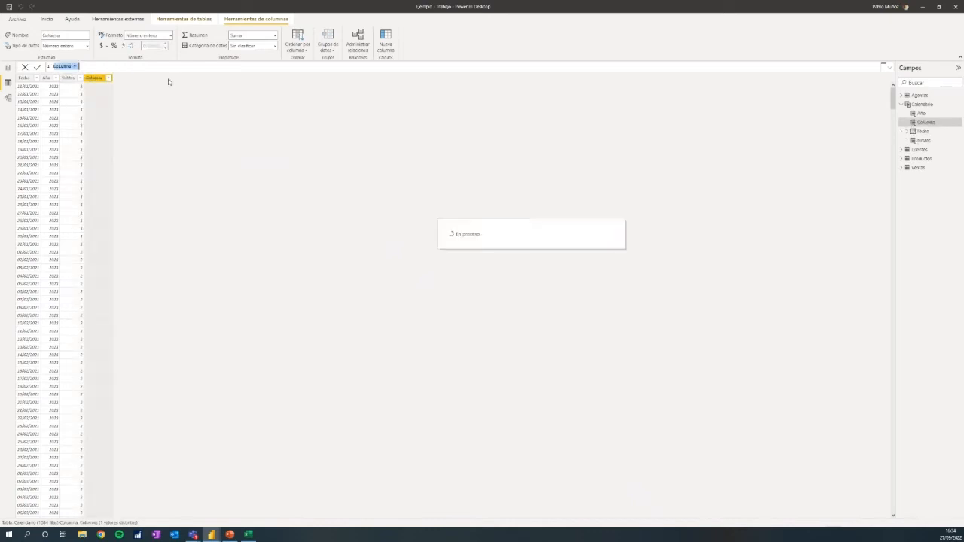
text(Pou)
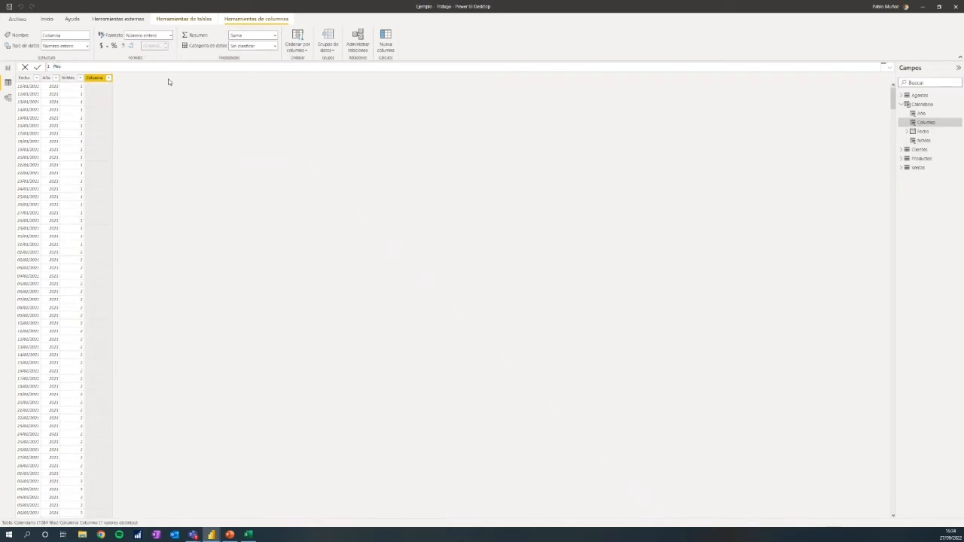
text( =)
text(Mes = SWITCH(Calendario[NrMes],1,"Enero",2,"Febrero",3,"Marzo",4,"Abril",5,"Mayo",6,"Junio",7,"Julio",8,"Agosto",9,"Septiembre",10,"Octubre",11,"Noviembre",12,"Diciembre"))
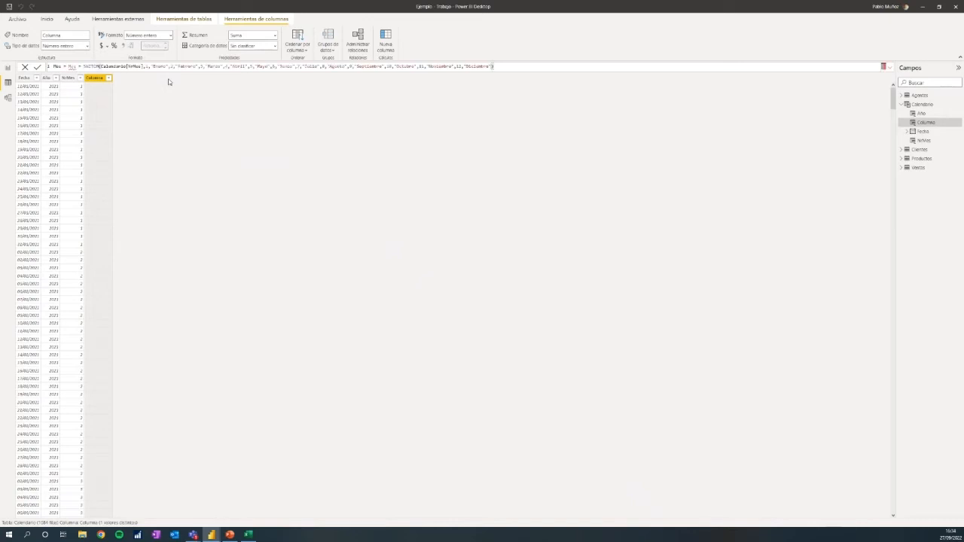
drag(69, 66, 81, 66)
key(BackSpace)
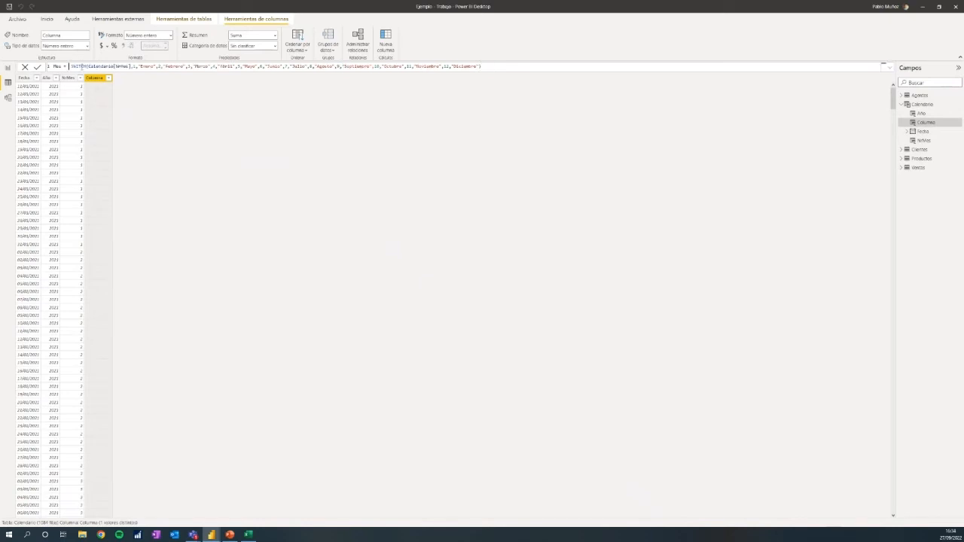
key(BackSpace)
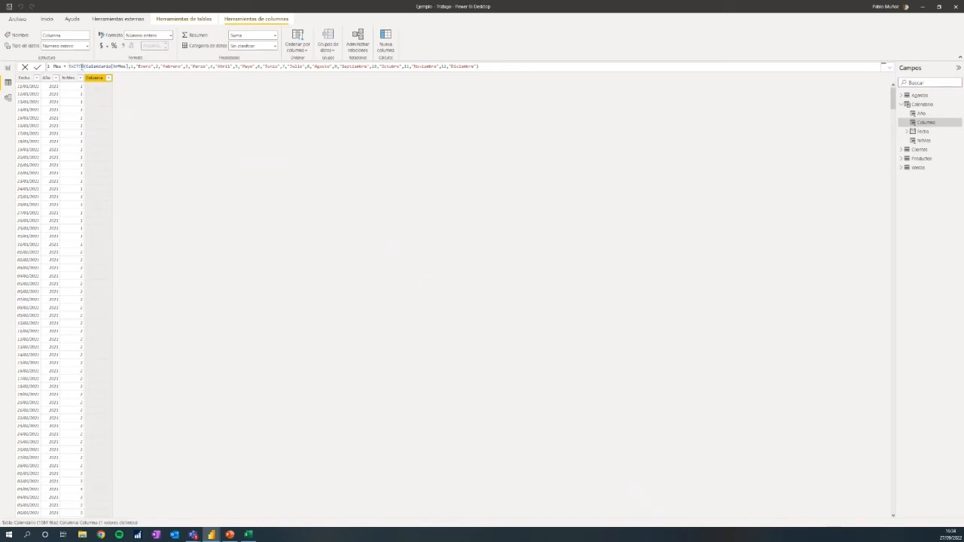
drag(128, 66, 141, 66)
click(136, 67)
click(480, 66)
key(Return)
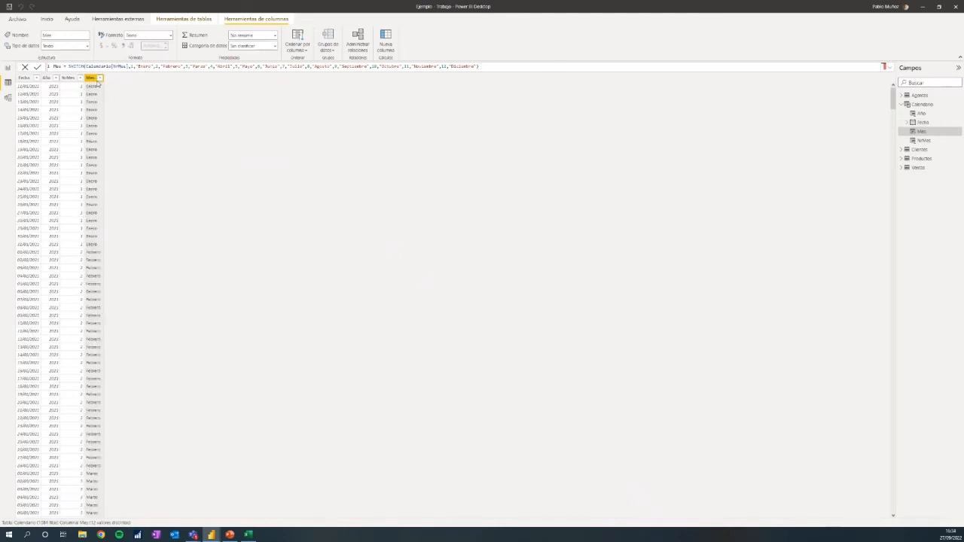
Step: Create a table visual of the Mes field on the report page, move it slightly down and make it taller
click(8, 68)
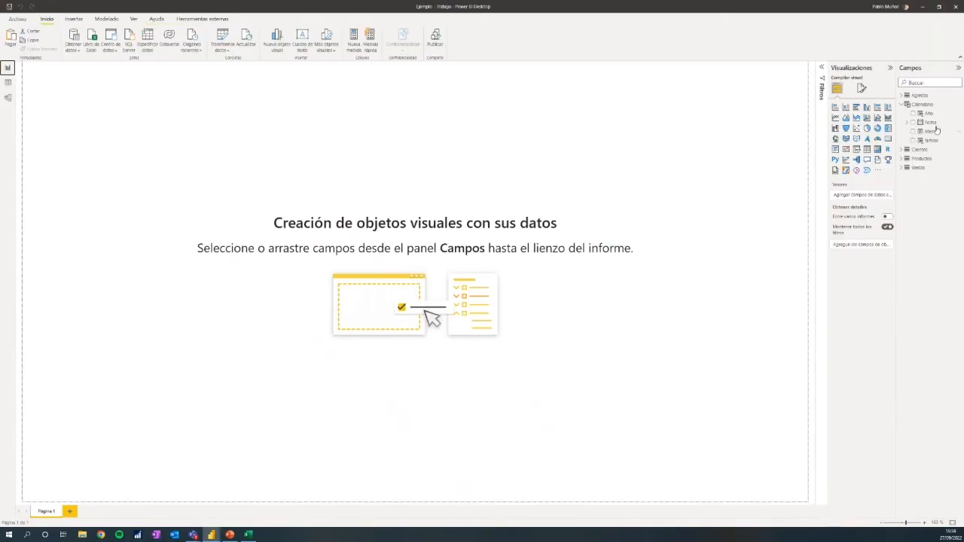
click(645, 172)
drag(936, 132, 339, 170)
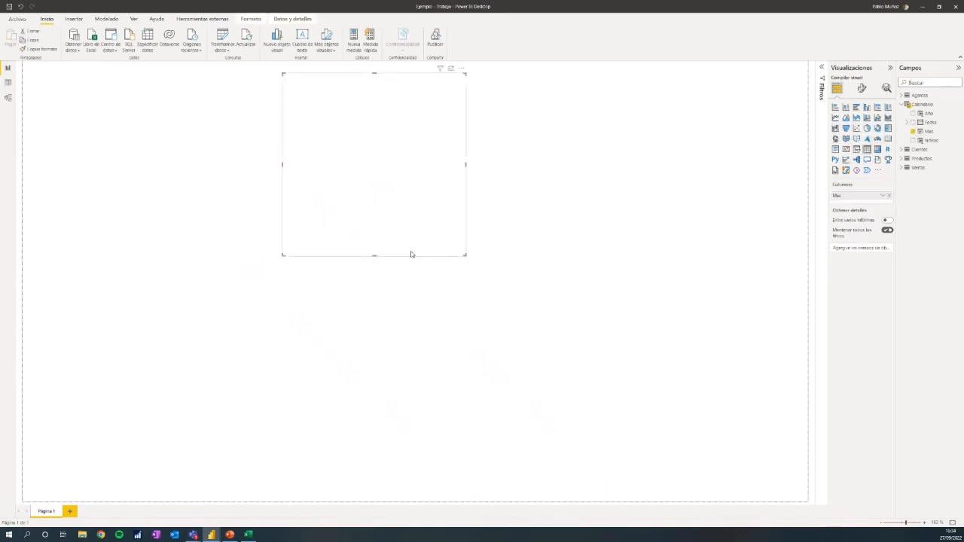
drag(430, 187, 431, 206)
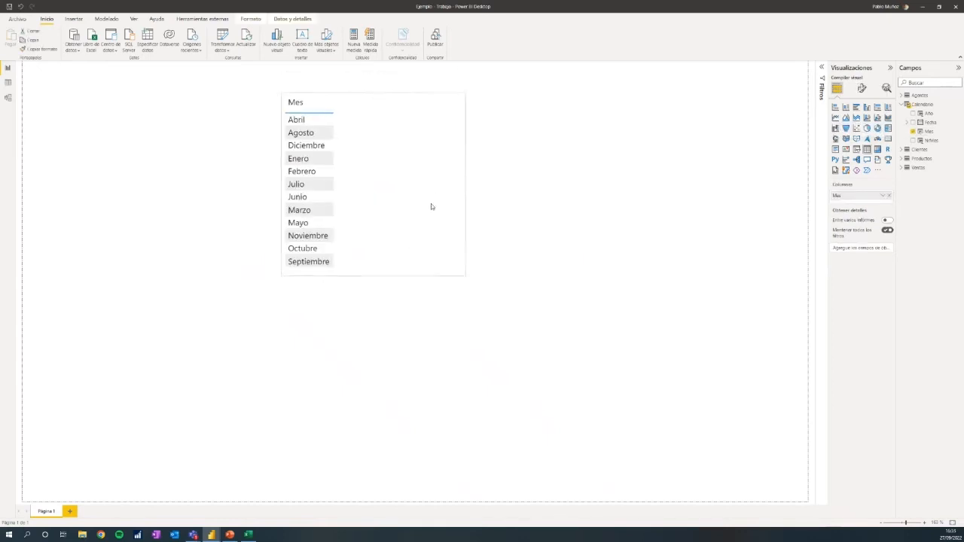
drag(374, 276, 390, 331)
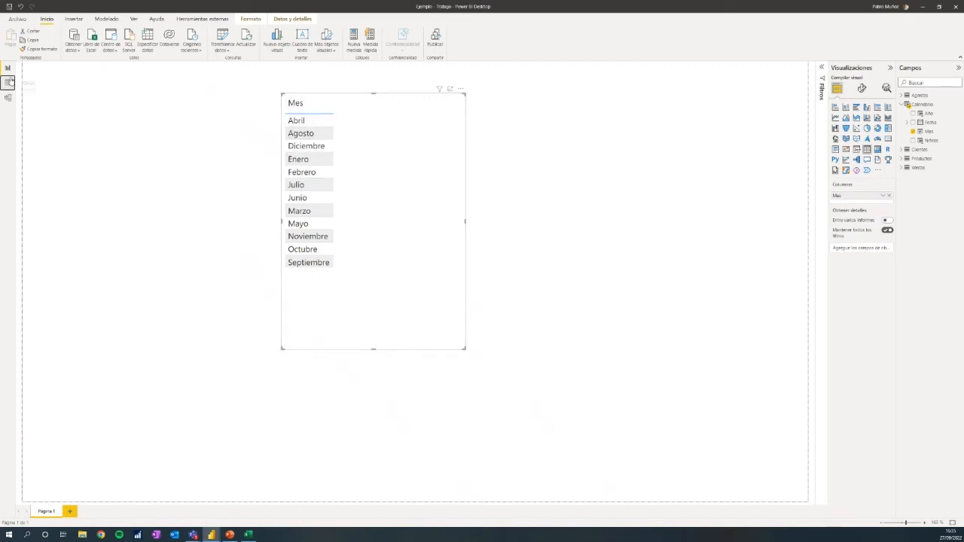
Step: Sort the Mes column of the Calendario table by the NrMes column
click(8, 82)
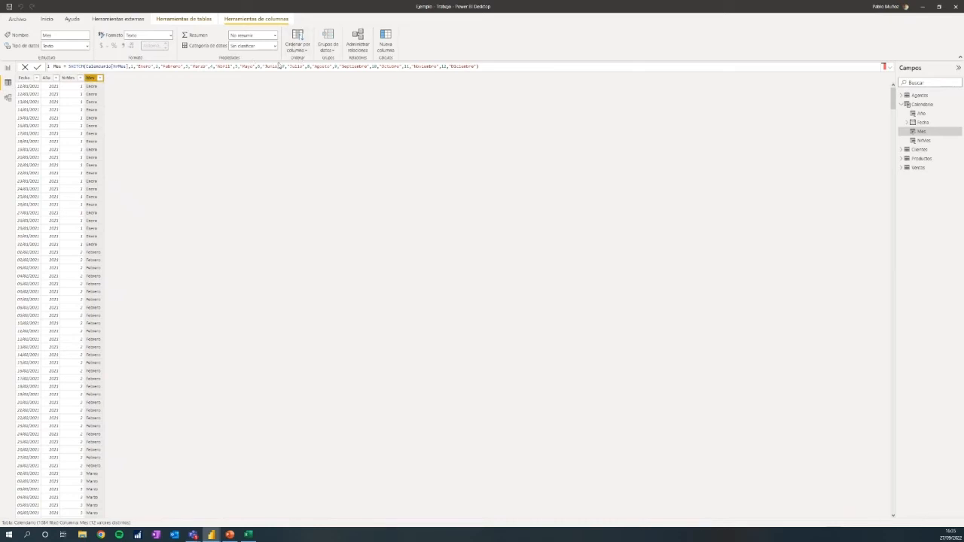
click(304, 53)
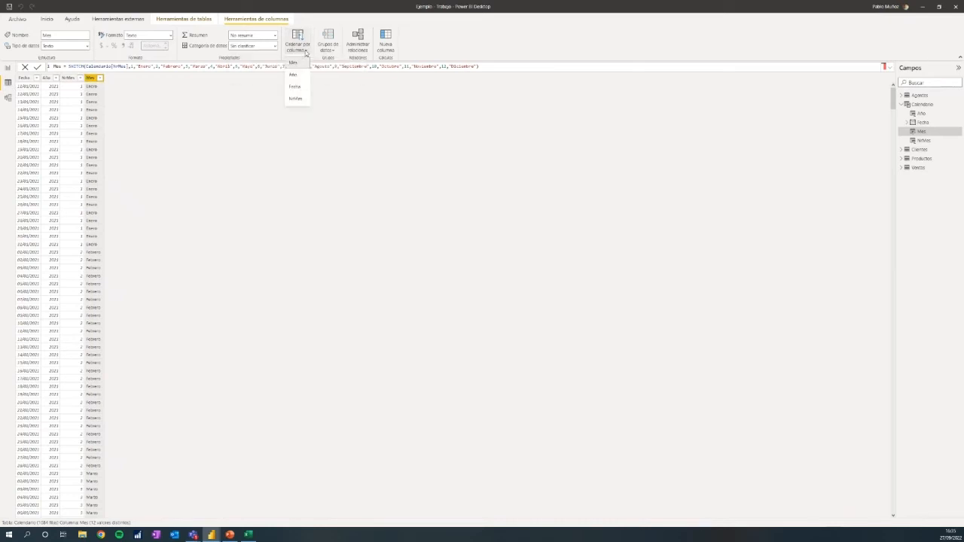
click(295, 98)
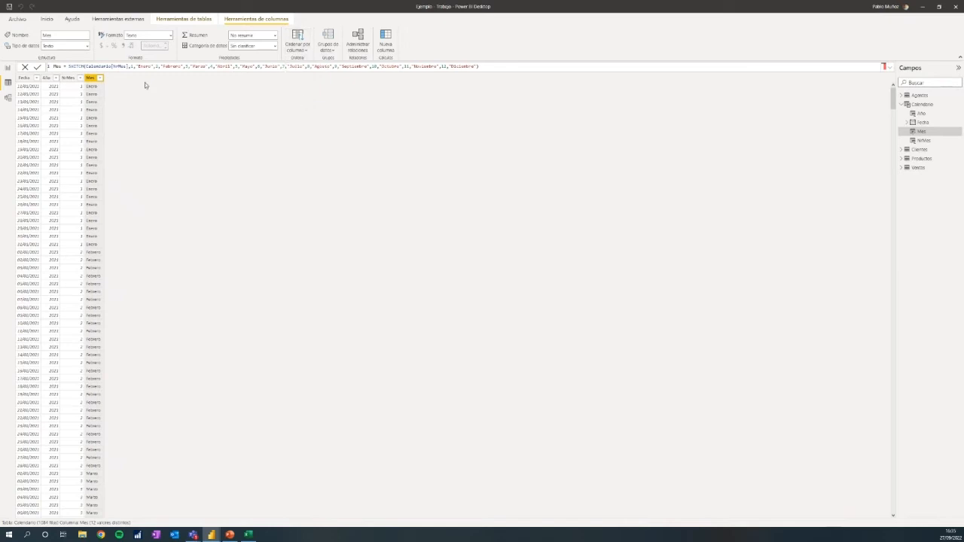
Step: Check the month order in the report's Mes table visual and delete that visual
click(6, 69)
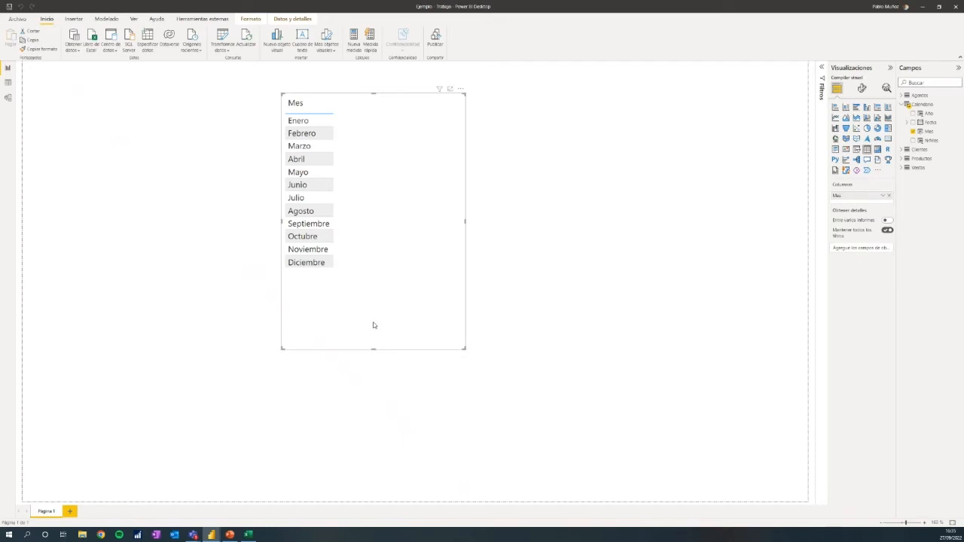
key(Delete)
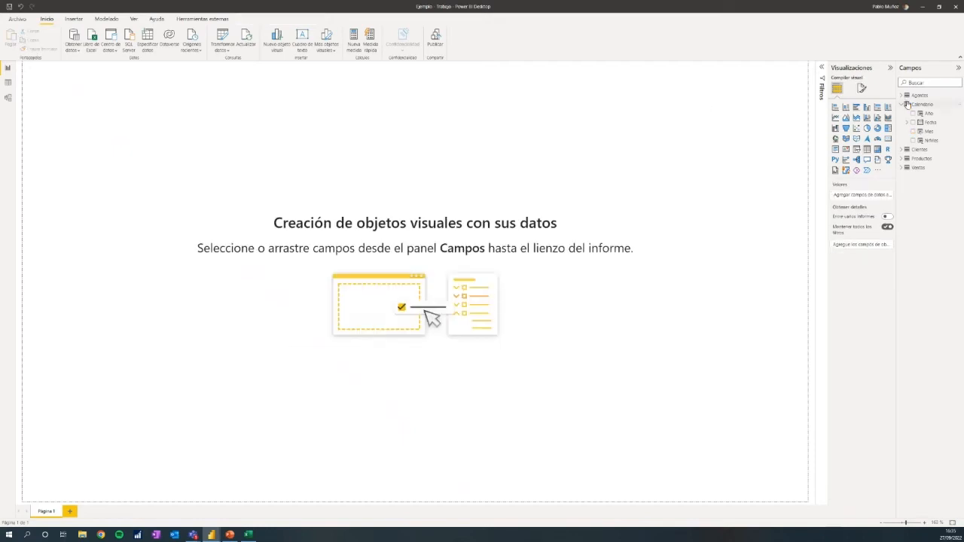
Step: Create a manually entered empty table named "Medidas" and load it into the model
click(8, 98)
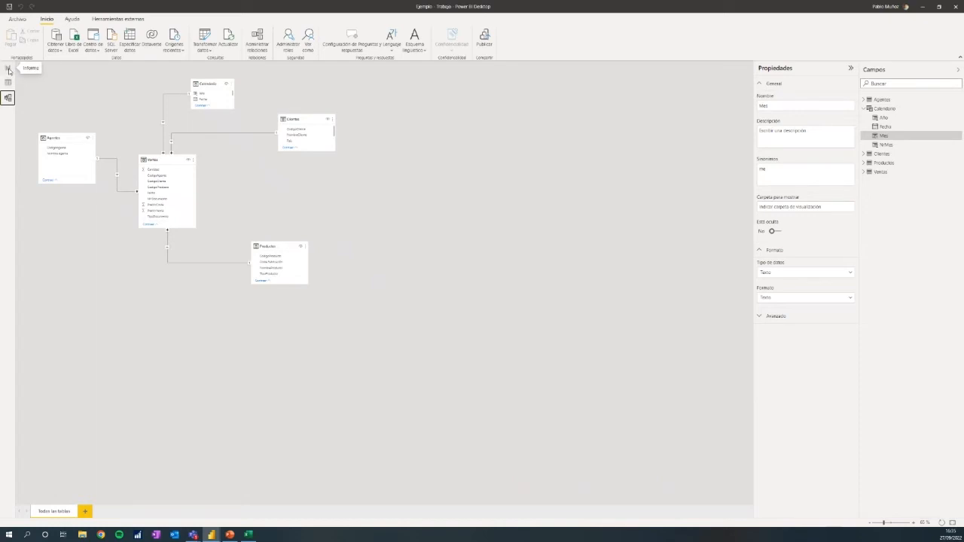
click(8, 69)
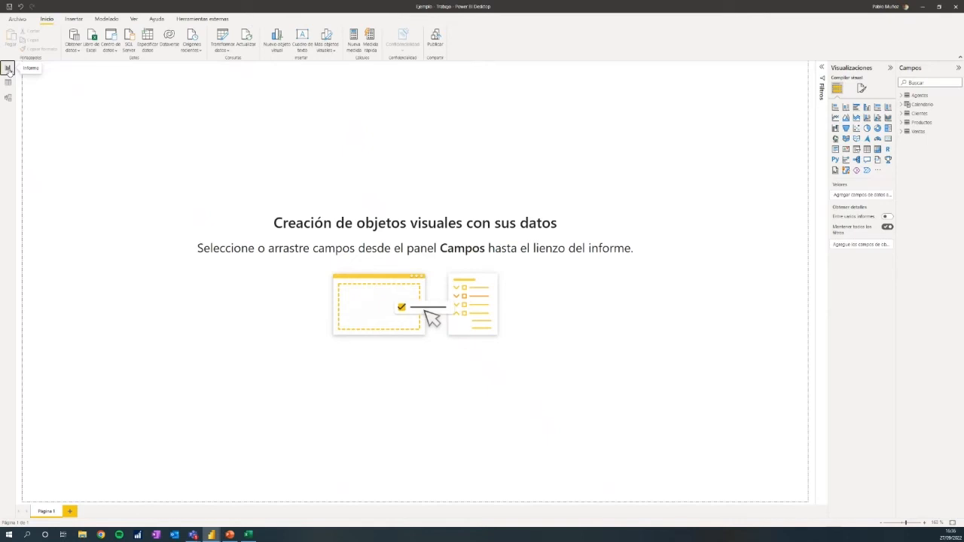
click(113, 19)
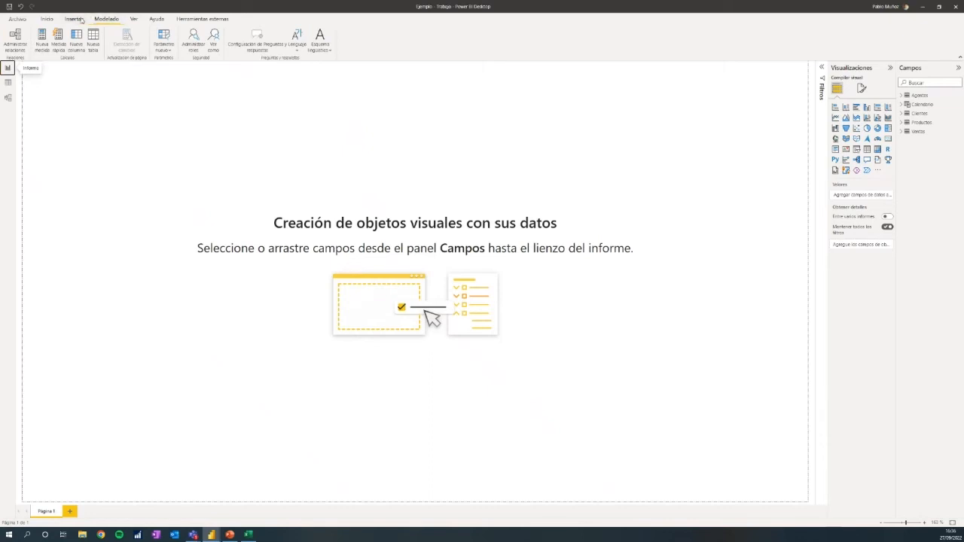
click(47, 19)
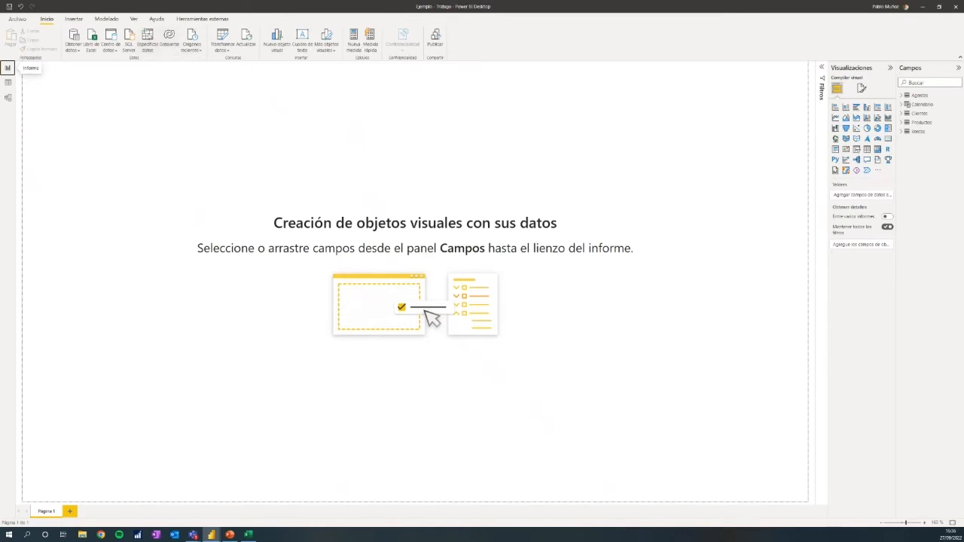
click(151, 34)
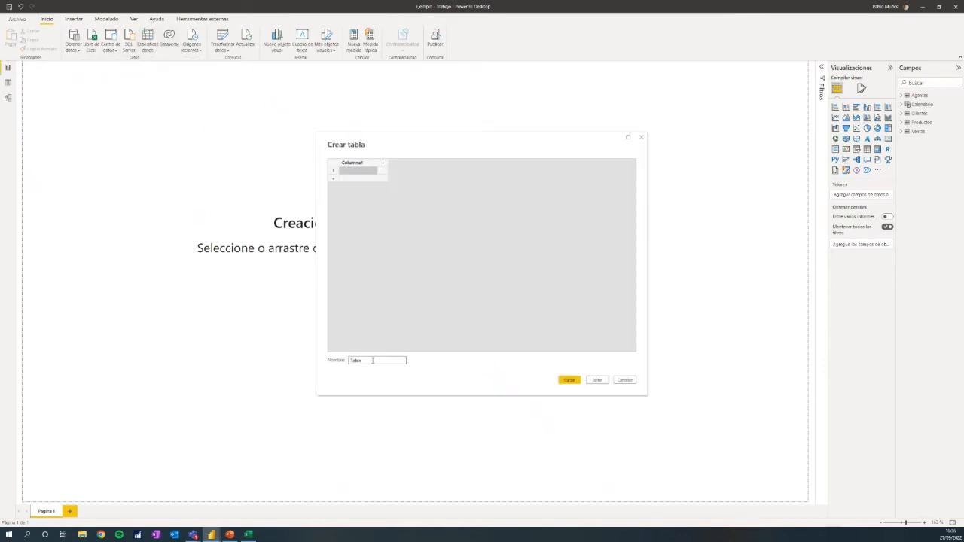
drag(372, 360, 333, 364)
text(Medidas)
key(Return)
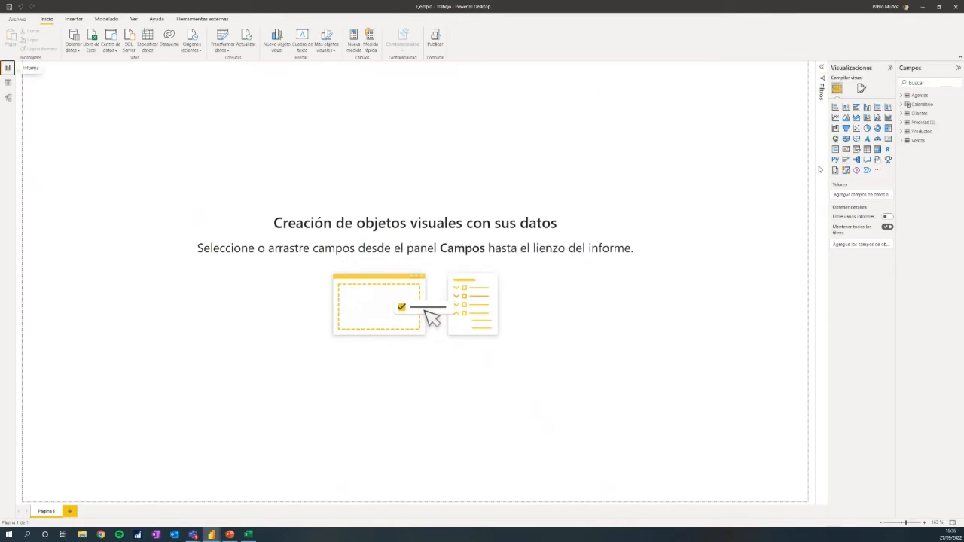
Step: Open the name of the Medidas (2) table for editing
click(923, 122)
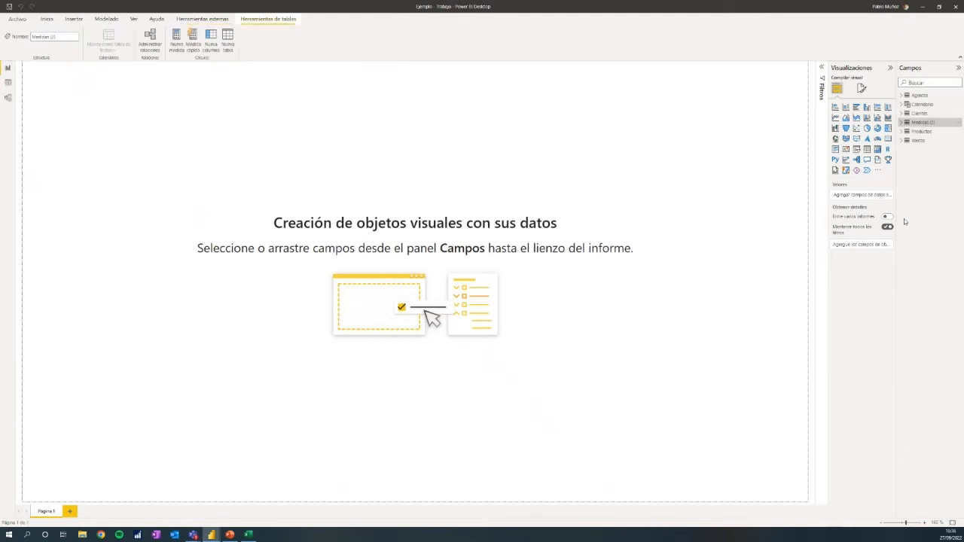
right_click(928, 125)
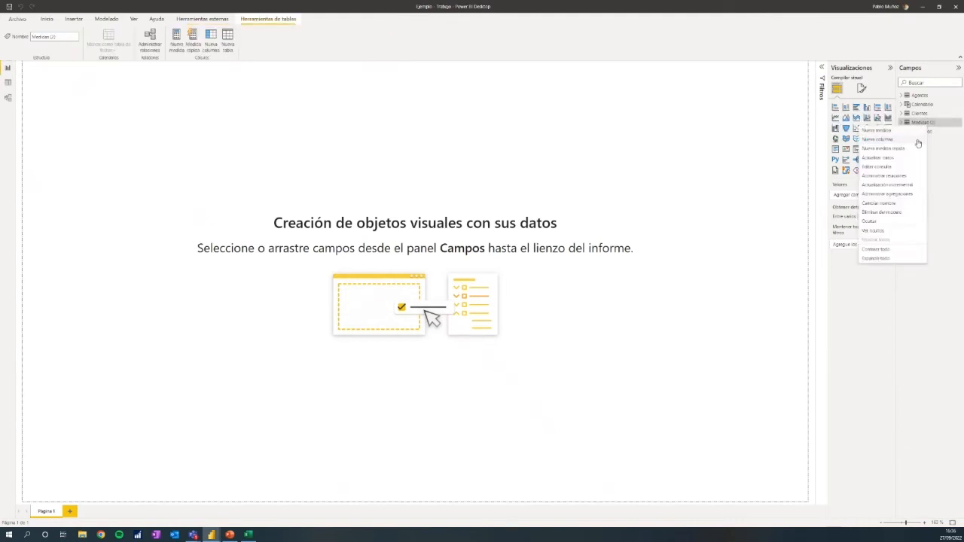
click(900, 203)
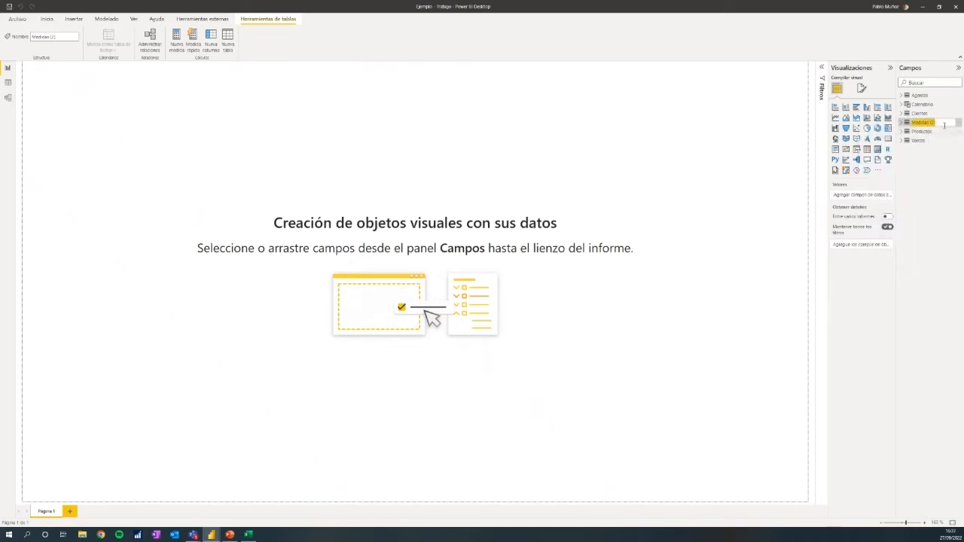
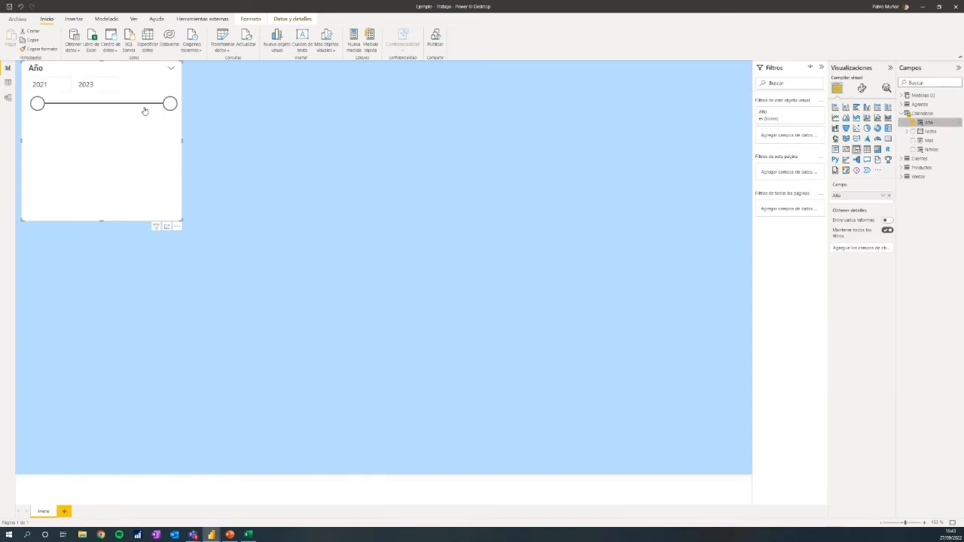
Step: Change the Año slicer to the Lista style and shrink it to fit its three years
click(171, 69)
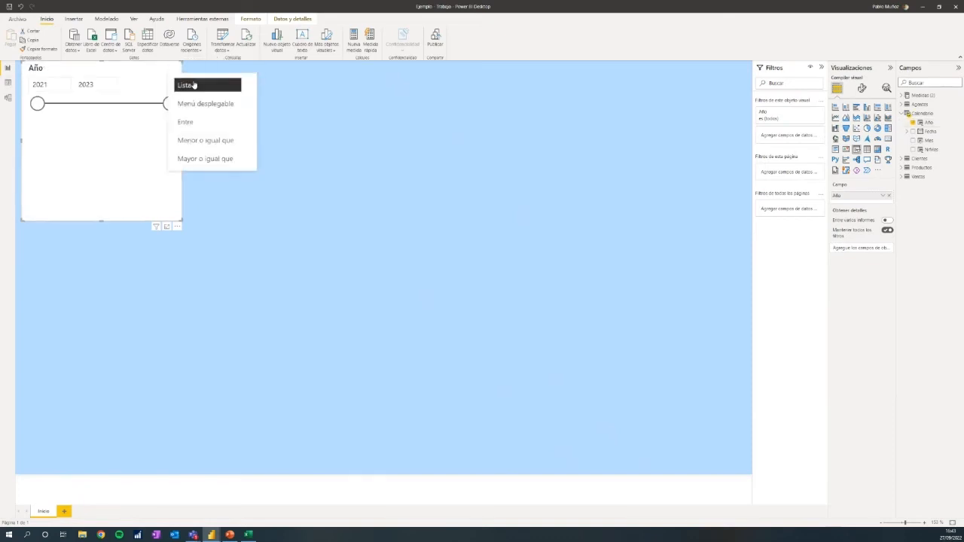
click(193, 86)
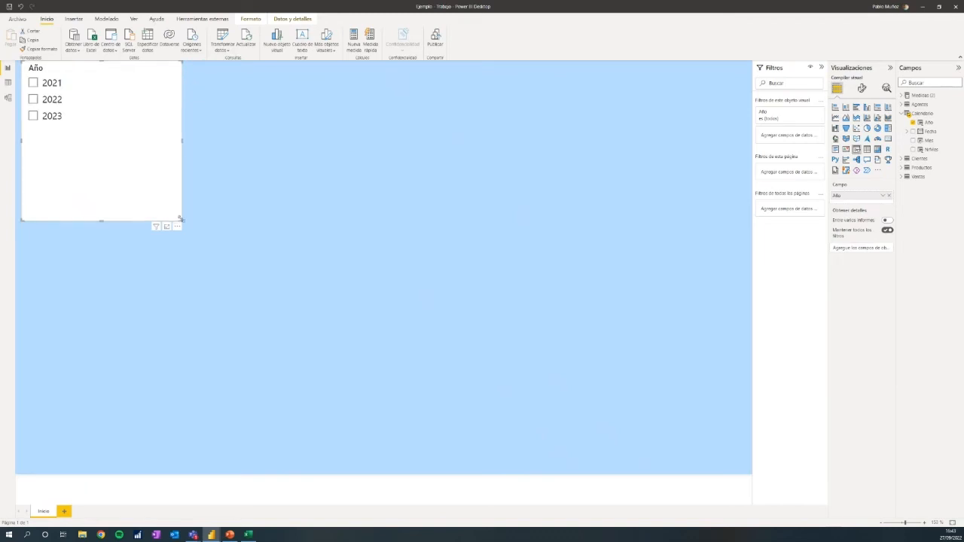
drag(173, 210, 81, 132)
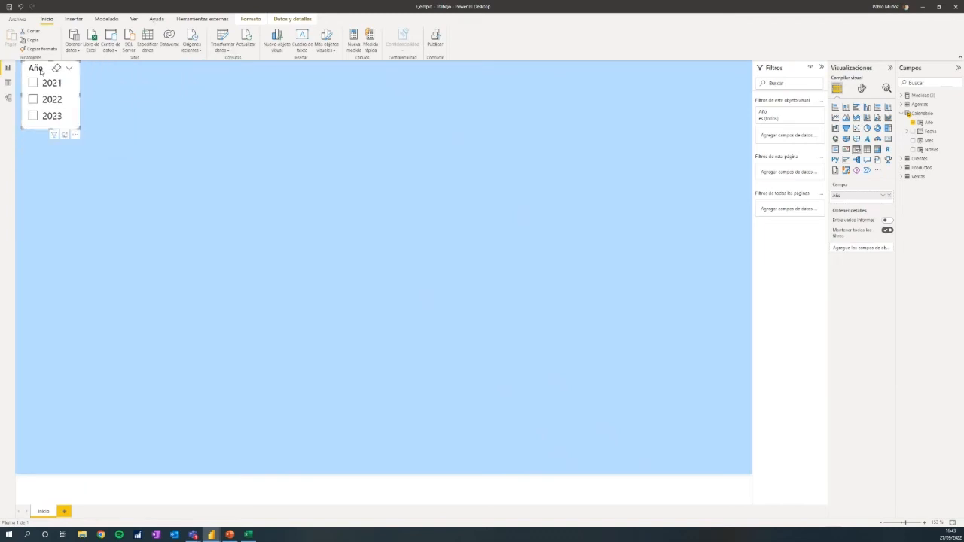
click(252, 148)
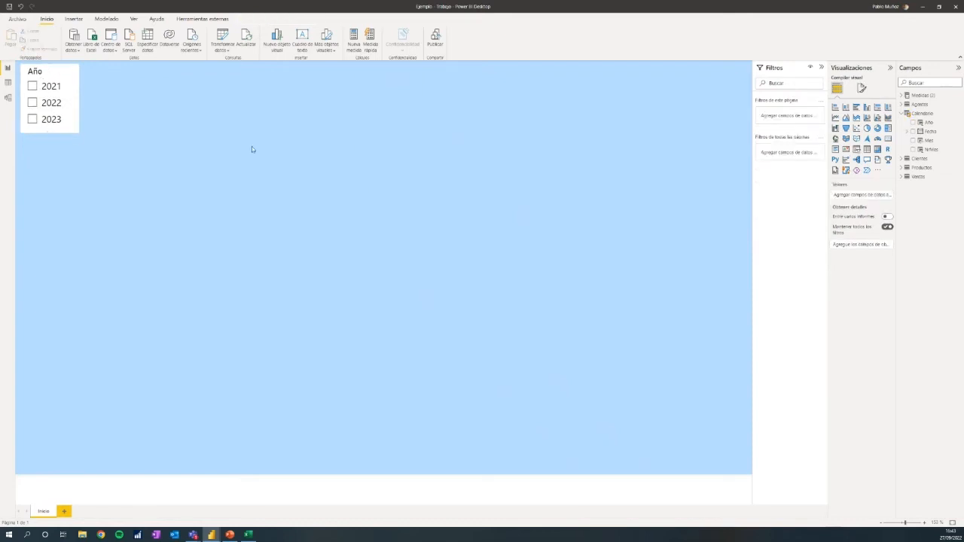
Step: Add a second slicer below the Año slicer and assign the Mes field of Calendario to it
click(857, 149)
drag(194, 229, 114, 169)
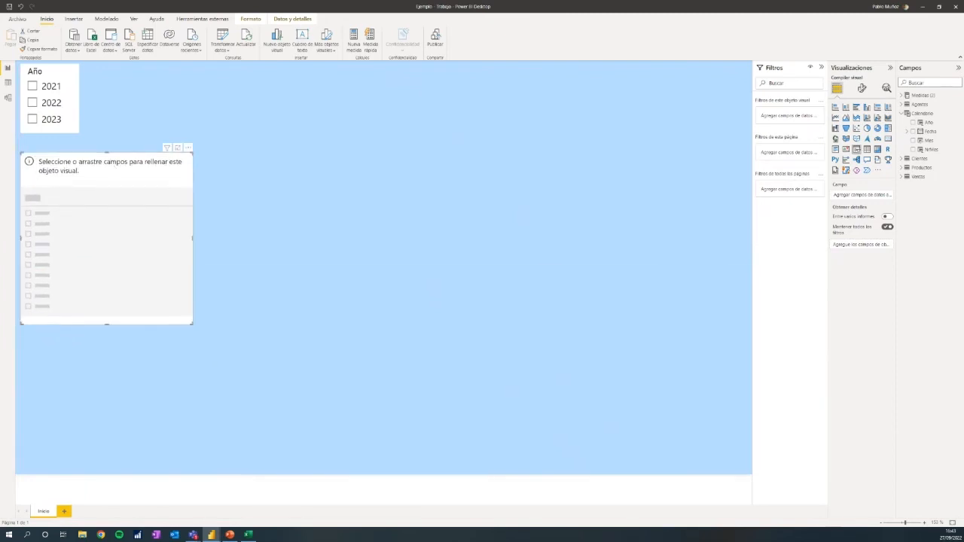
drag(941, 143, 98, 211)
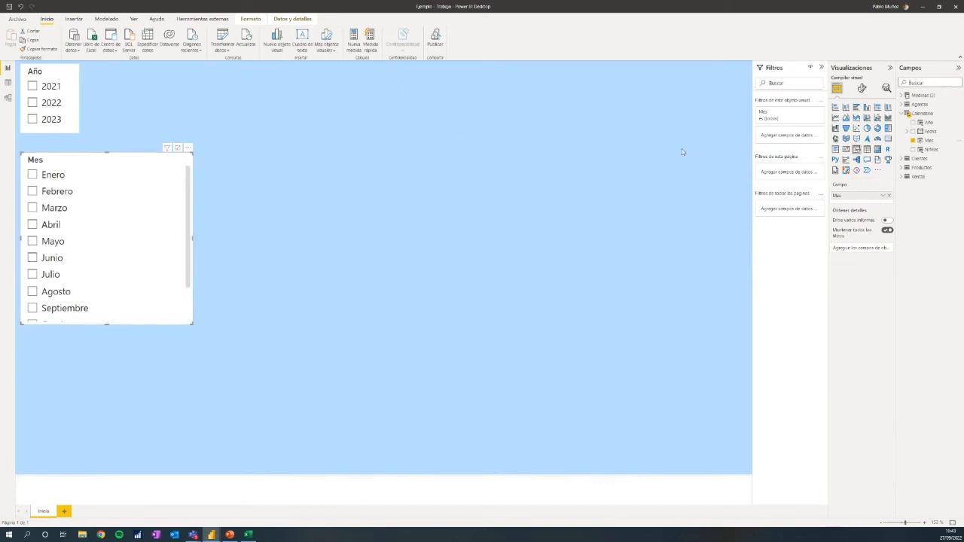
Step: Set the Mes slicer's orientation to Horizontal so the months become buttons
click(861, 88)
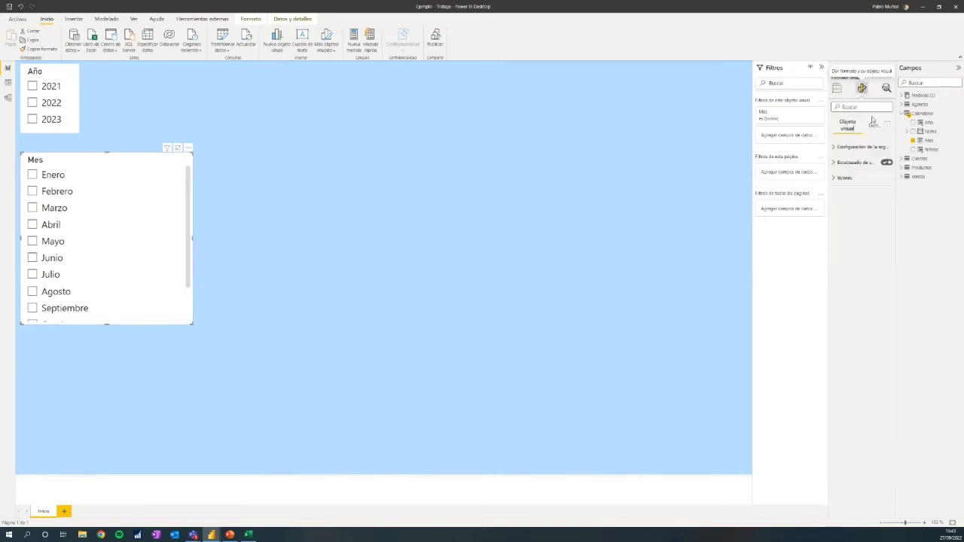
click(863, 147)
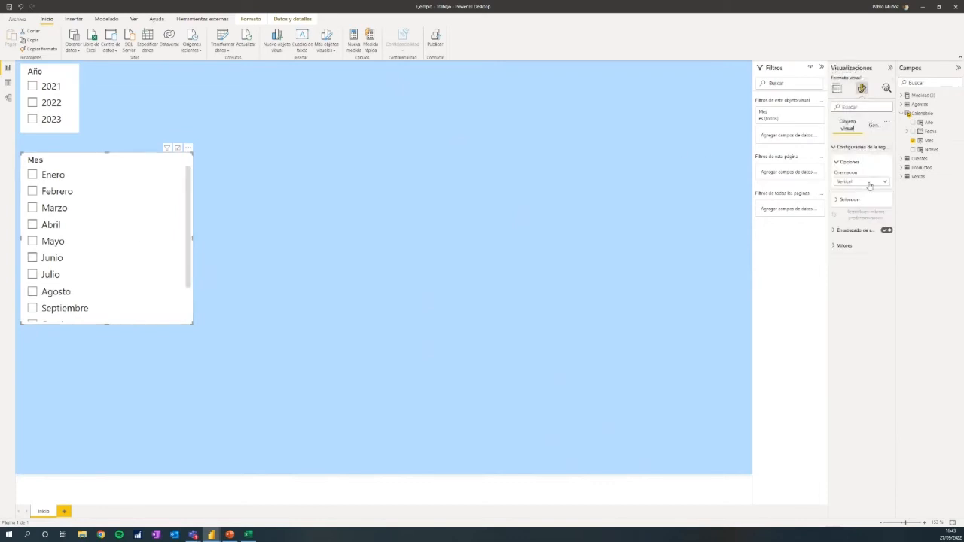
click(869, 182)
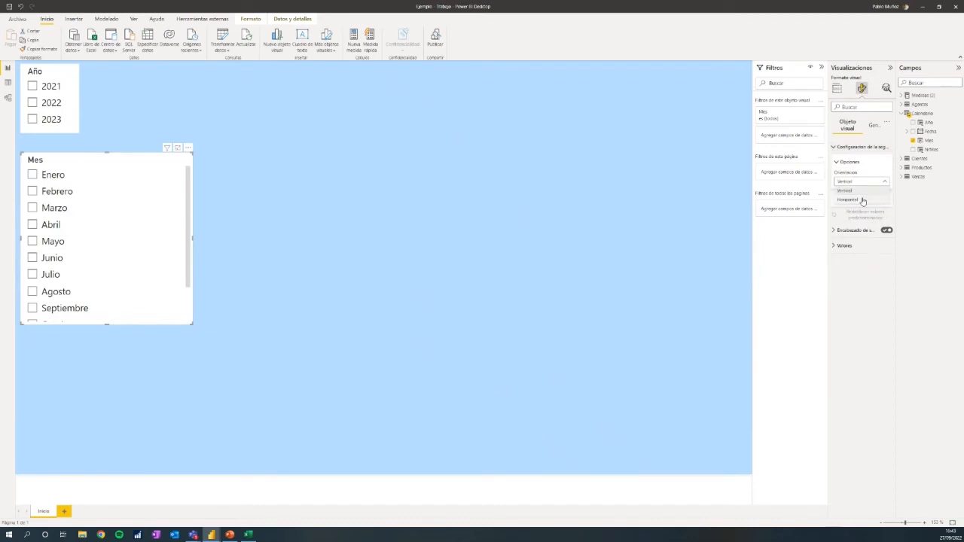
click(863, 201)
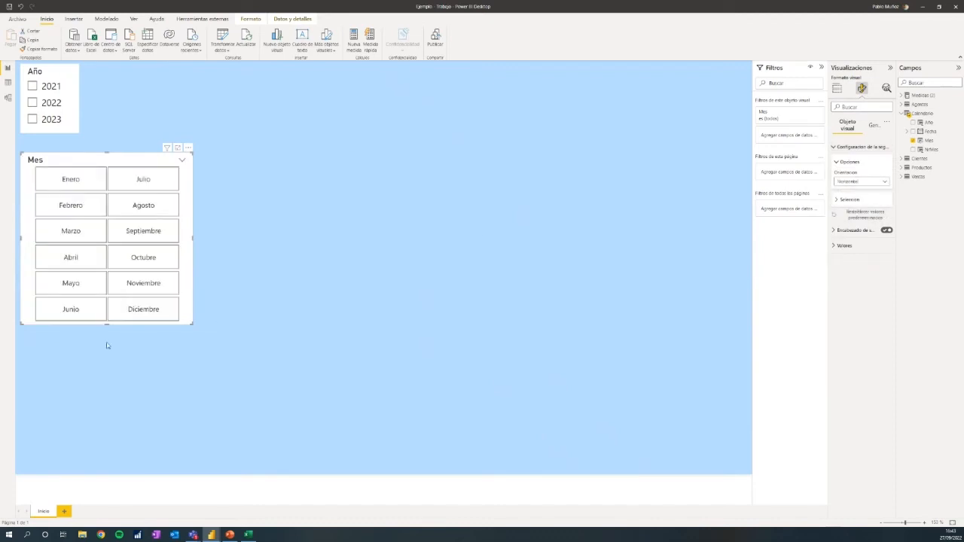
Step: Make the Mes slicer taller and narrower so all twelve month buttons form one column down the page
drag(106, 324, 91, 467)
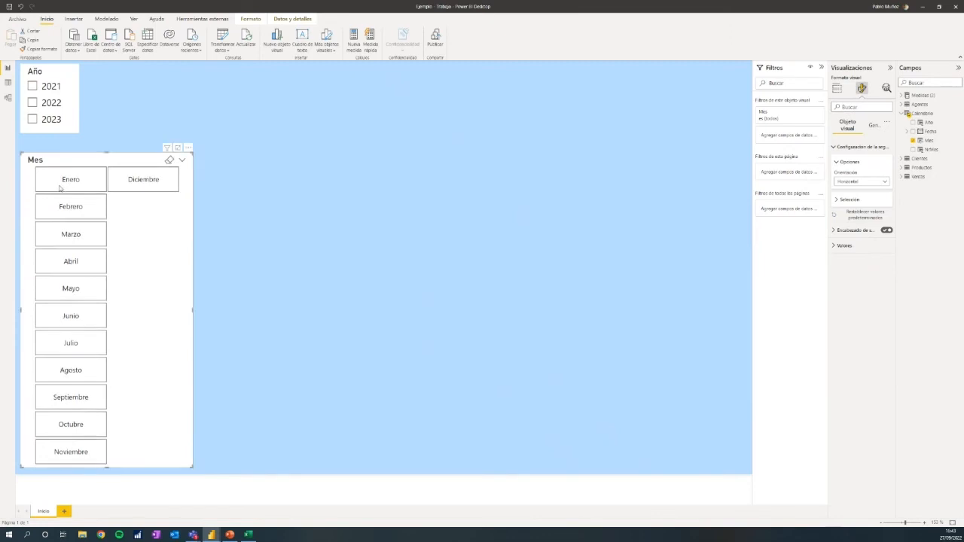
drag(106, 151, 106, 142)
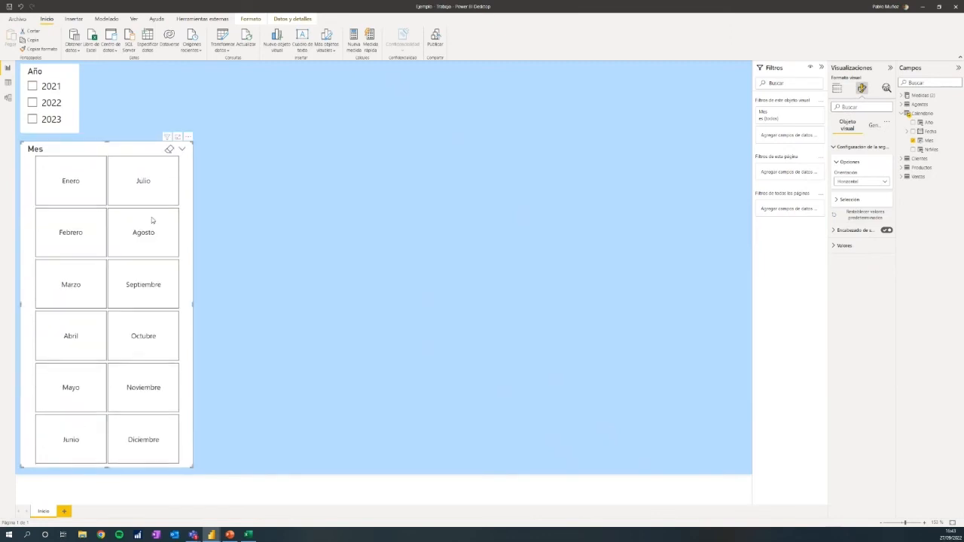
drag(194, 304, 110, 308)
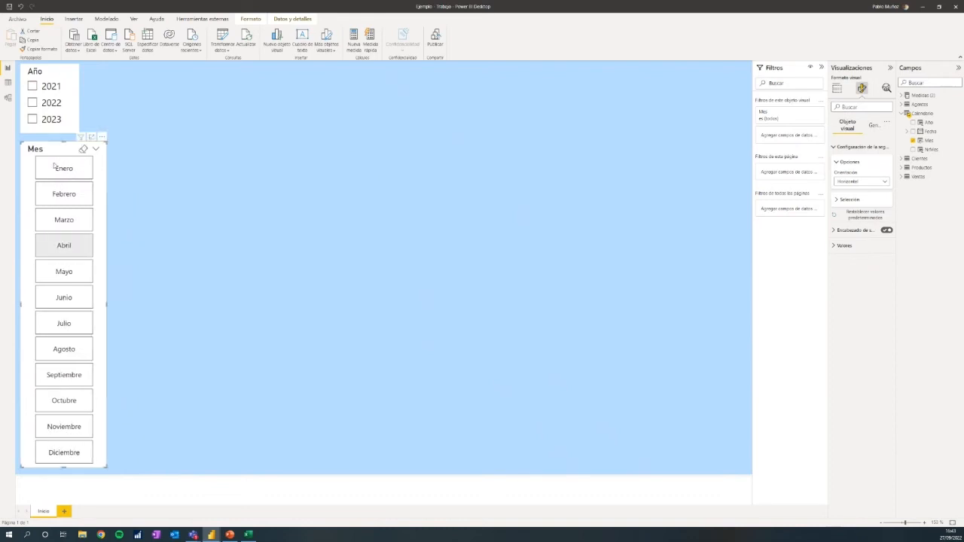
drag(78, 147, 51, 147)
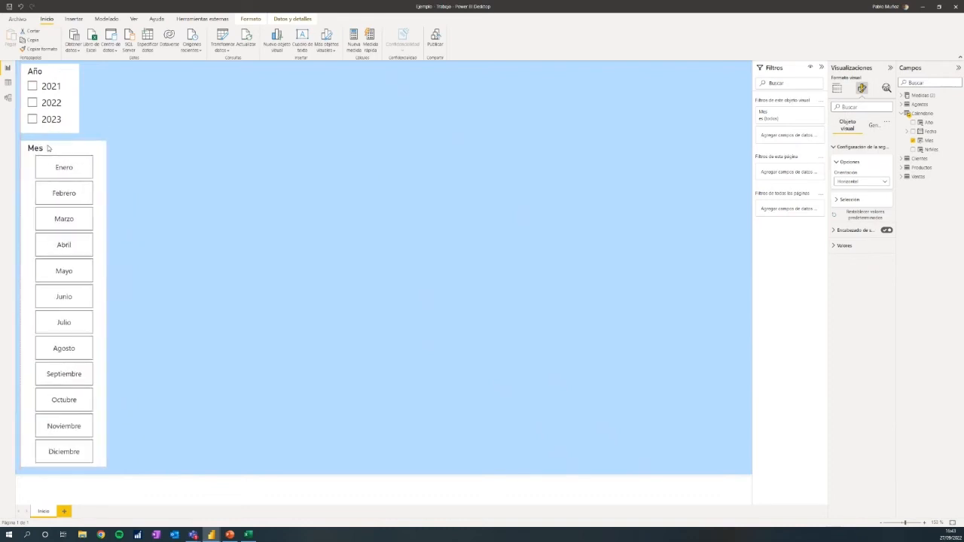
Step: Move the Año slicer so it is centred above the Mes slicer
click(216, 123)
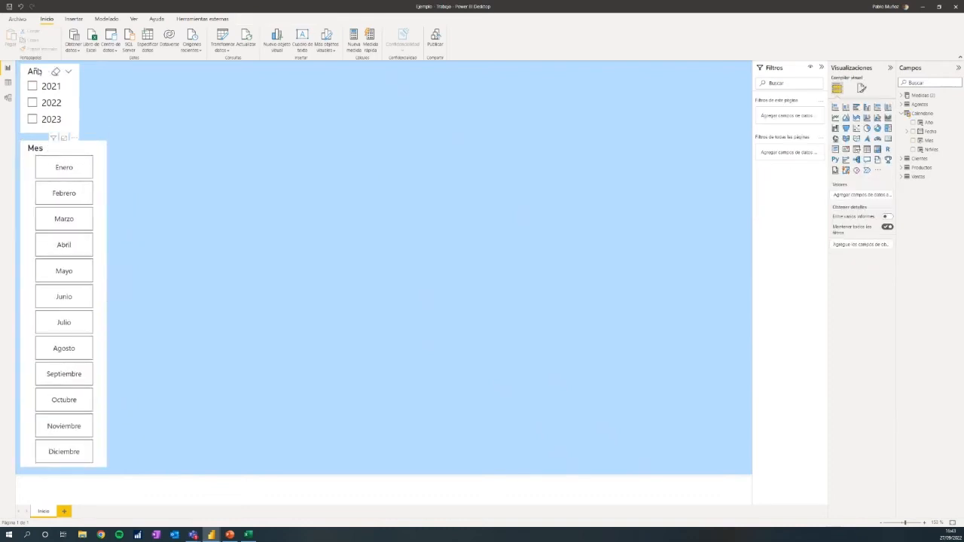
drag(35, 72, 50, 72)
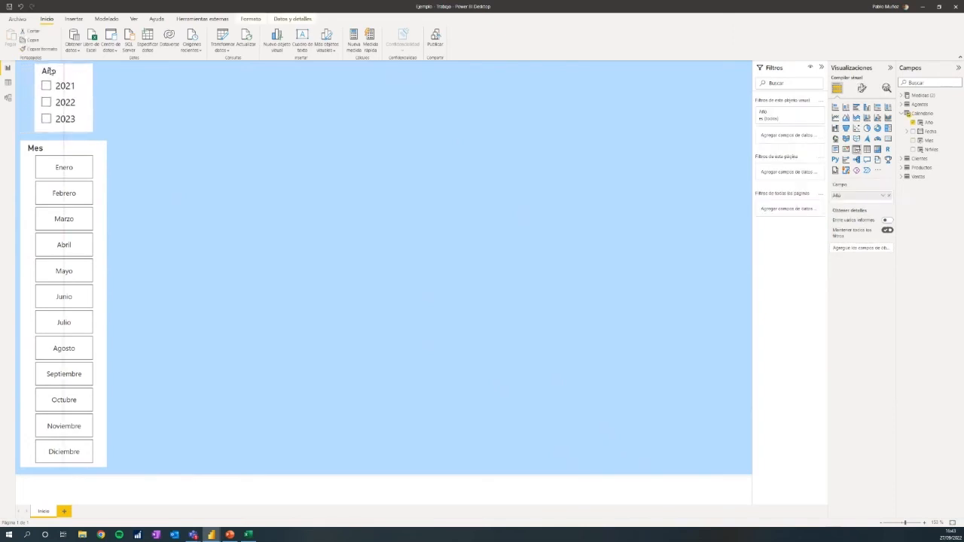
click(232, 147)
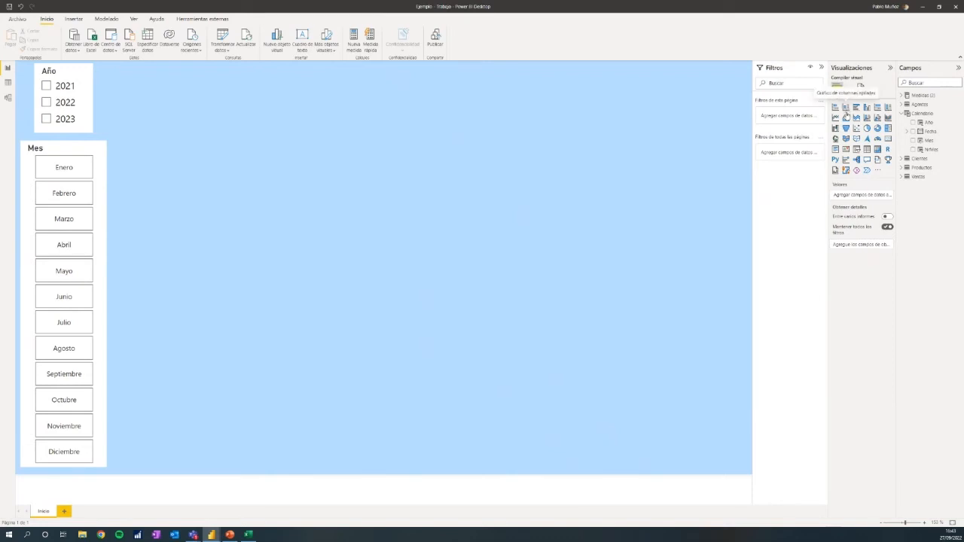
Step: Add a card visual, reduce its height and place it near the page's upper edge beside the Año slicer
click(888, 140)
drag(235, 465, 239, 194)
drag(202, 143, 193, 69)
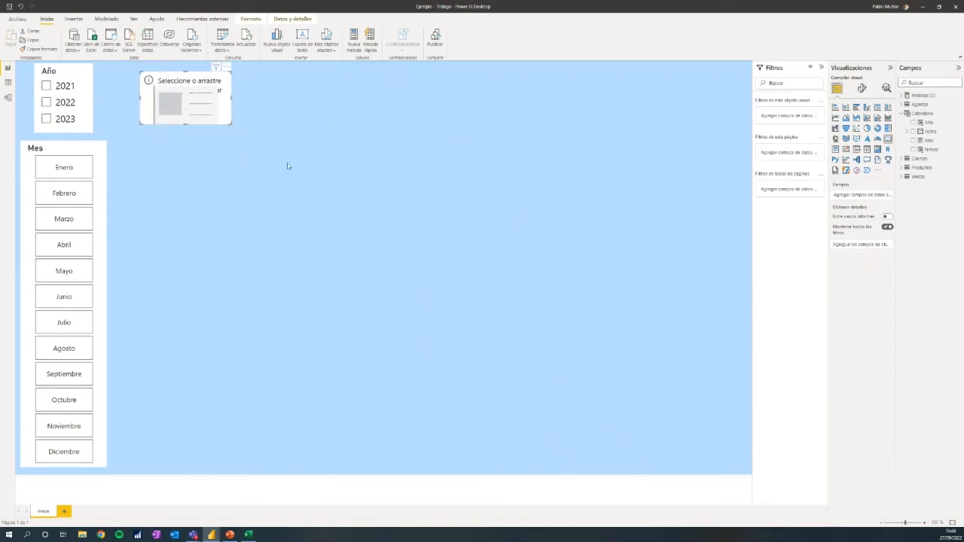
Step: Assign the Total Venta measure to the new card and widen the card until the full value fits
click(904, 112)
click(902, 95)
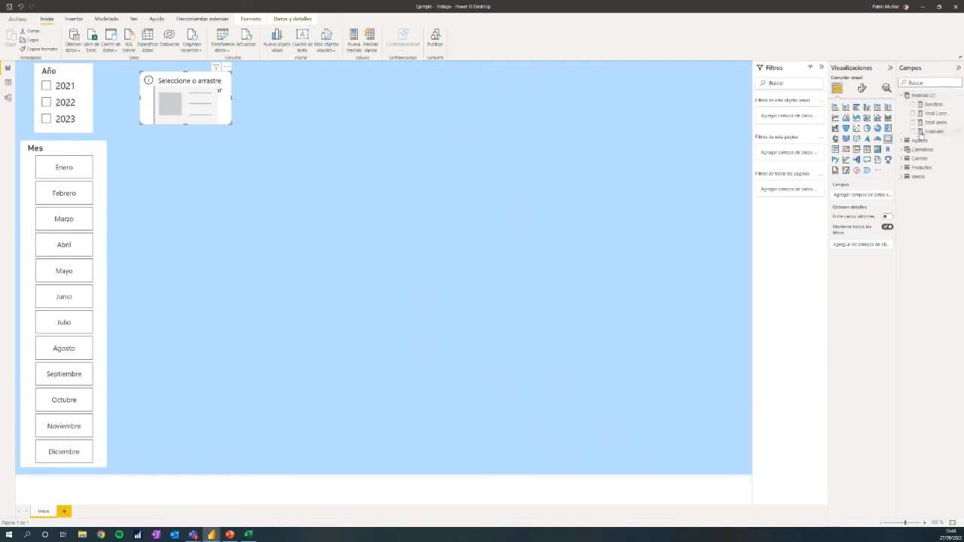
click(913, 122)
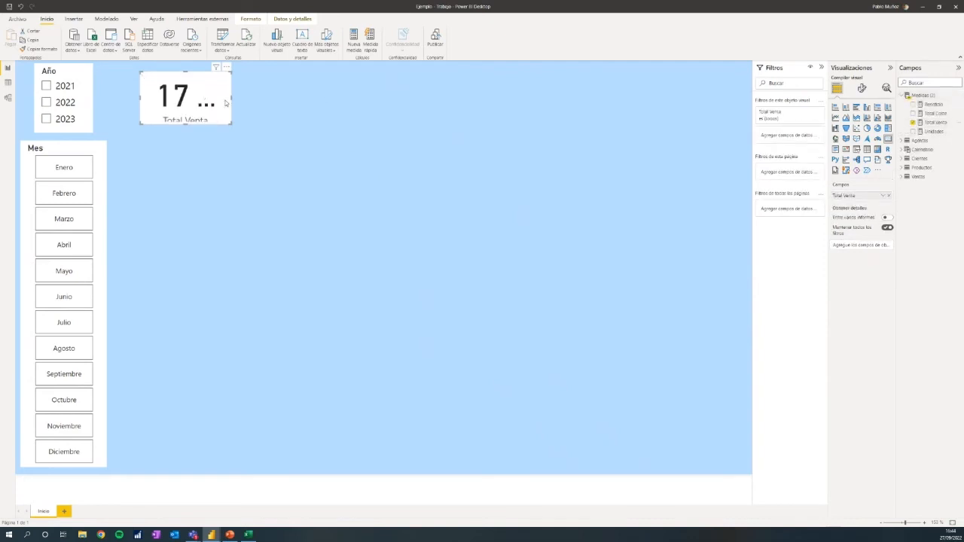
drag(233, 98, 269, 98)
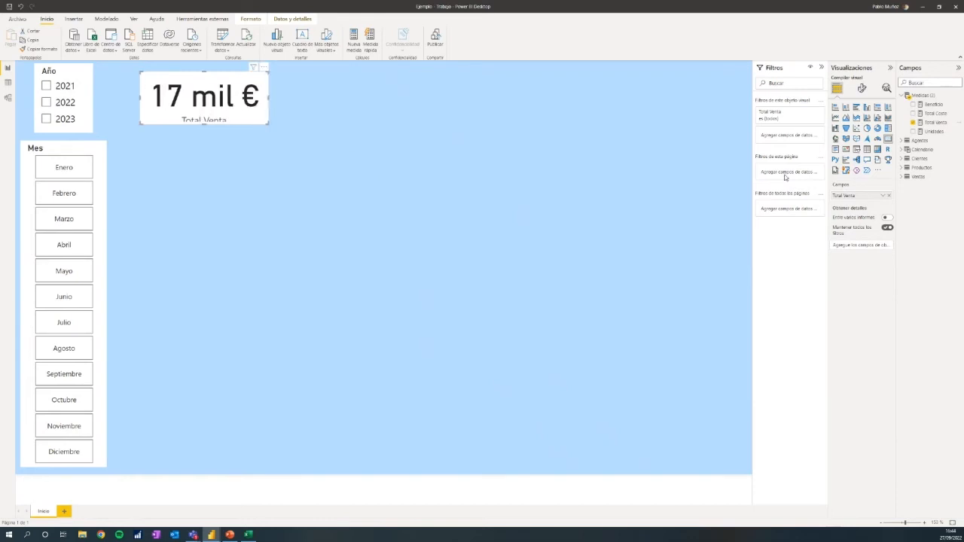
Step: Set the font size of the Total Venta card's callout value to 30
click(863, 89)
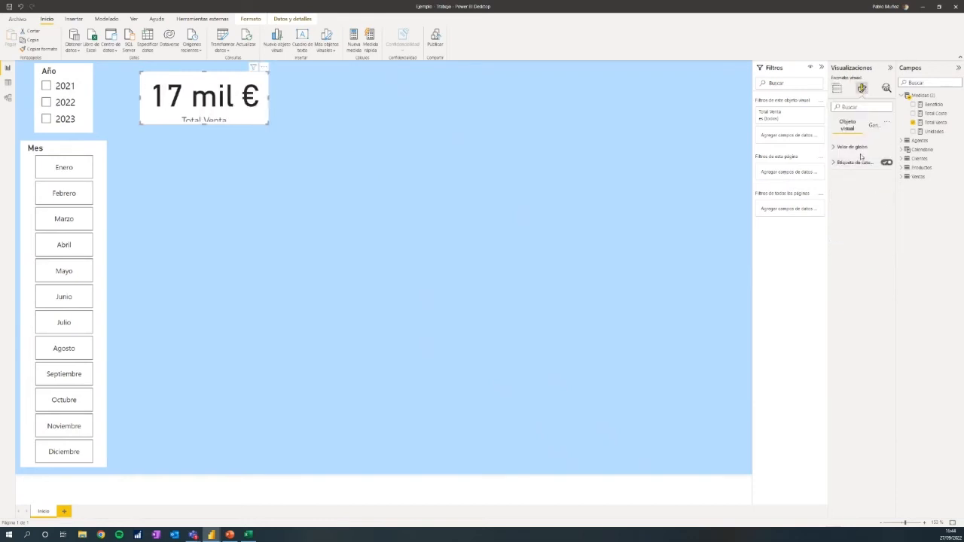
click(854, 147)
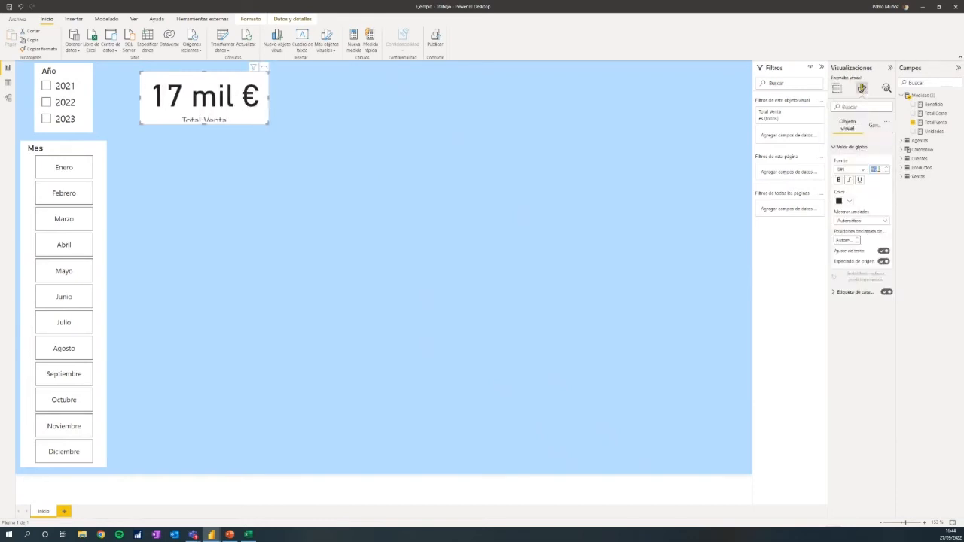
text(30)
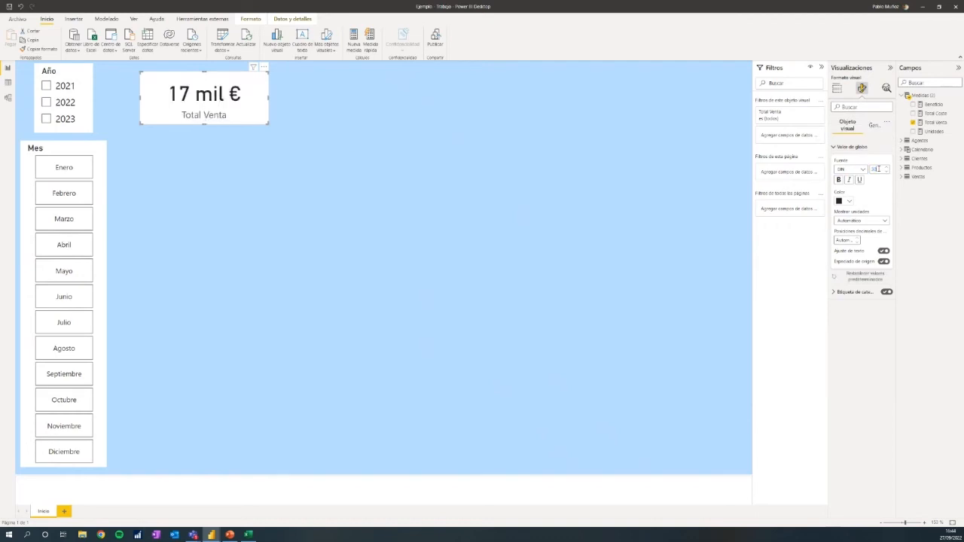
click(866, 146)
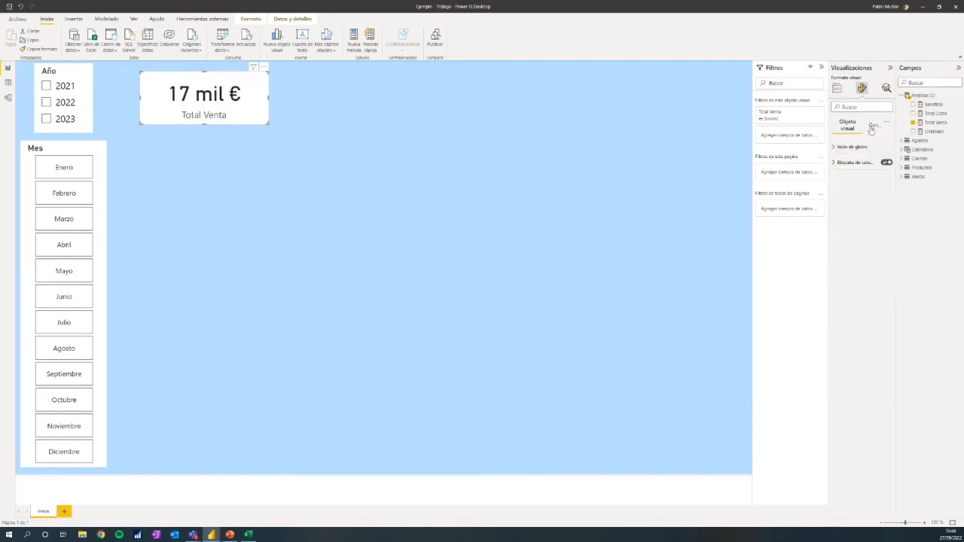
Step: Move the Total Venta card closer to the Año slicer and slightly nearer the page's upper edge
click(855, 162)
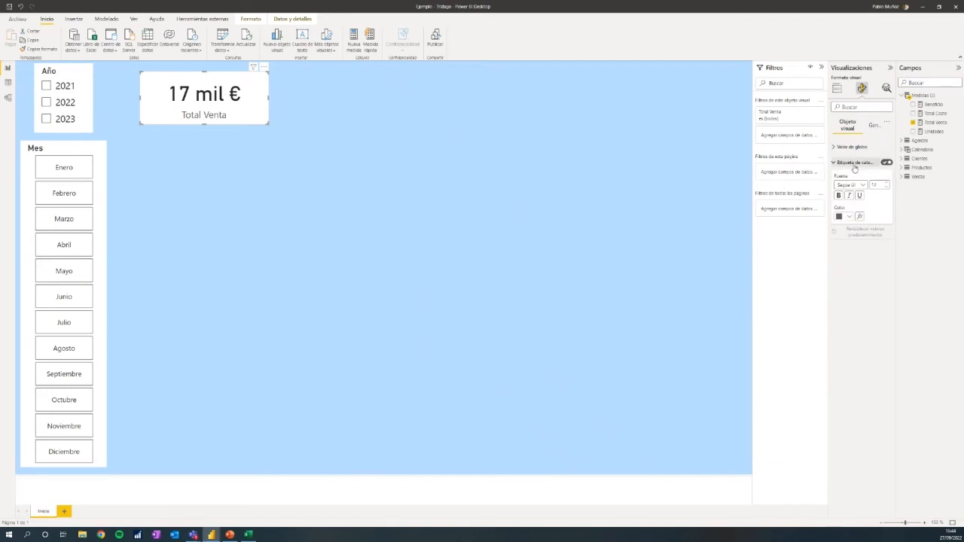
click(869, 127)
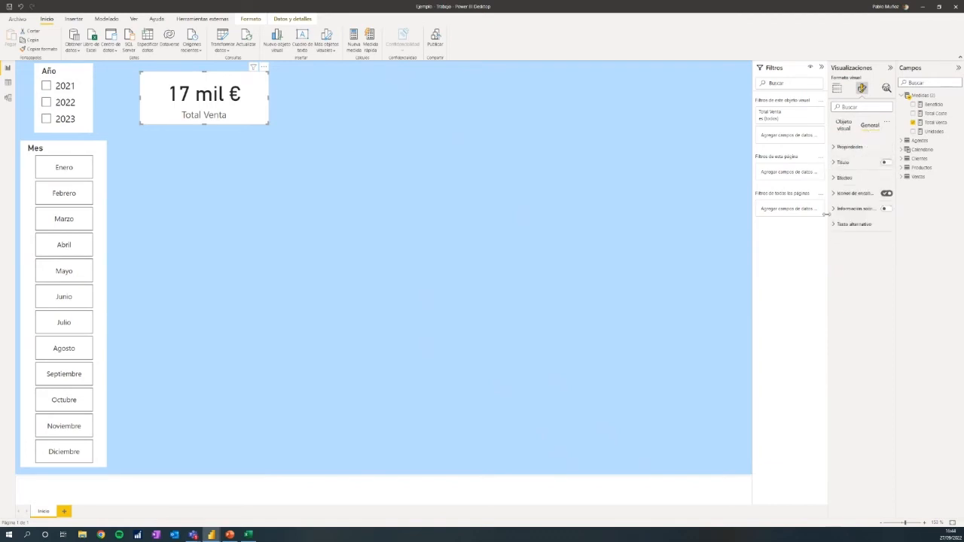
drag(213, 88, 201, 85)
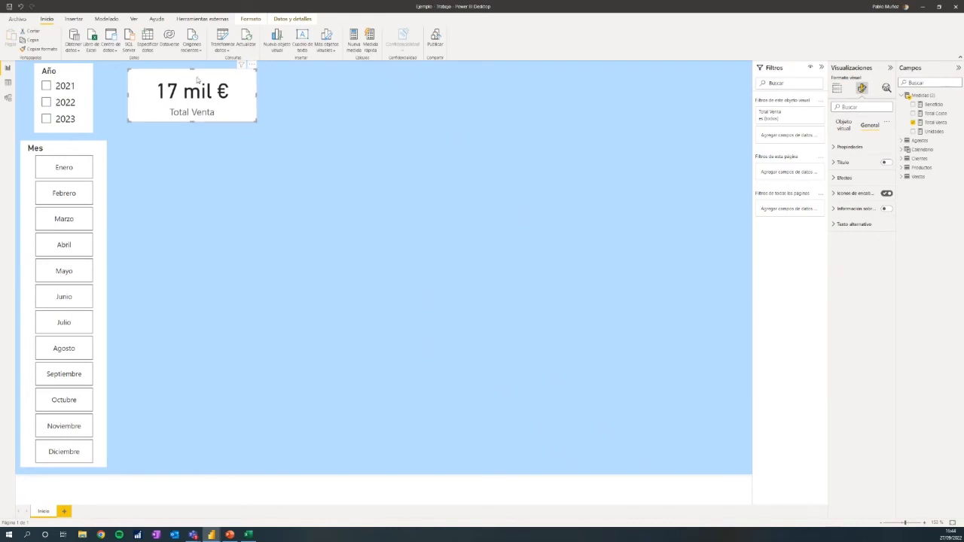
Step: Duplicate the Total Venta card, place the copy beside it, and replace the copy's measure with Total Coste
key(ctrl+c)
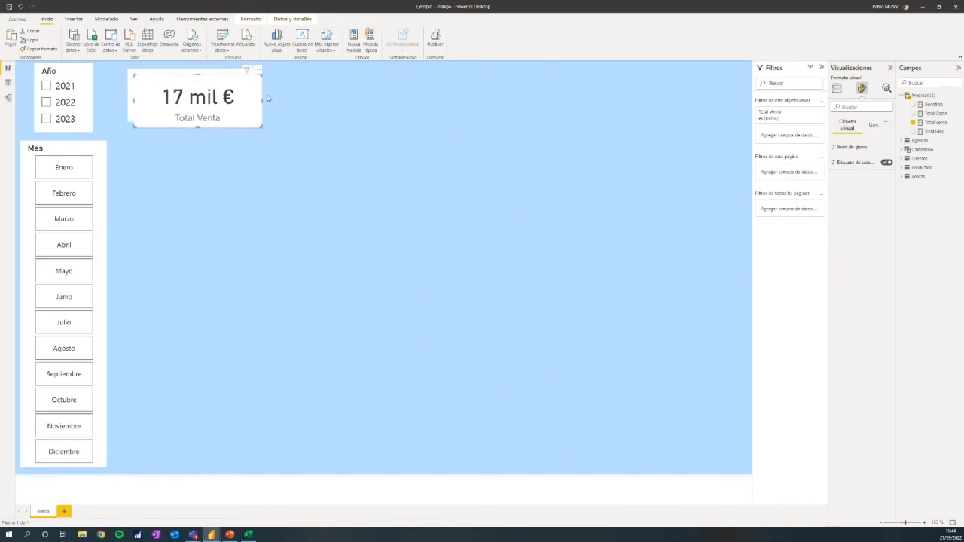
key(ctrl+v)
mouse_move(323, 93)
mouse_down()
mouse_move(346, 93)
mouse_move(333, 94)
mouse_up()
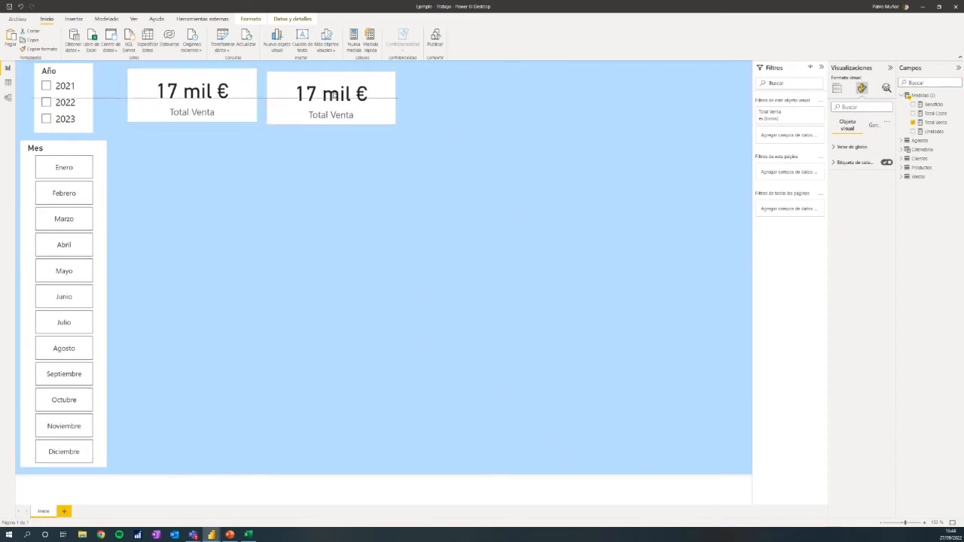
drag(934, 116, 333, 96)
click(837, 89)
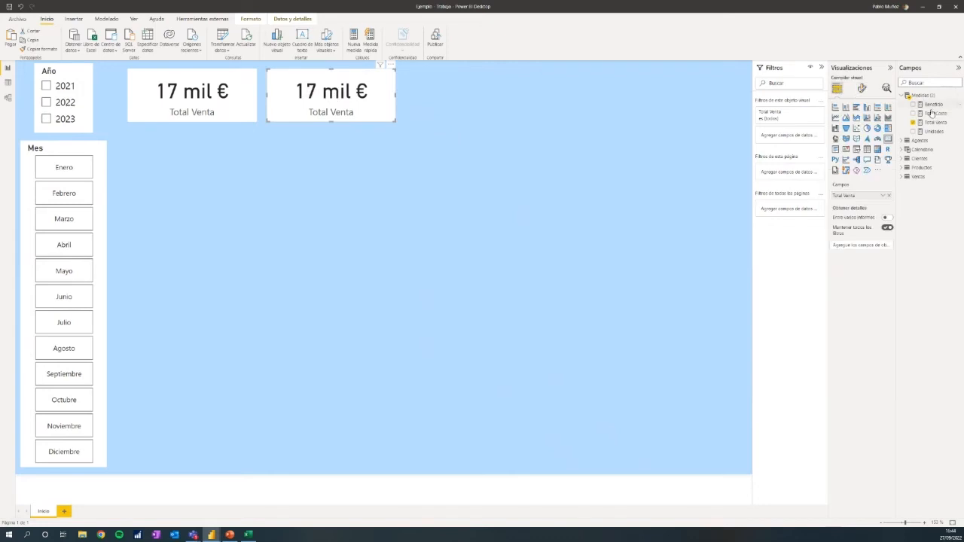
drag(933, 113, 874, 196)
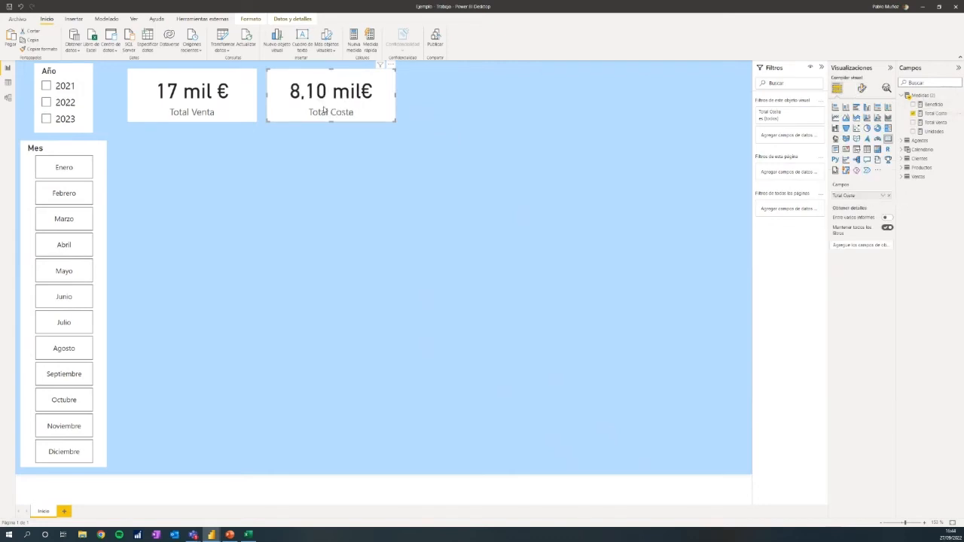
Step: Duplicate the Total Coste card, place the copy beside it, and replace the copy's measure with Beneficio
key(ctrl+c)
key(ctrl+v)
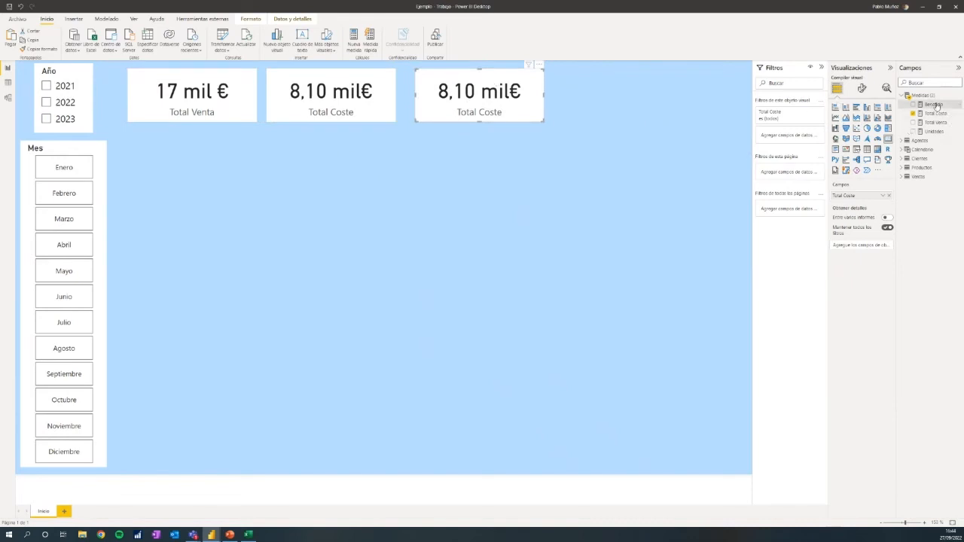
click(937, 105)
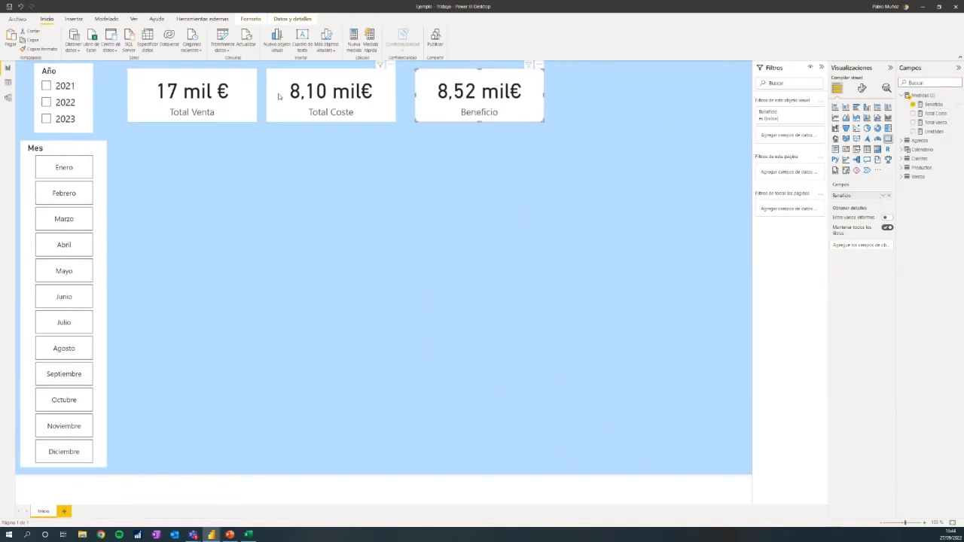
Step: Distribute the Total Venta, Total Coste and Beneficio cards horizontally so they are evenly spaced
click(167, 95)
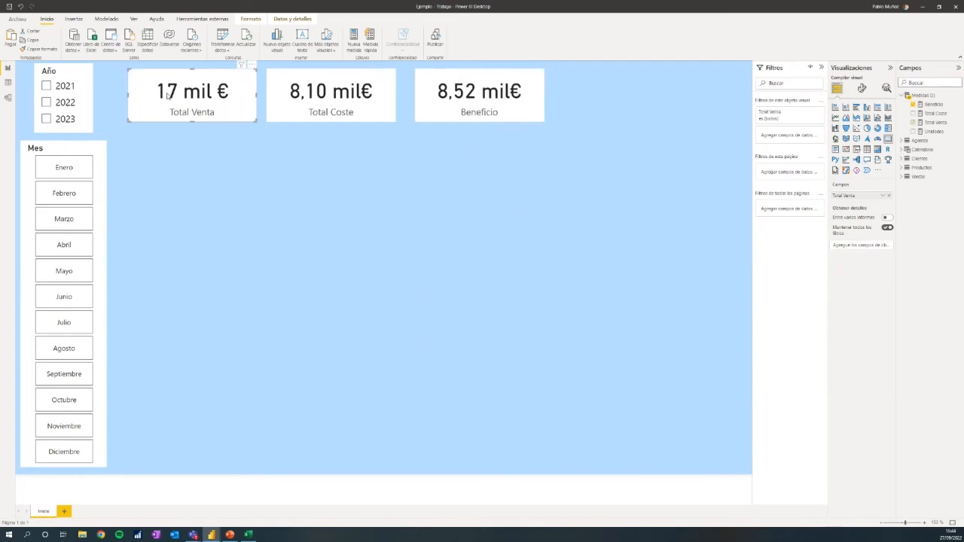
click(329, 93)
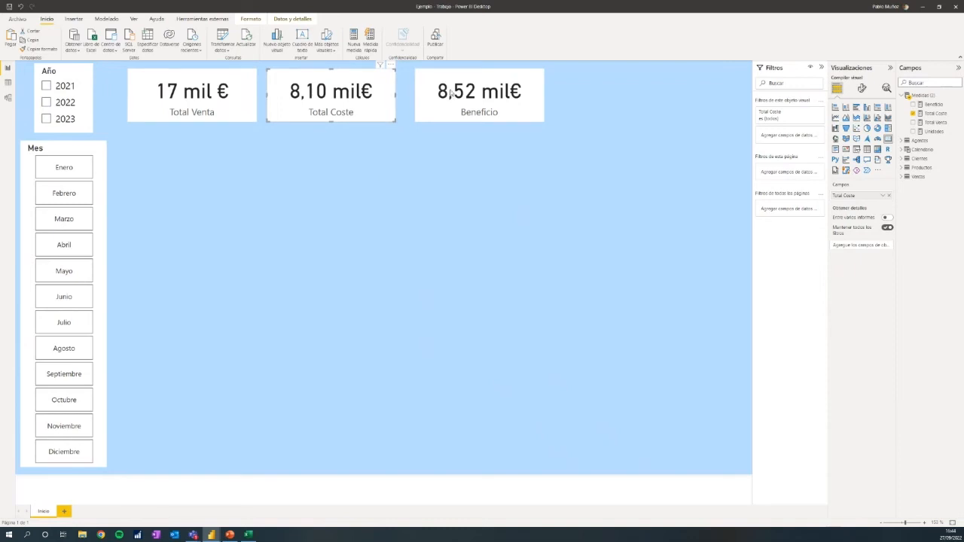
click(188, 95)
click(106, 19)
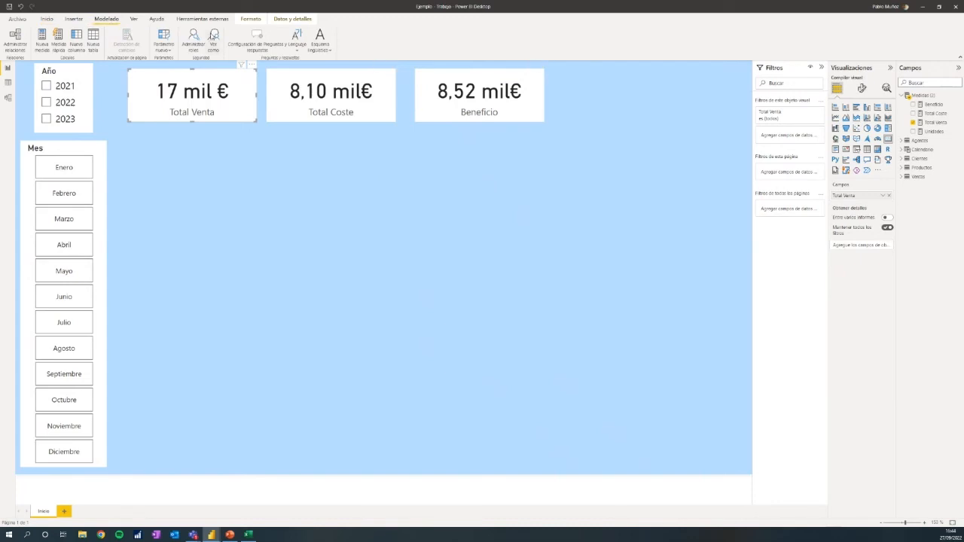
click(405, 95)
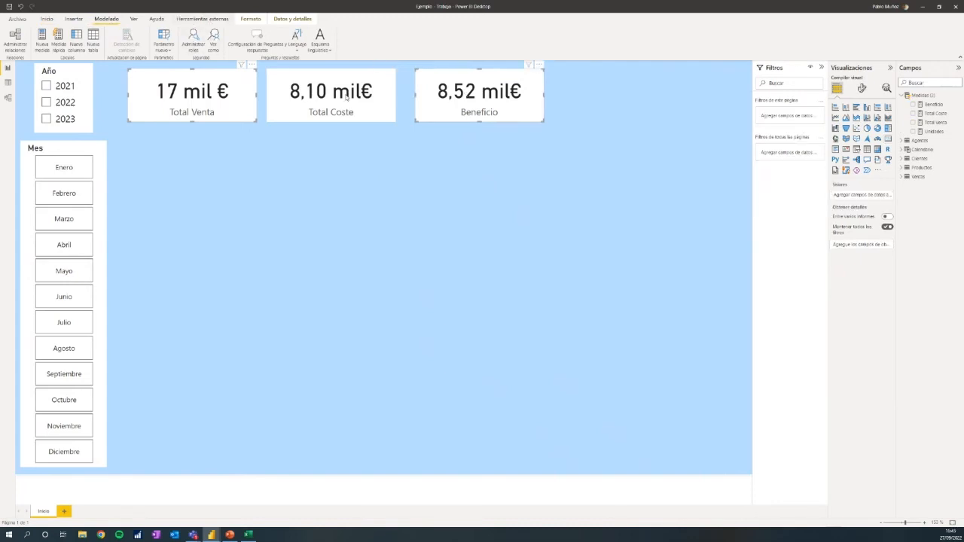
click(244, 21)
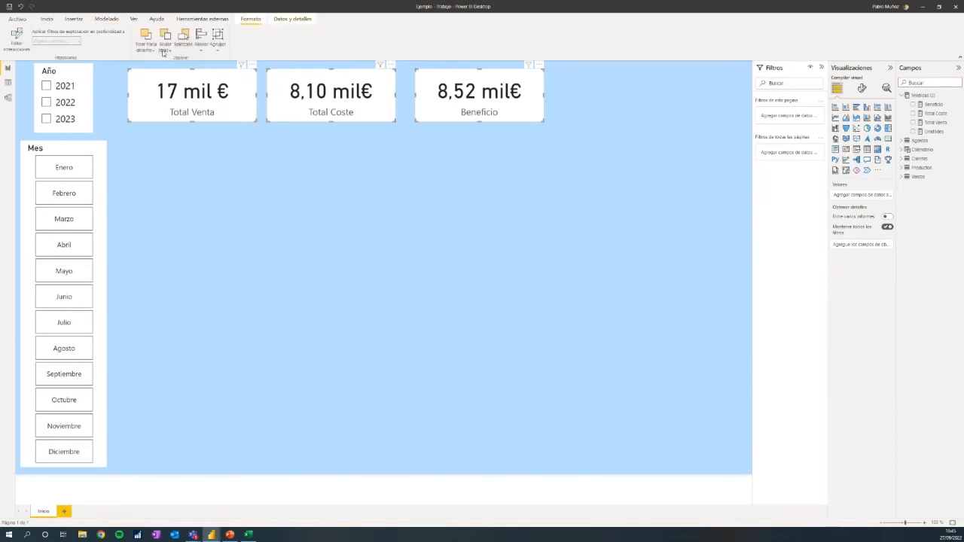
click(201, 47)
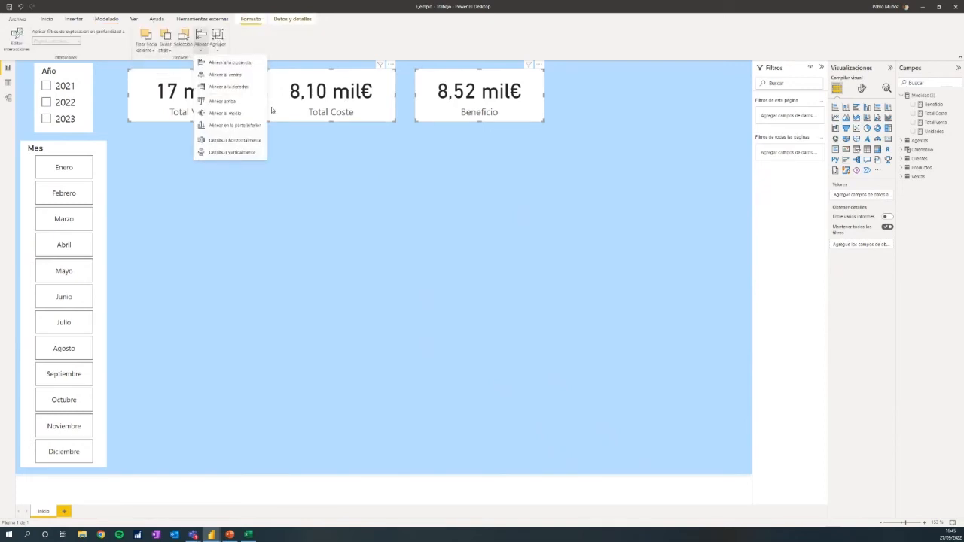
click(253, 143)
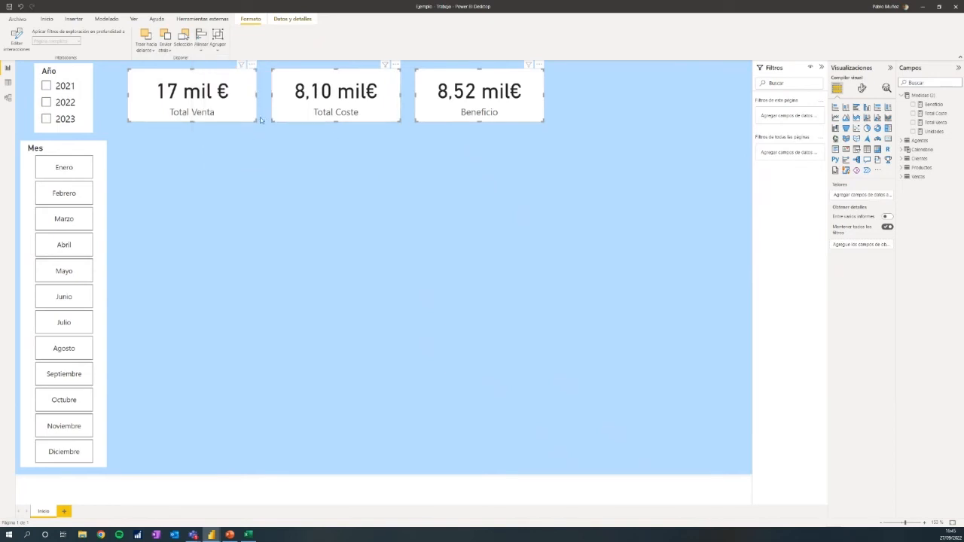
click(352, 150)
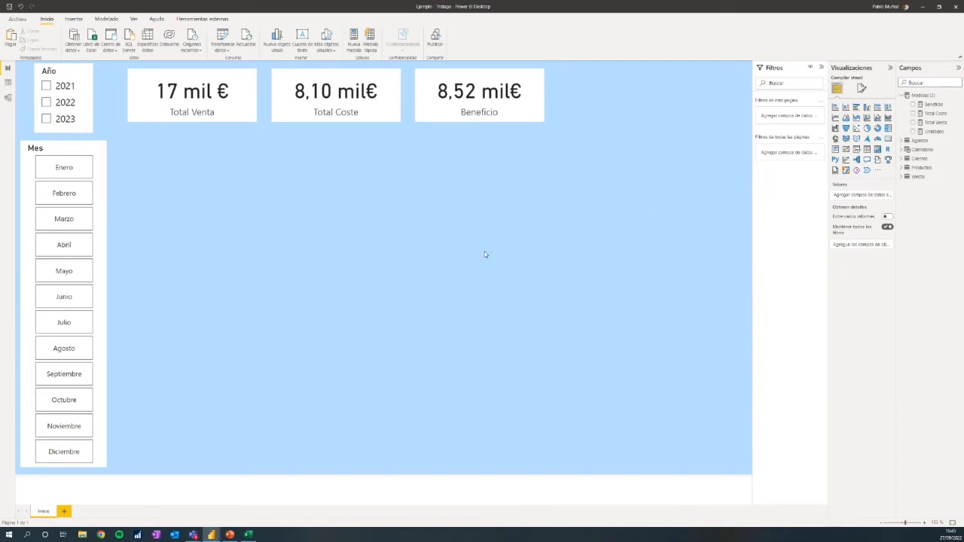
Step: Collapse the Filters pane and add a matrix visual below the cards, making it wider and shorter
click(820, 69)
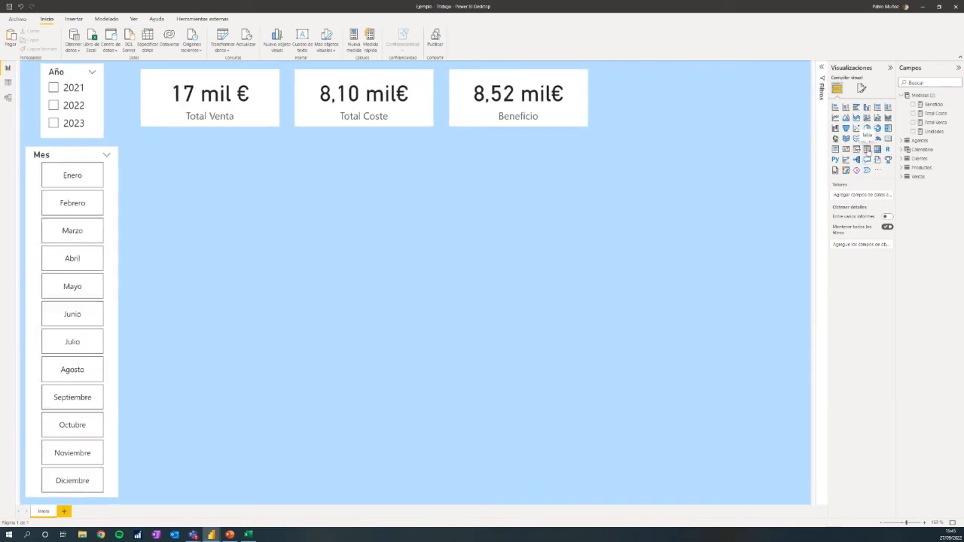
click(878, 149)
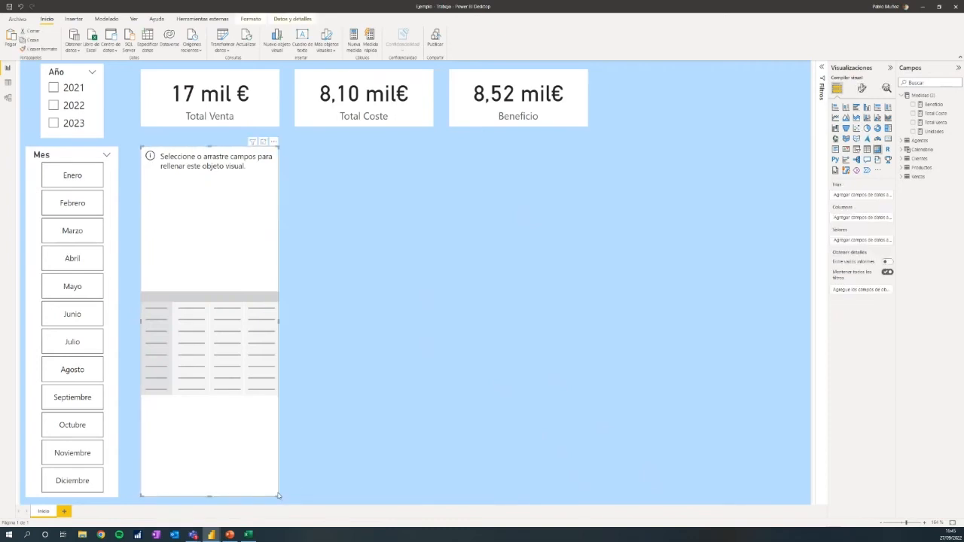
drag(280, 489, 394, 303)
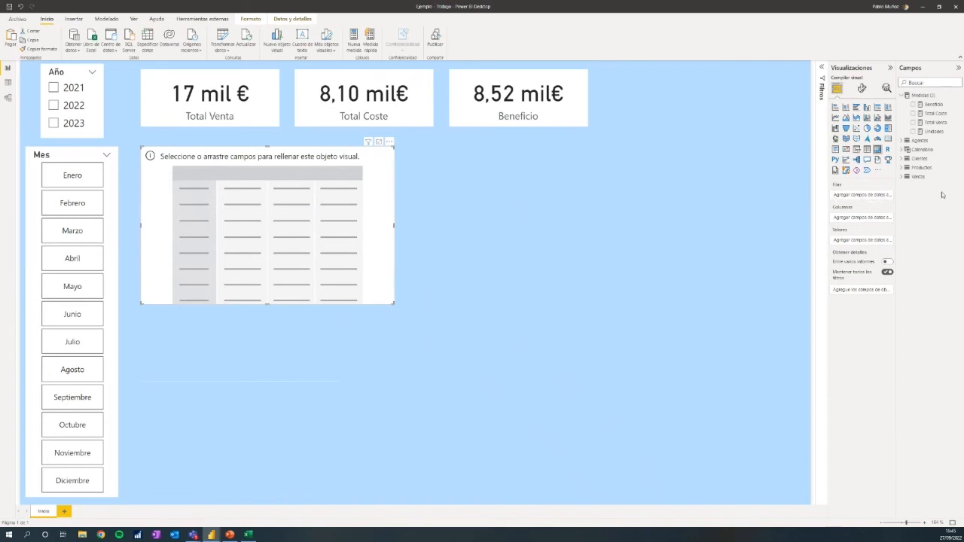
Step: Add the Nombre Agente field from the Agentes table to the matrix rows
click(902, 95)
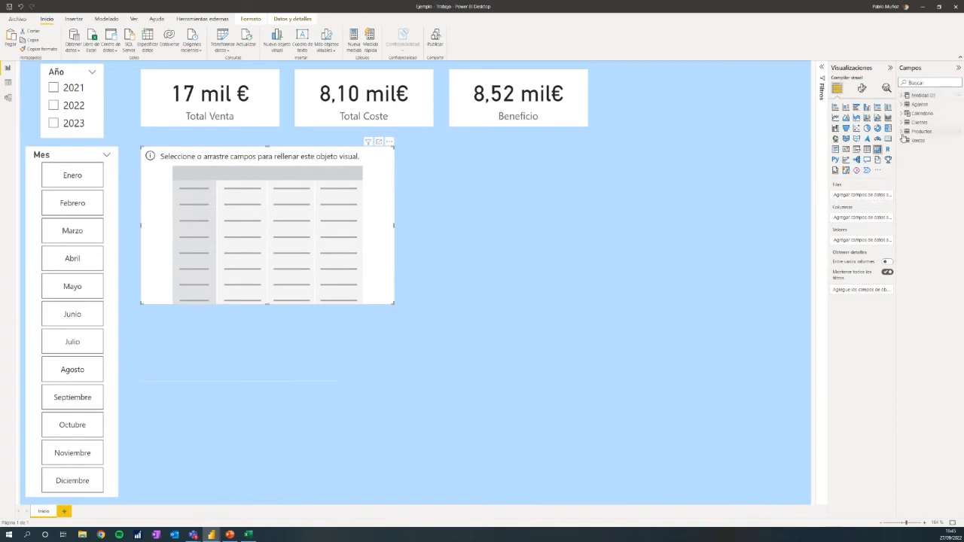
click(908, 104)
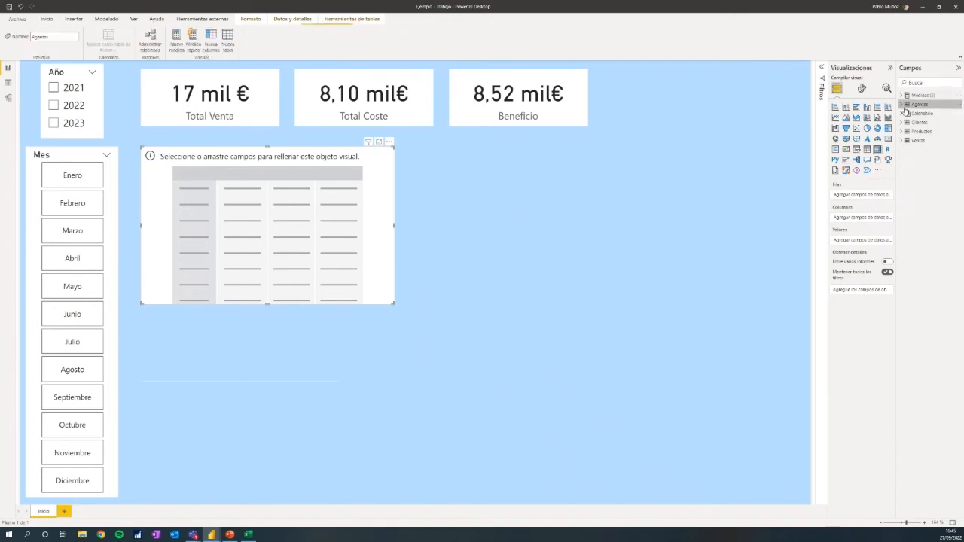
click(907, 104)
click(915, 122)
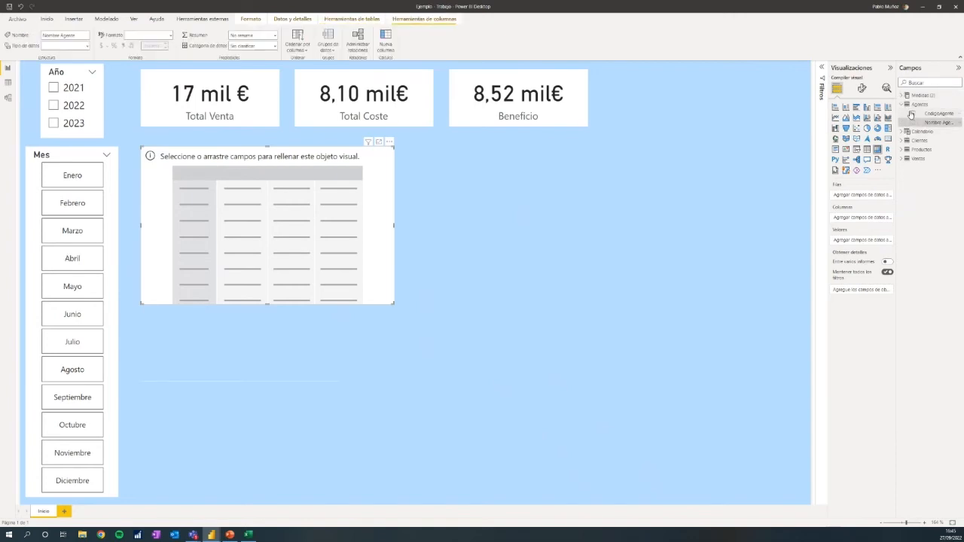
click(912, 122)
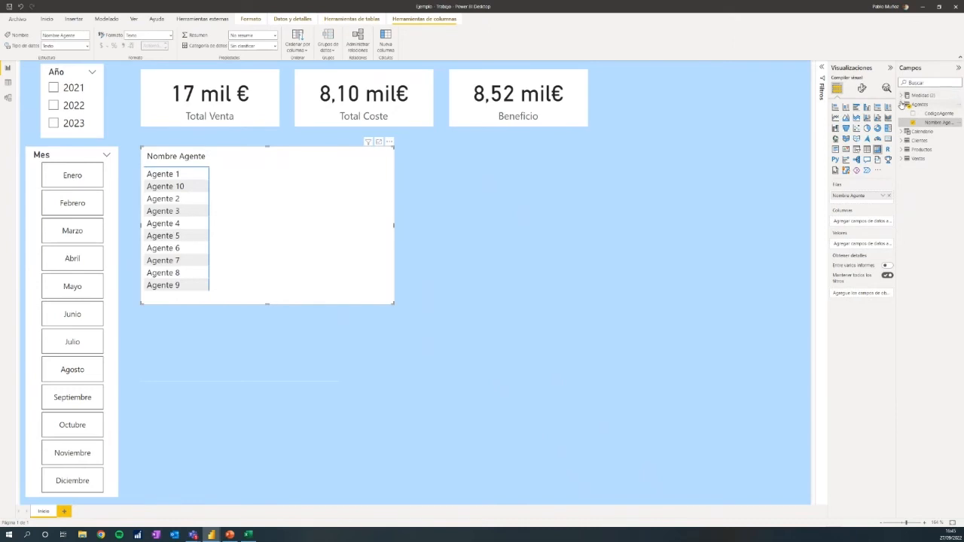
Step: Add NombreCliente from Clientes and NombreProducto from Productos as the second and third row levels of the matrix
click(901, 104)
click(904, 122)
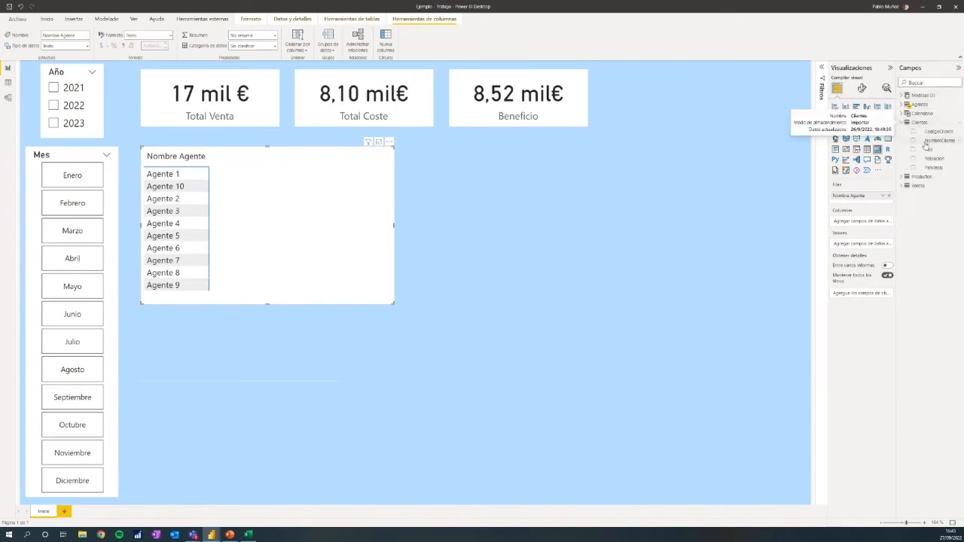
drag(940, 141, 891, 195)
click(901, 122)
click(903, 131)
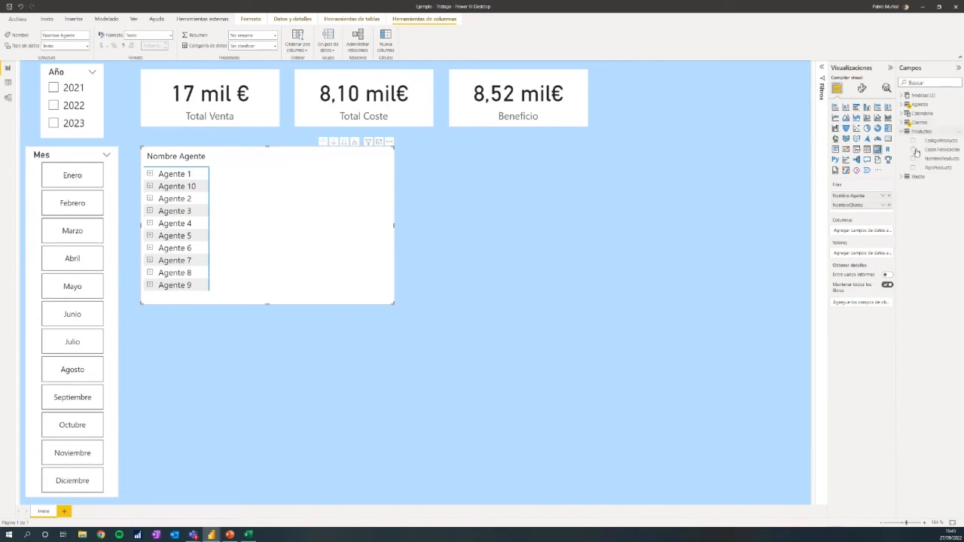
drag(936, 161, 886, 215)
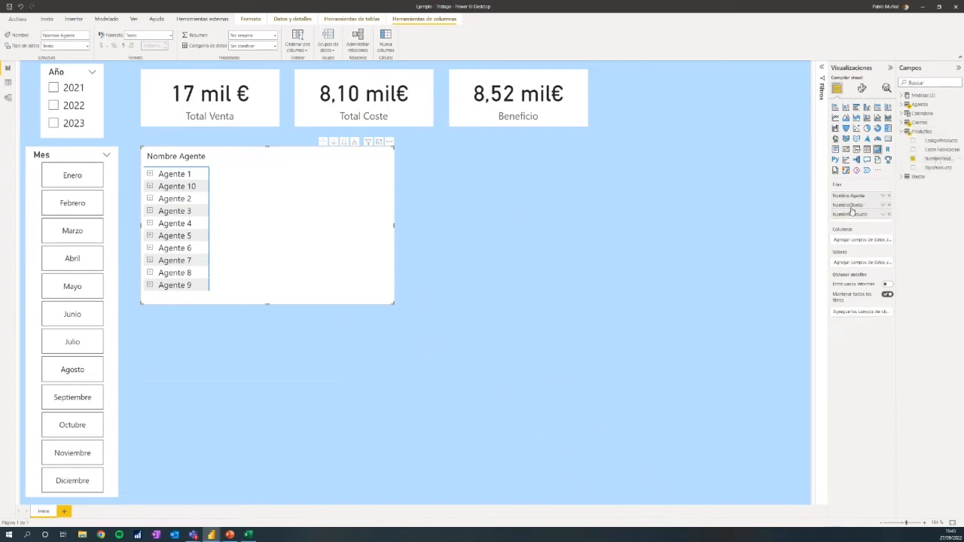
click(903, 131)
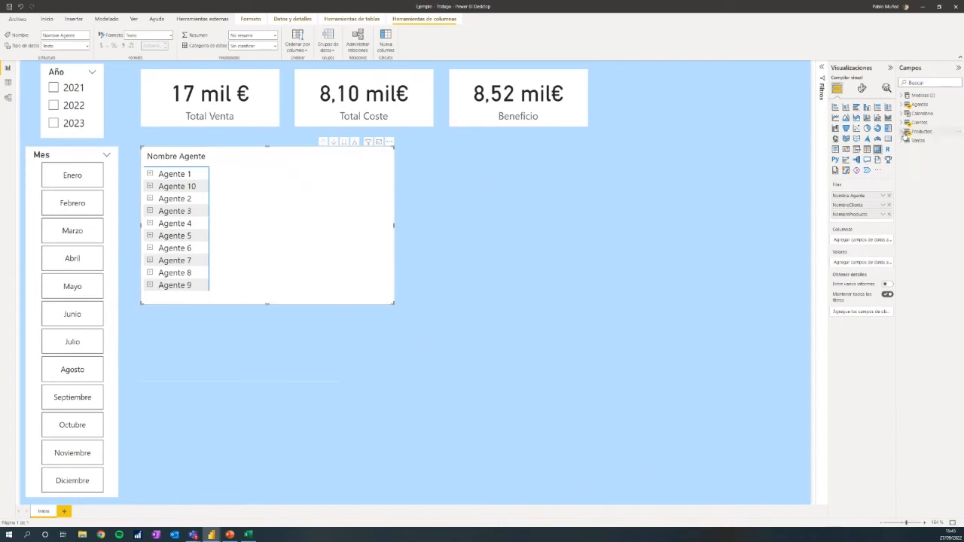
Step: Add the Unidades, Total Venta, Total Coste and Beneficio measures as matrix values and enlarge the matrix to fit all columns
click(906, 97)
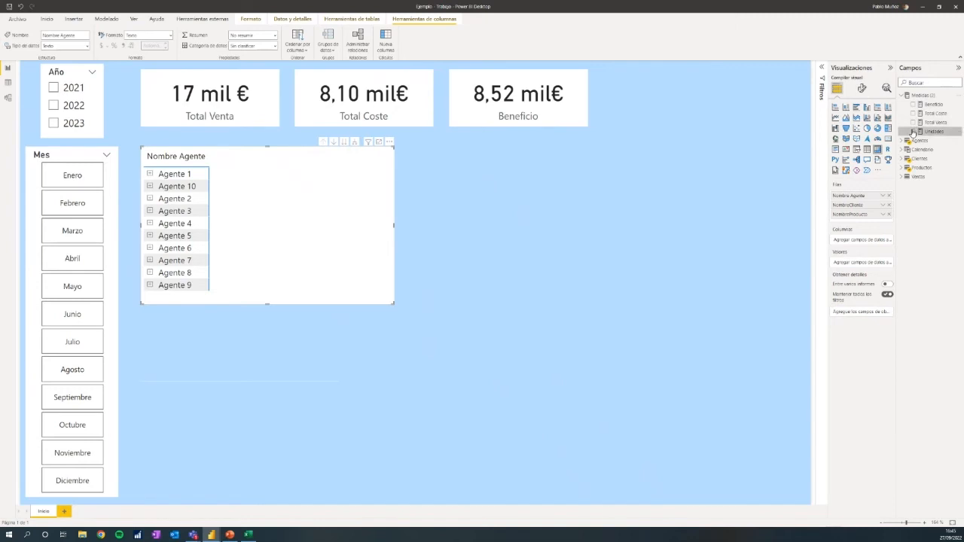
click(913, 132)
click(914, 122)
click(914, 113)
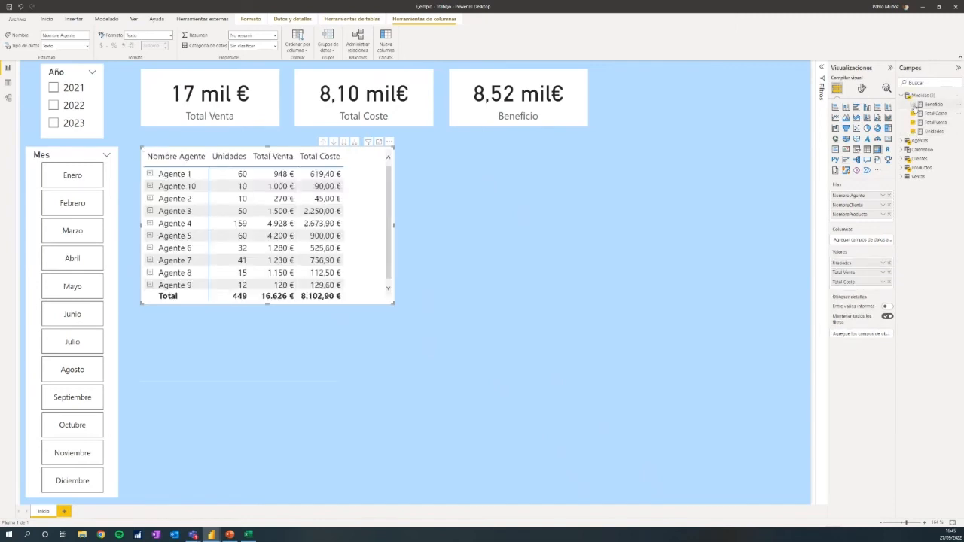
click(914, 104)
drag(390, 302, 427, 316)
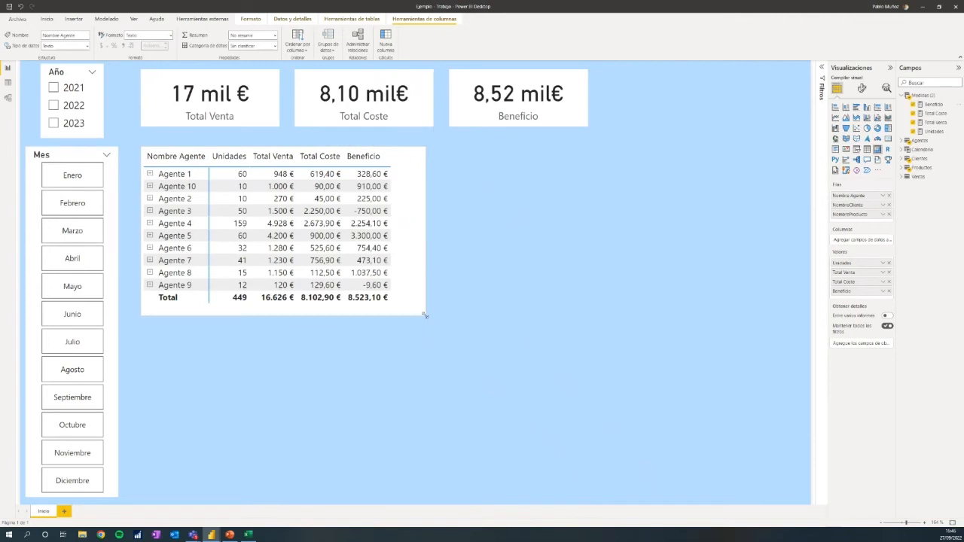
Step: Expand Agente 4 and its Cliente 10 in the matrix to examine the client and product breakdown, and collapse both again
click(150, 211)
click(151, 212)
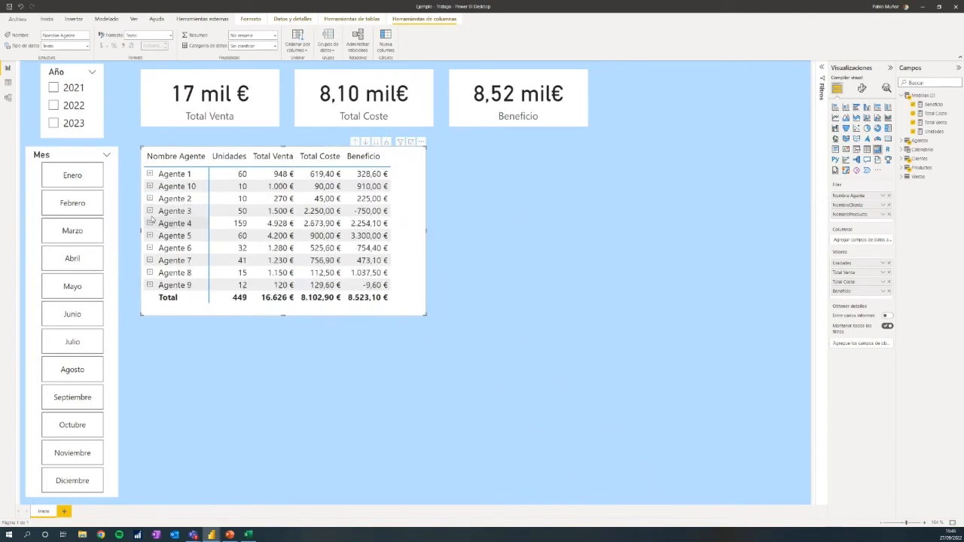
click(150, 223)
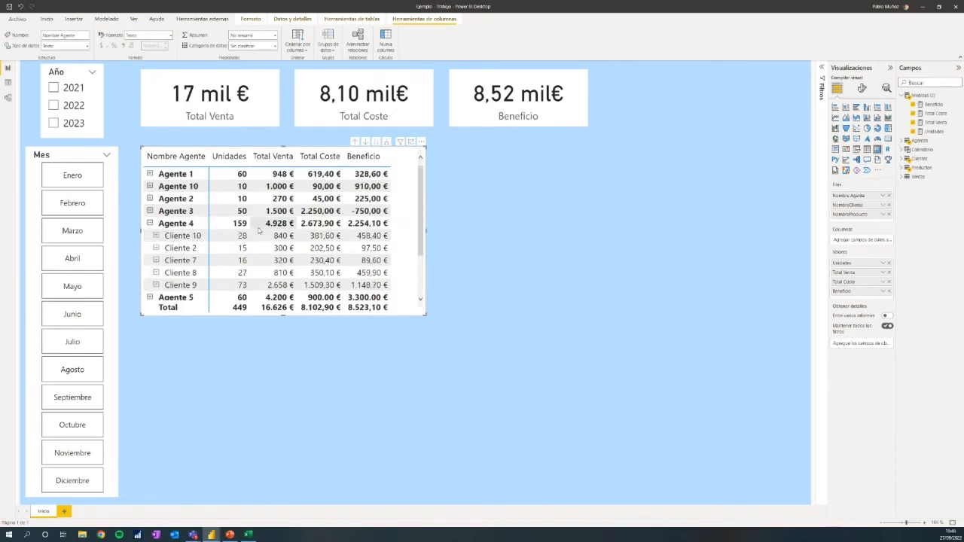
click(155, 235)
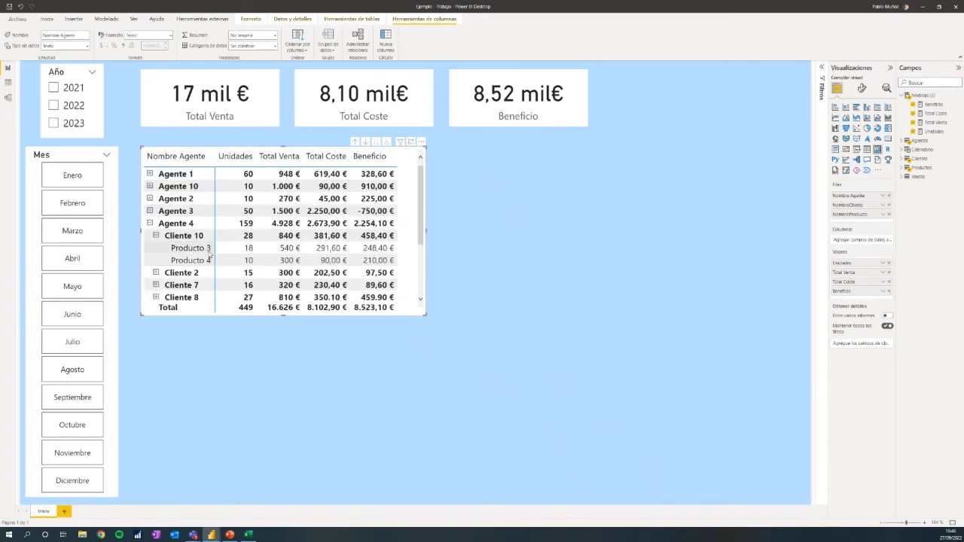
click(156, 236)
click(150, 223)
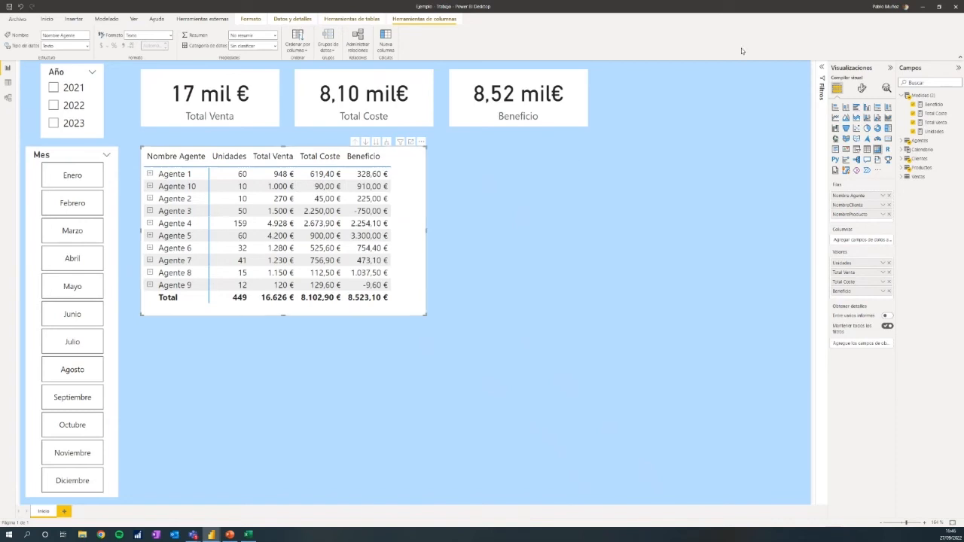
Step: Enable conditional icons in the cell elements of the matrix for the Beneficio series
click(861, 89)
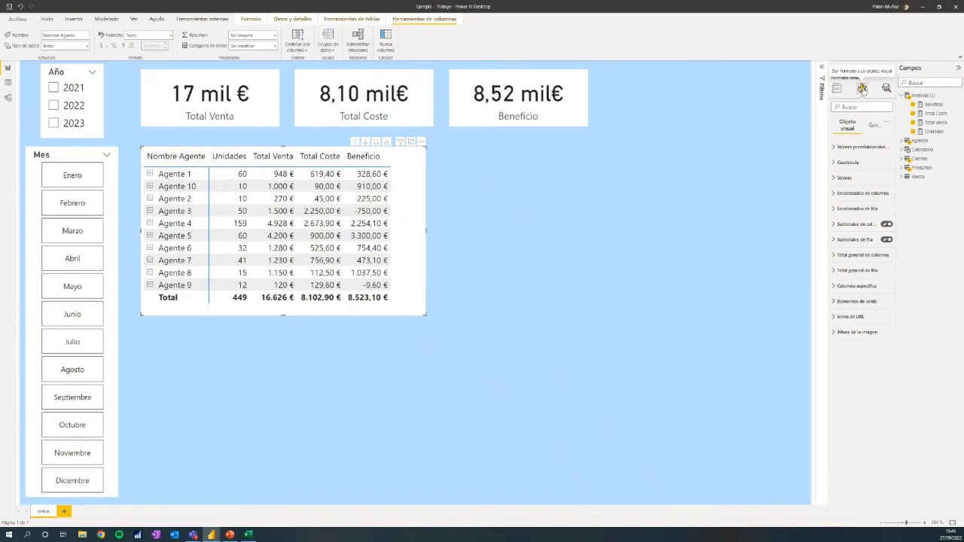
click(858, 302)
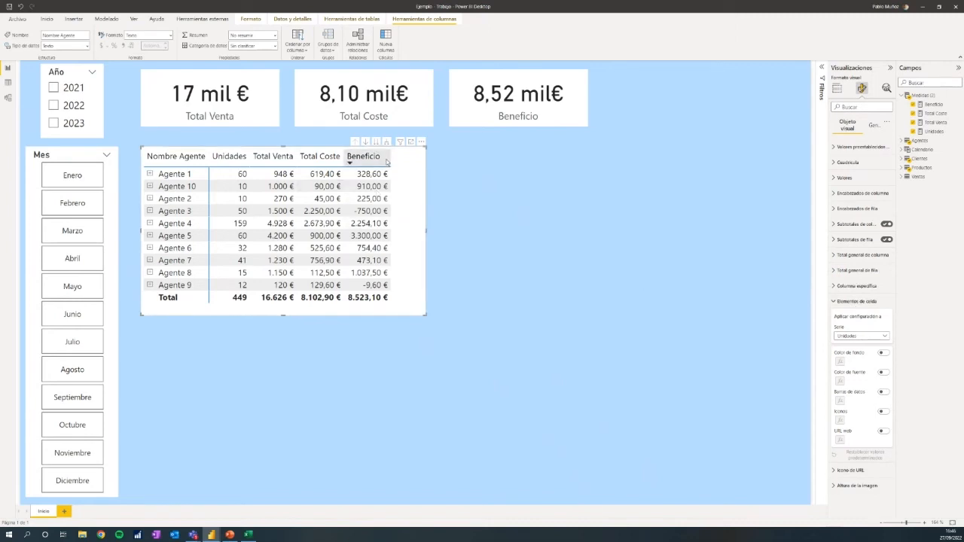
click(865, 336)
click(864, 372)
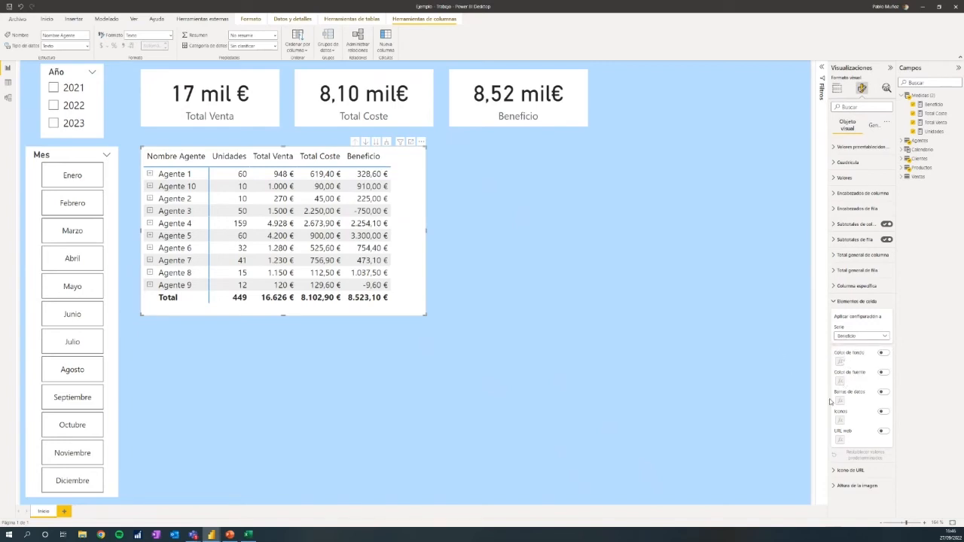
click(883, 412)
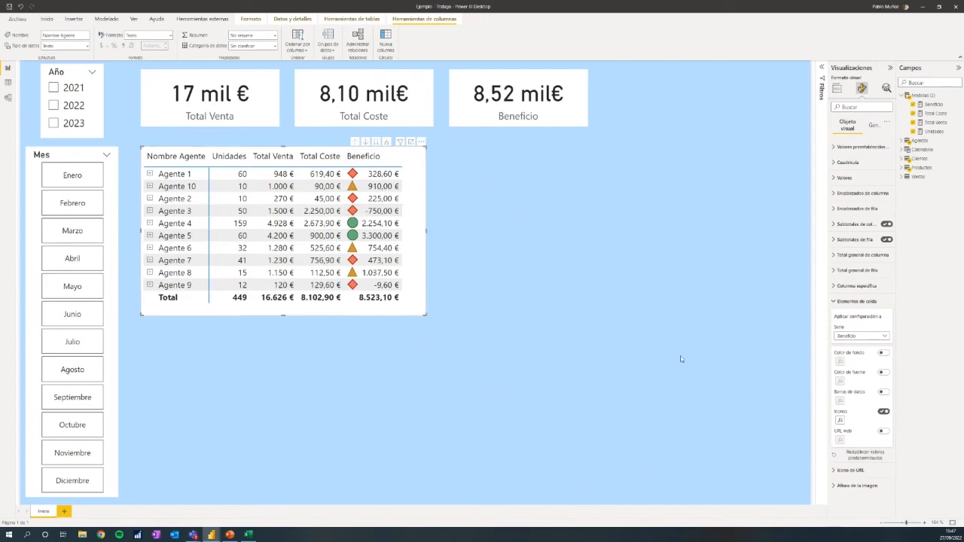
Step: Define the first Beneficio icon rule as number > 0 and number < 1e+30, shown with the green check circle
click(840, 422)
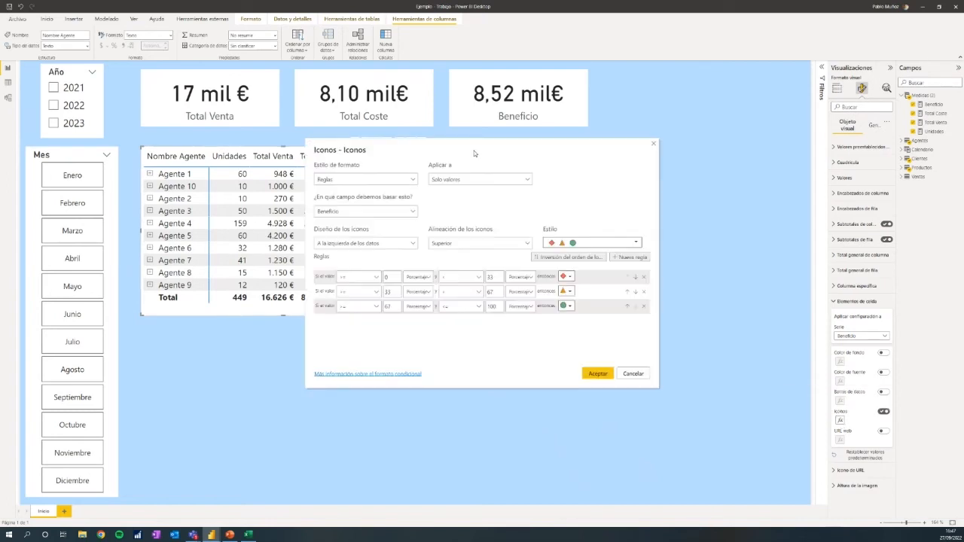
drag(564, 160, 601, 151)
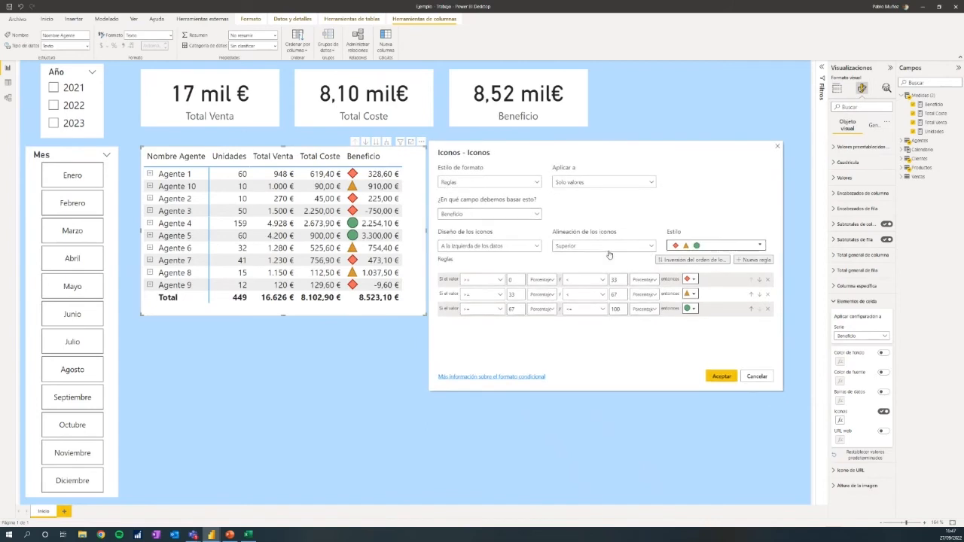
click(490, 281)
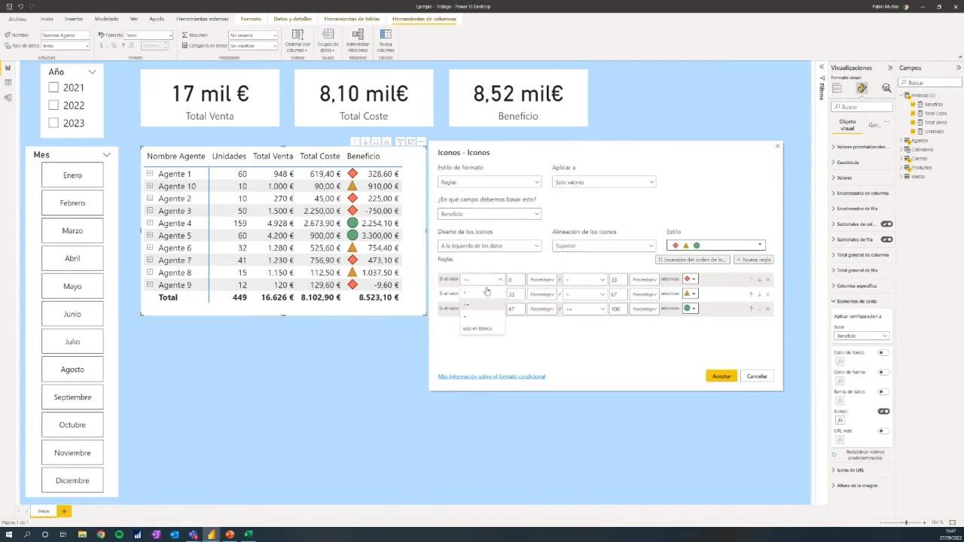
click(488, 292)
click(542, 279)
click(540, 293)
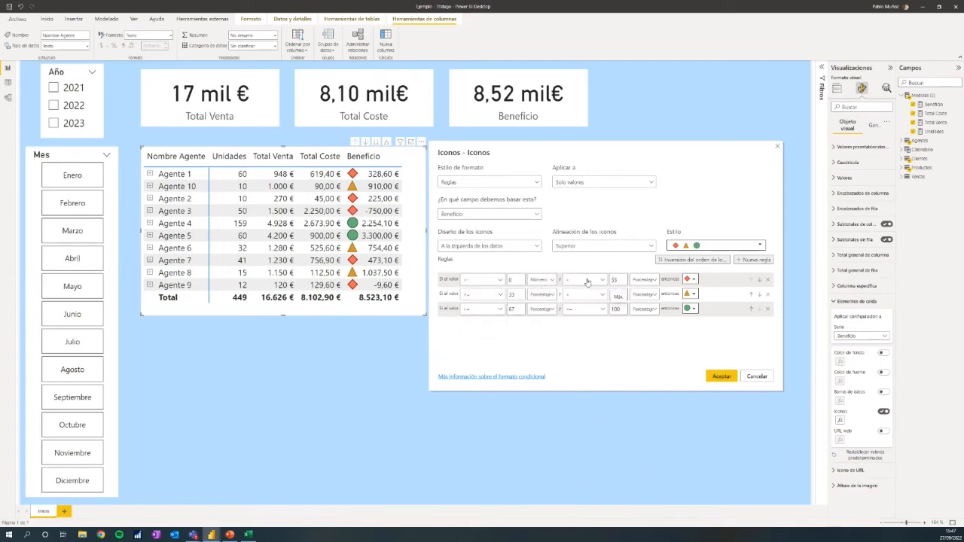
drag(617, 279, 591, 281)
text(10)
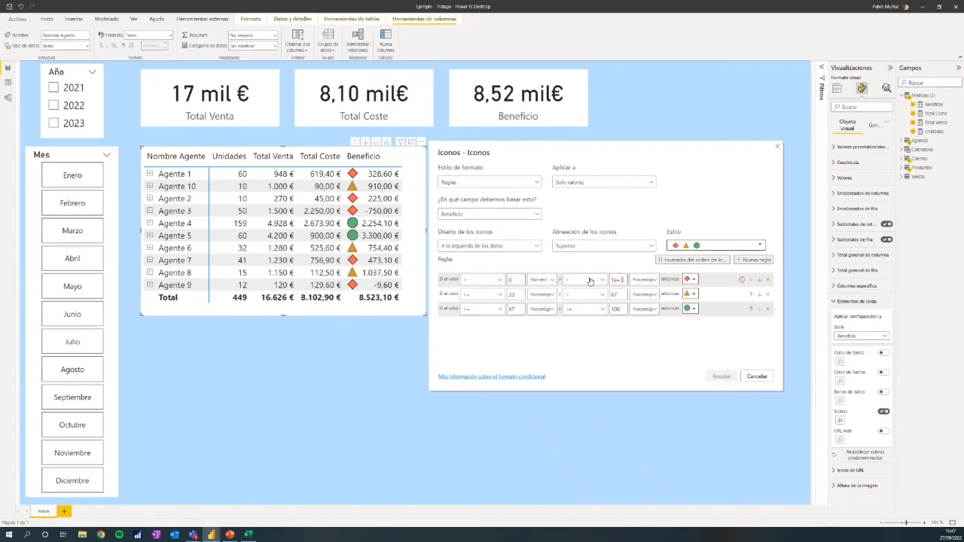
click(644, 279)
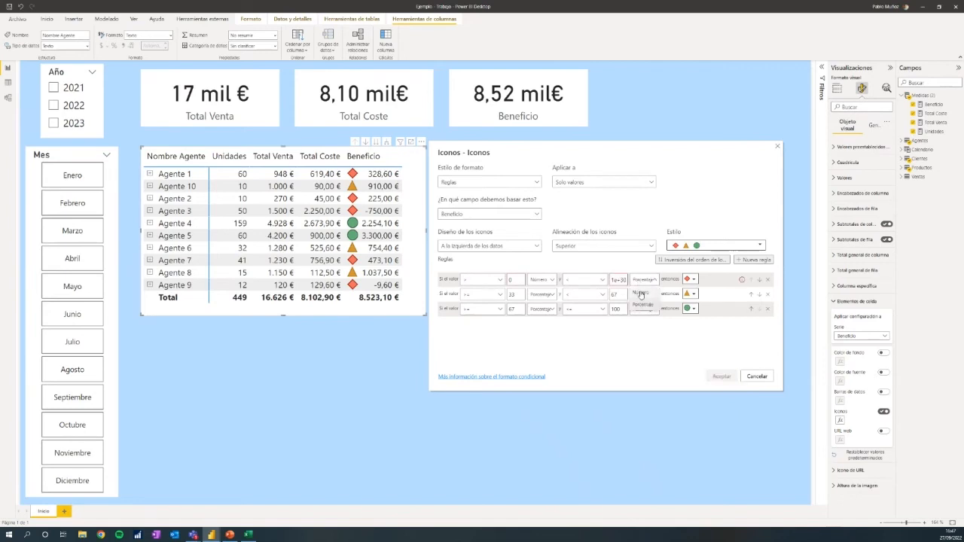
click(641, 295)
click(691, 280)
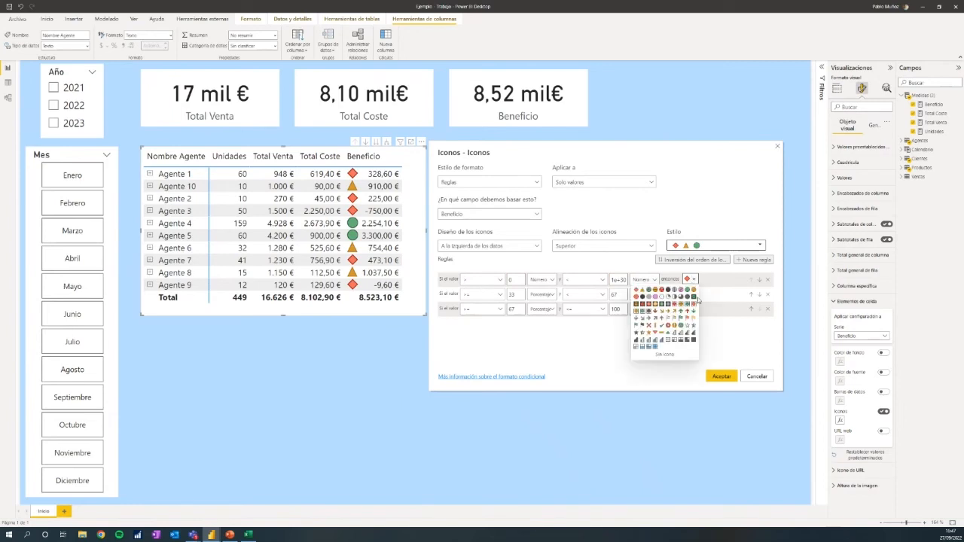
click(680, 329)
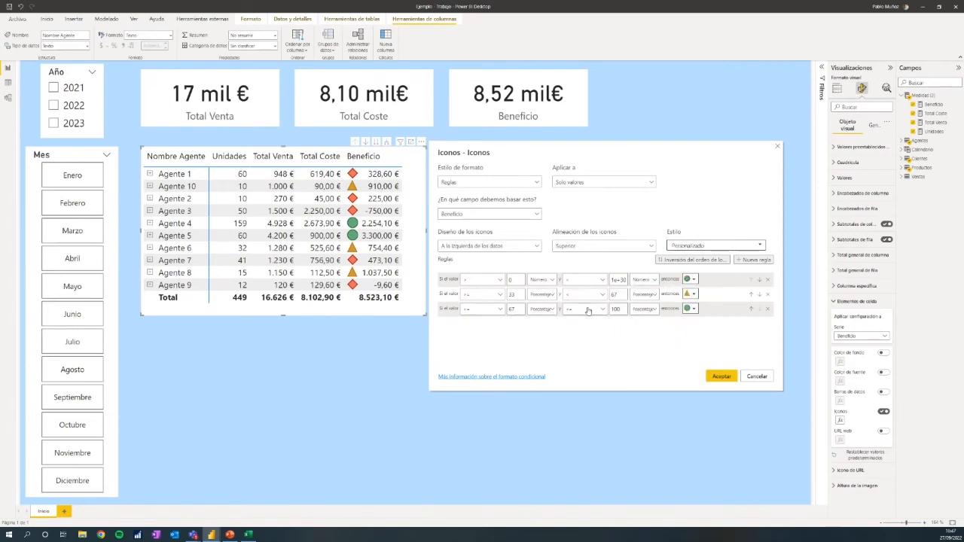
Step: Define the second icon rule as number > -1e+30 and number < 0, shown with the red cross circle
click(476, 298)
click(486, 309)
text(-1e+)
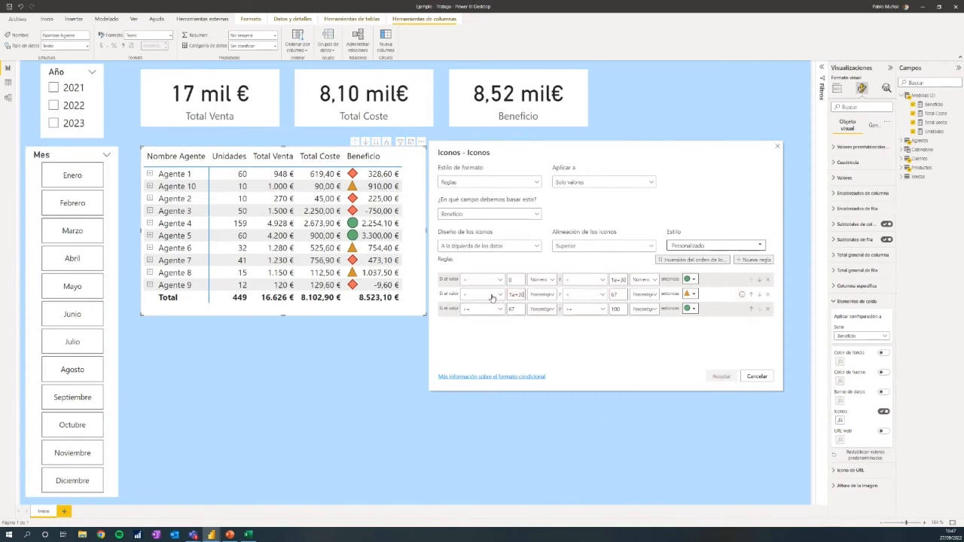
click(543, 294)
click(539, 321)
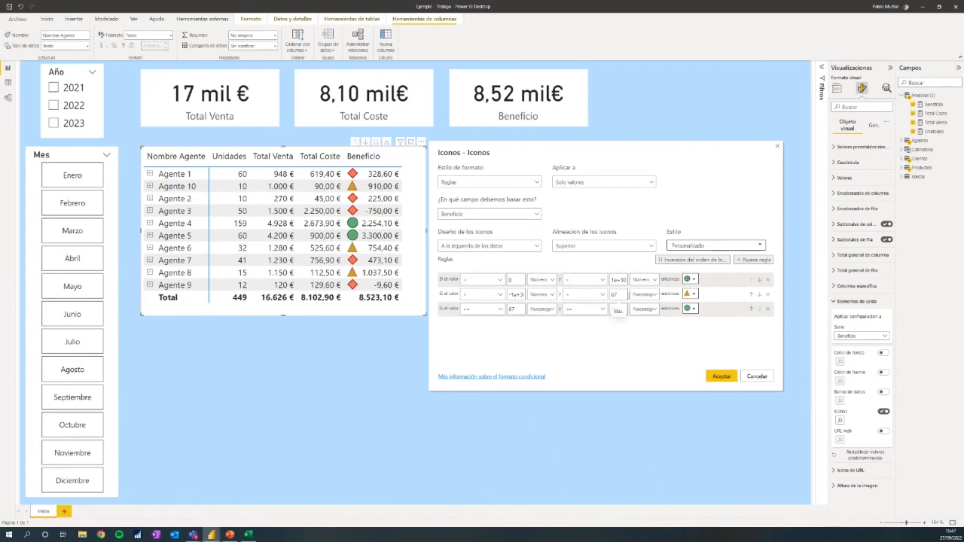
click(650, 298)
click(654, 308)
click(693, 294)
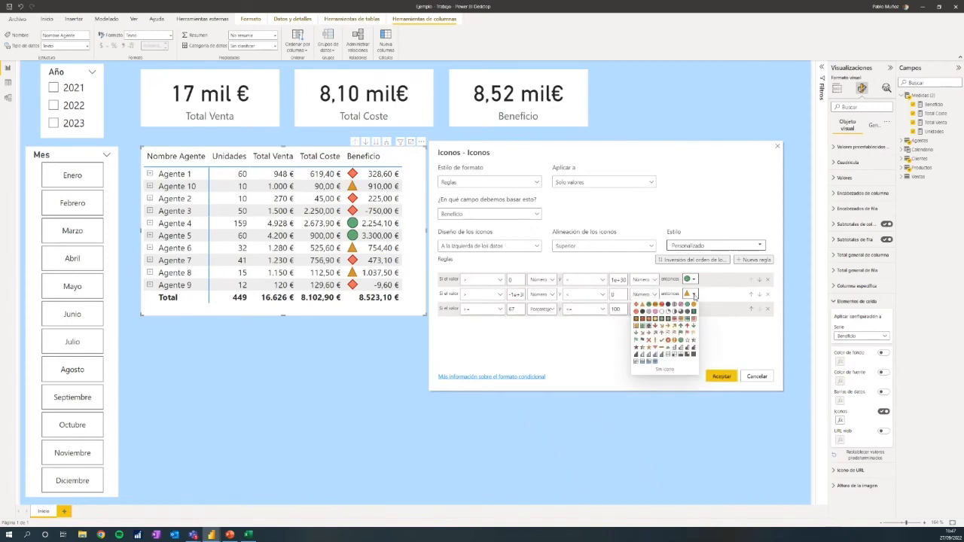
click(668, 341)
Step: Change the third icon rule to "está en blanco" with the yellow exclamation circle
click(483, 309)
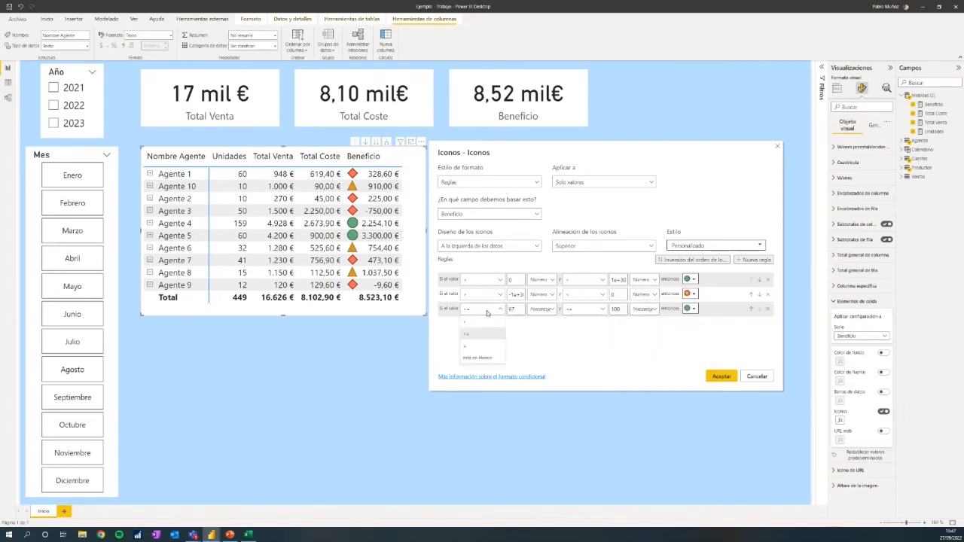
click(487, 360)
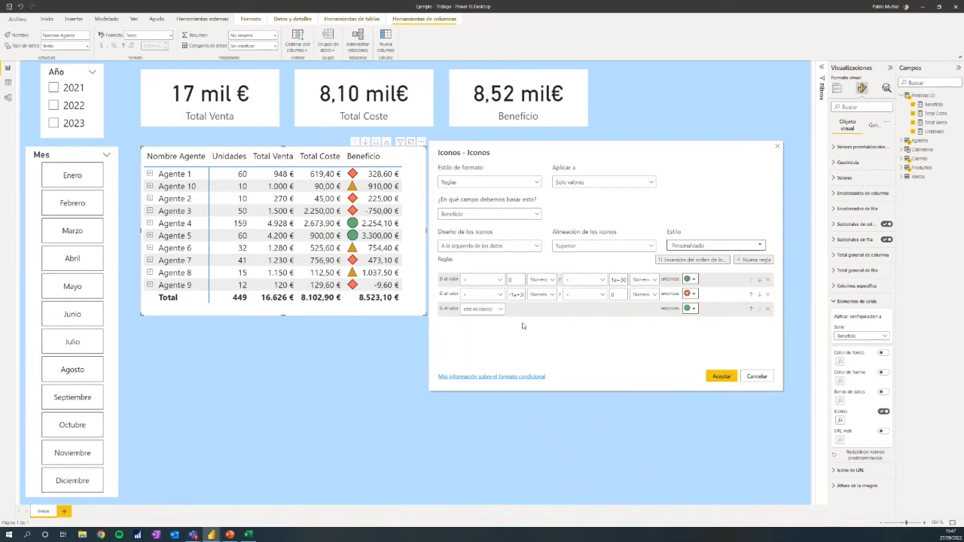
click(694, 311)
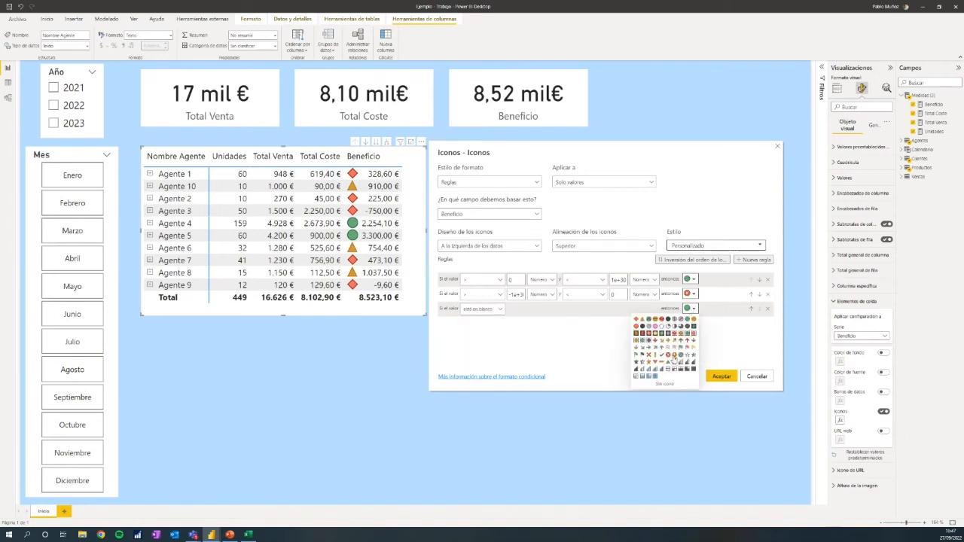
click(673, 359)
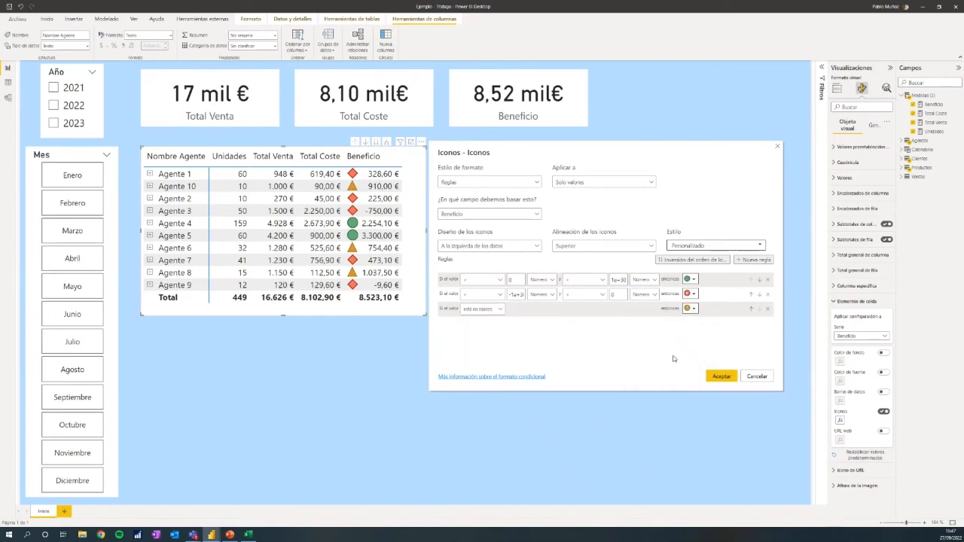
Step: Set the icon layout to "A la derecha de los datos" and apply the icon rules to the matrix
click(525, 245)
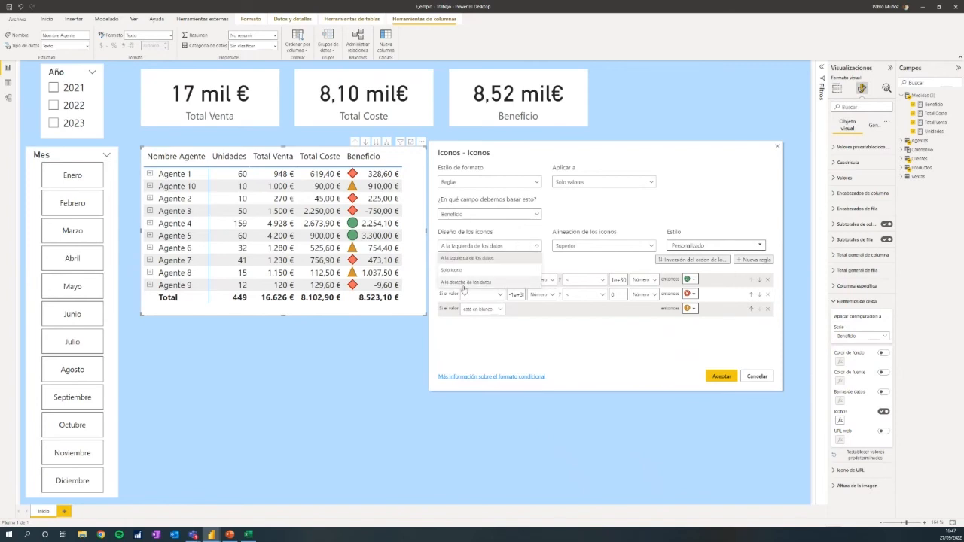
click(488, 282)
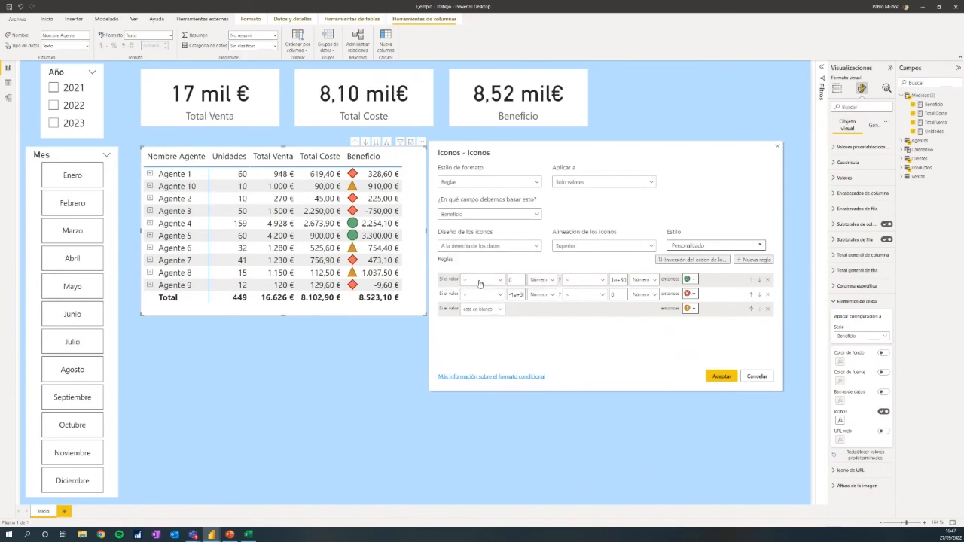
click(720, 378)
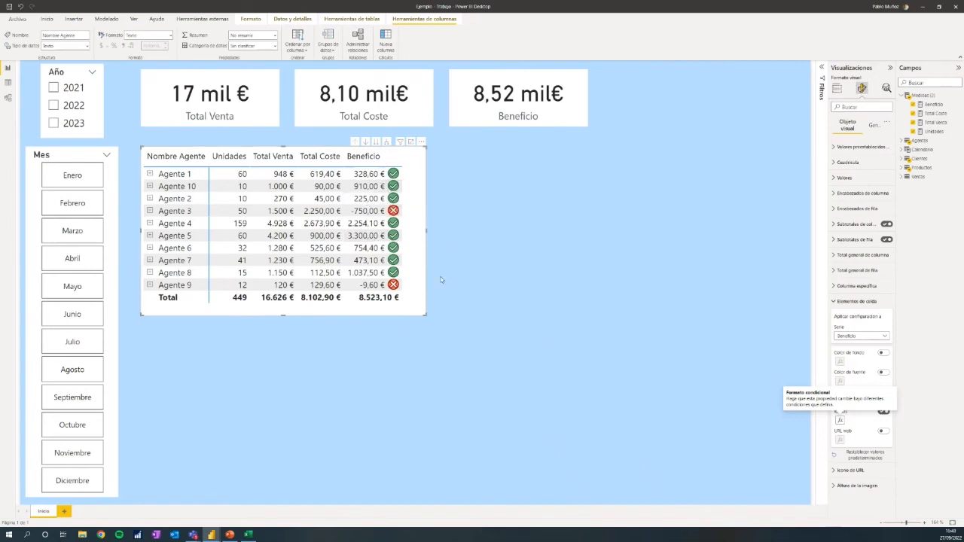
click(467, 281)
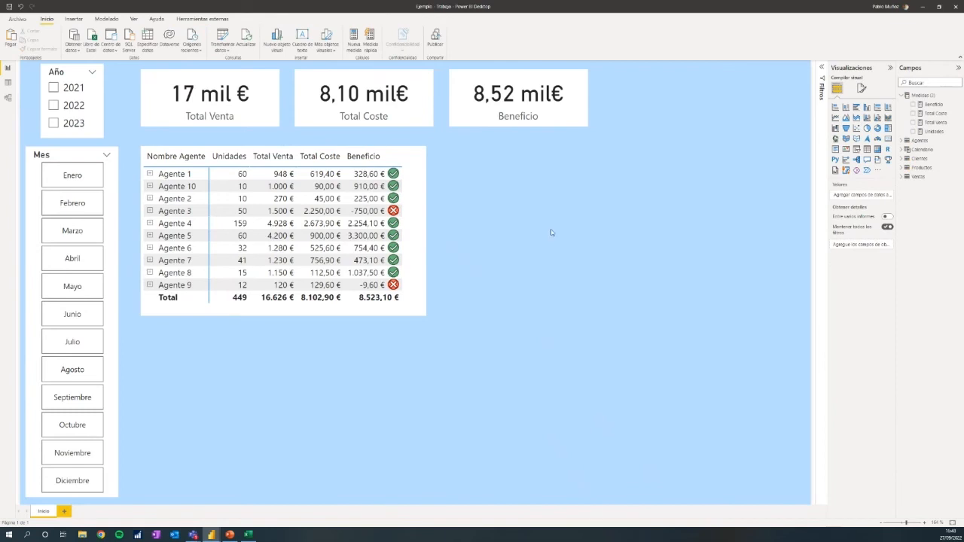
Step: Insert a clustered bar chart beside the matrix, narrow it and match its height to the matrix
click(901, 95)
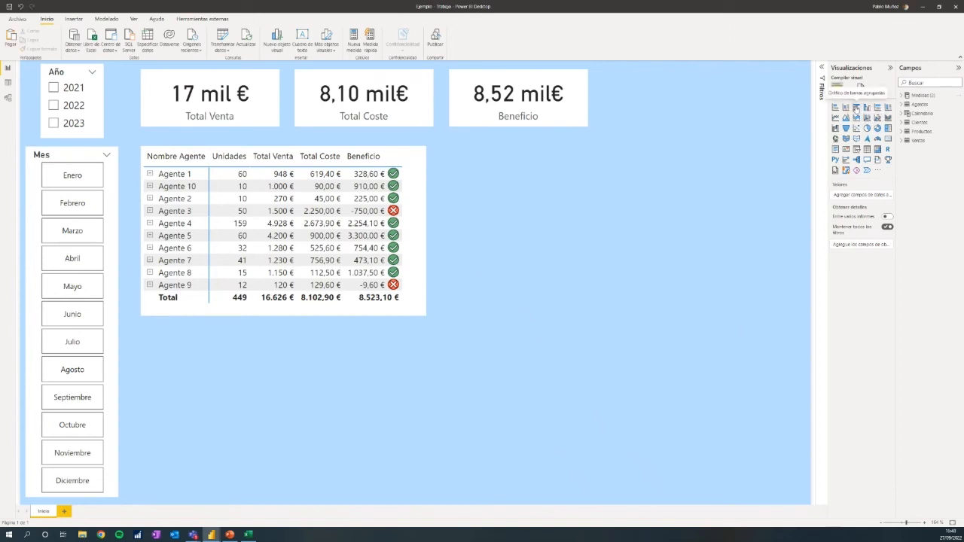
click(856, 109)
drag(268, 354, 571, 190)
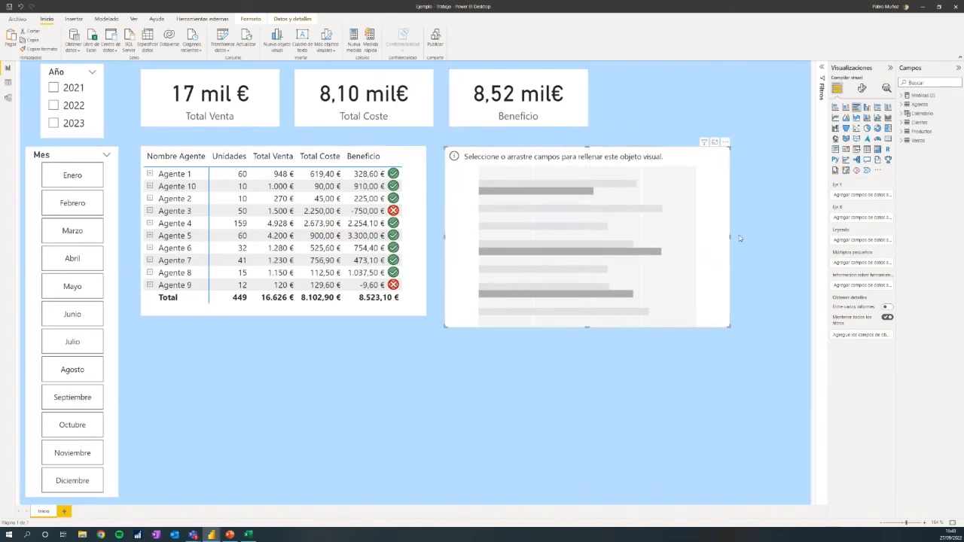
drag(729, 235, 673, 235)
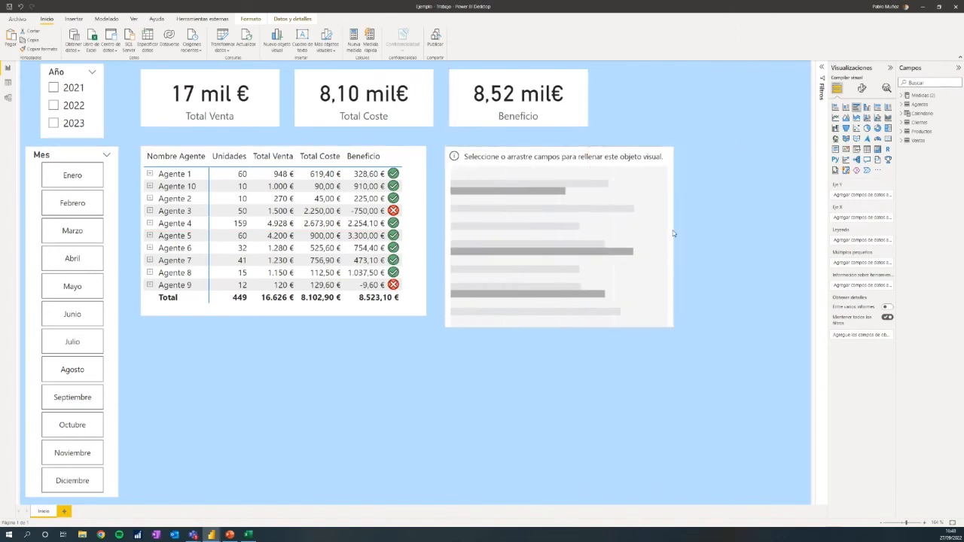
drag(560, 328, 560, 315)
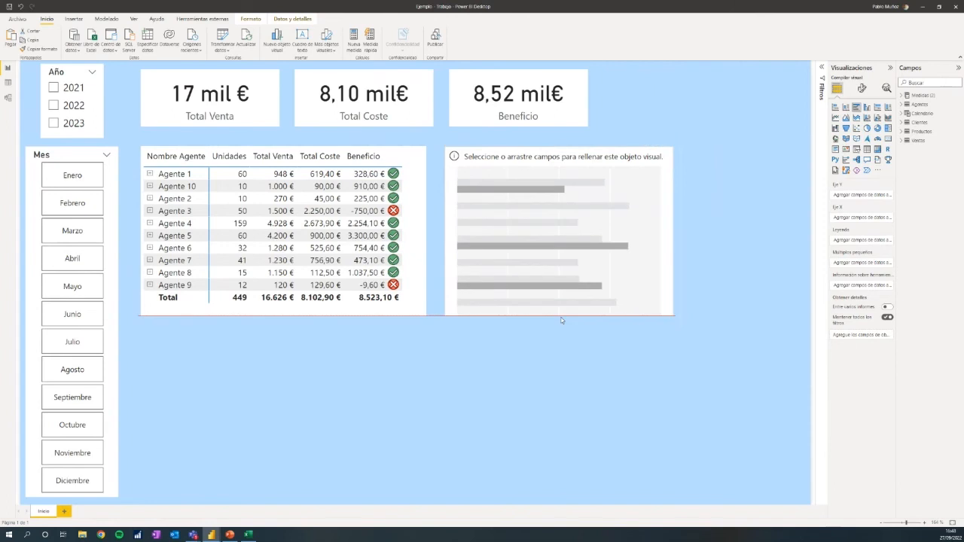
Step: Put NombreCliente from Clientes on the bar chart's Y axis and the Total Venta measure on its X axis
click(901, 98)
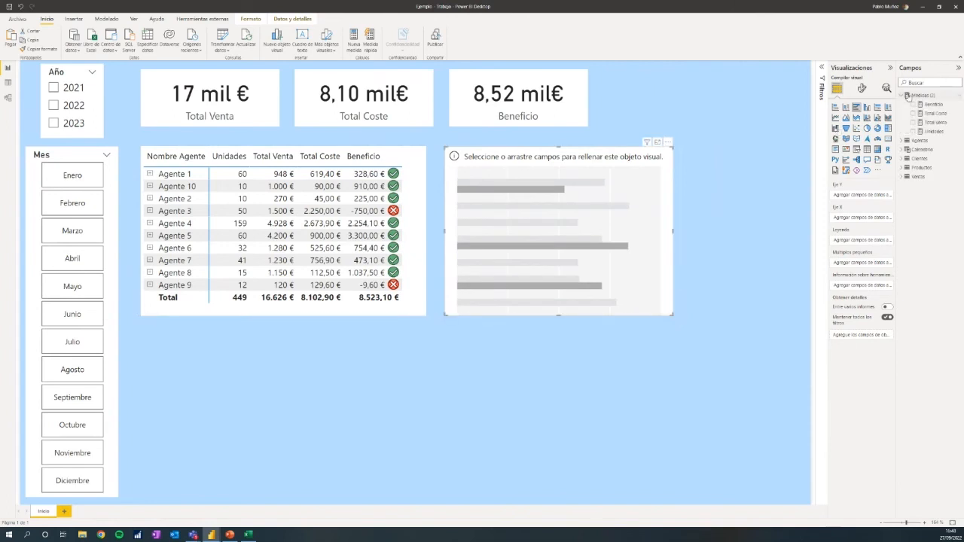
click(902, 167)
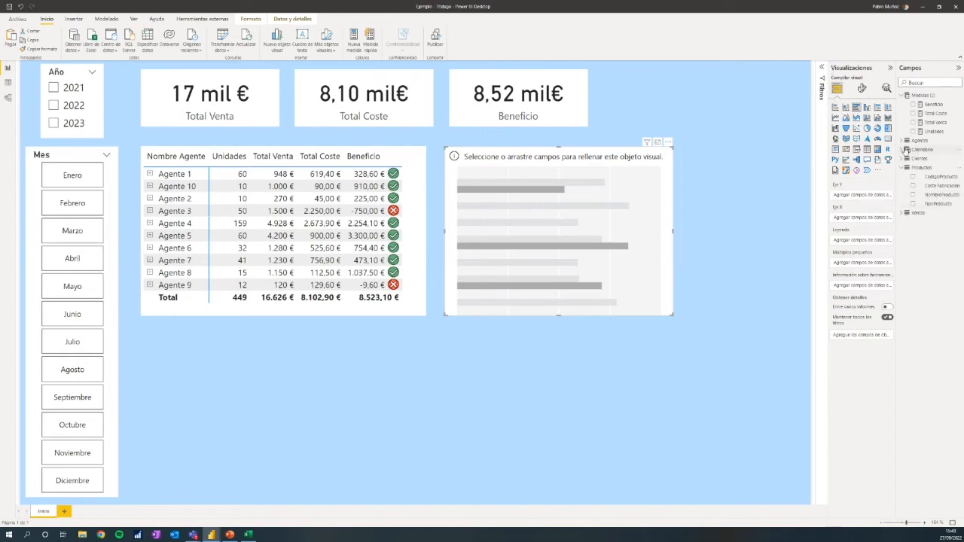
click(904, 159)
click(941, 176)
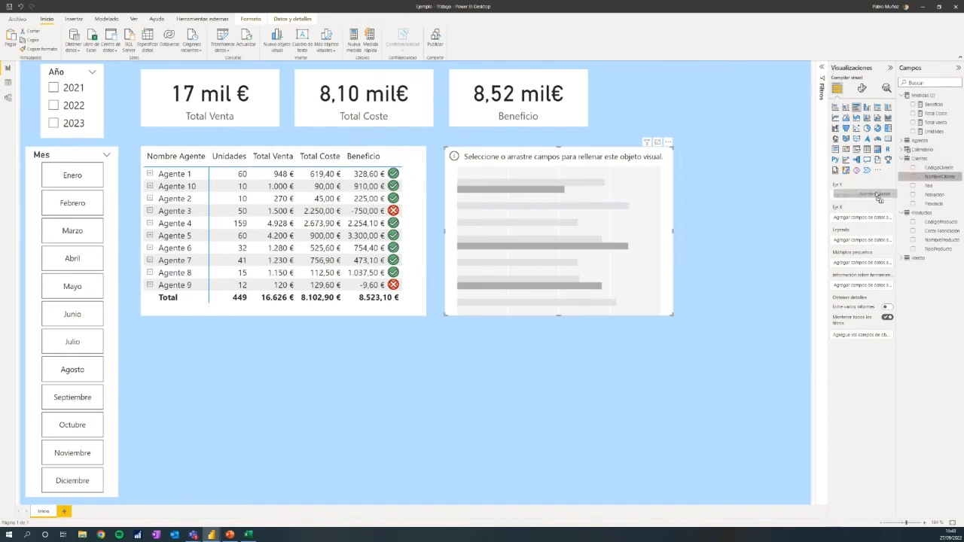
click(913, 122)
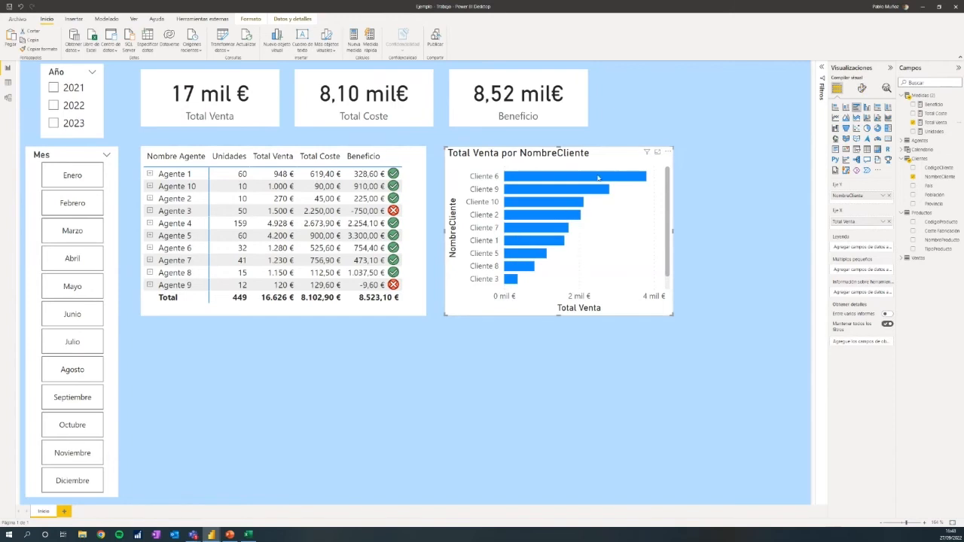
Step: Show the chart's filters and change the bar chart's title text to "Top Clientes"
click(822, 68)
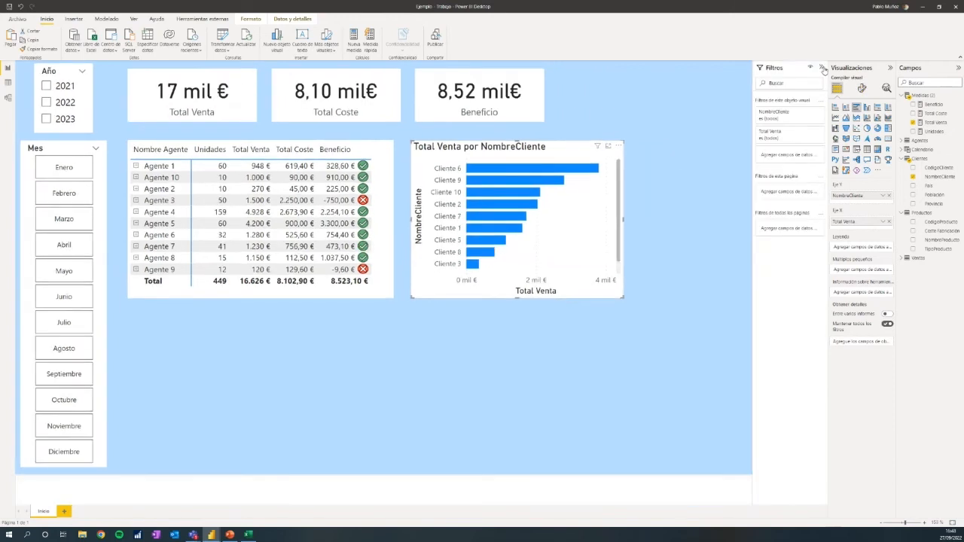
click(862, 88)
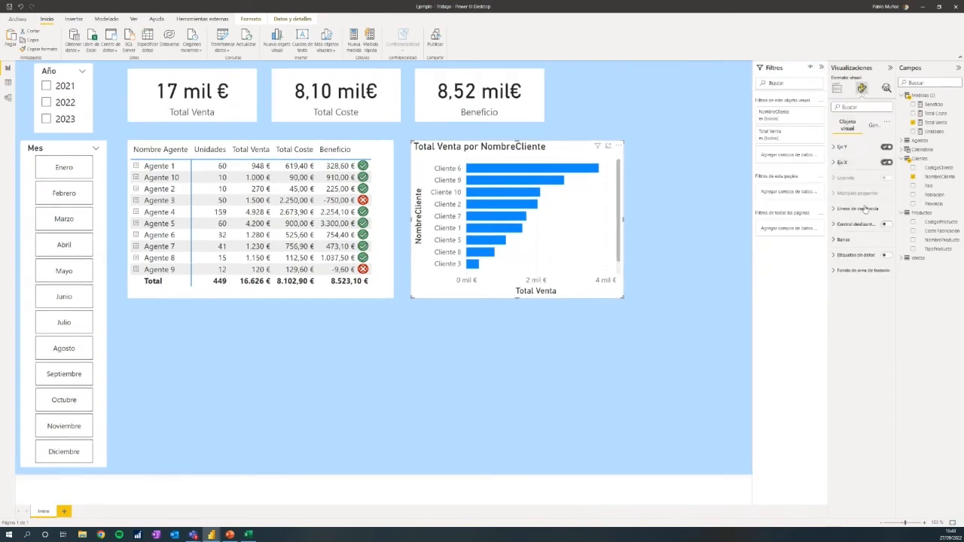
click(870, 125)
click(848, 162)
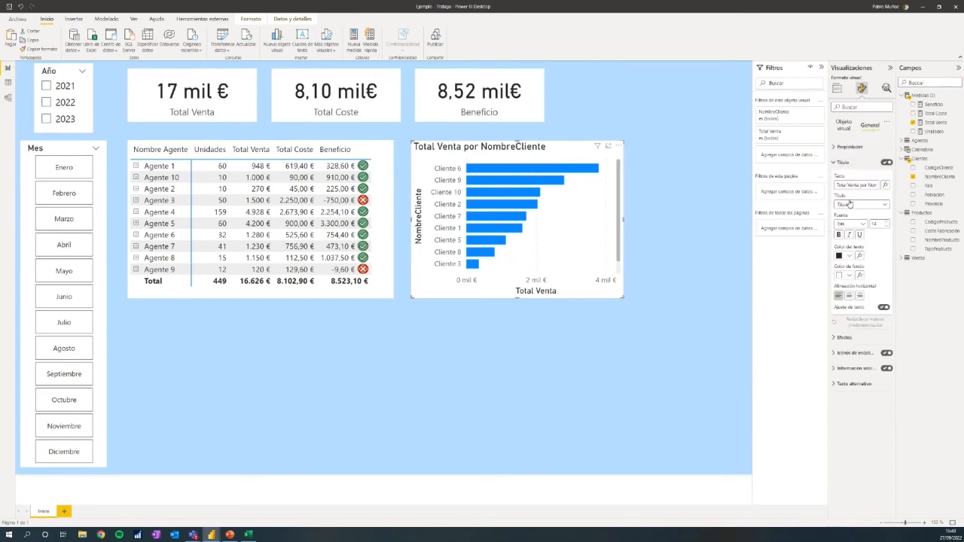
double_click(853, 185)
triple_click(855, 185)
text(Top Clientes)
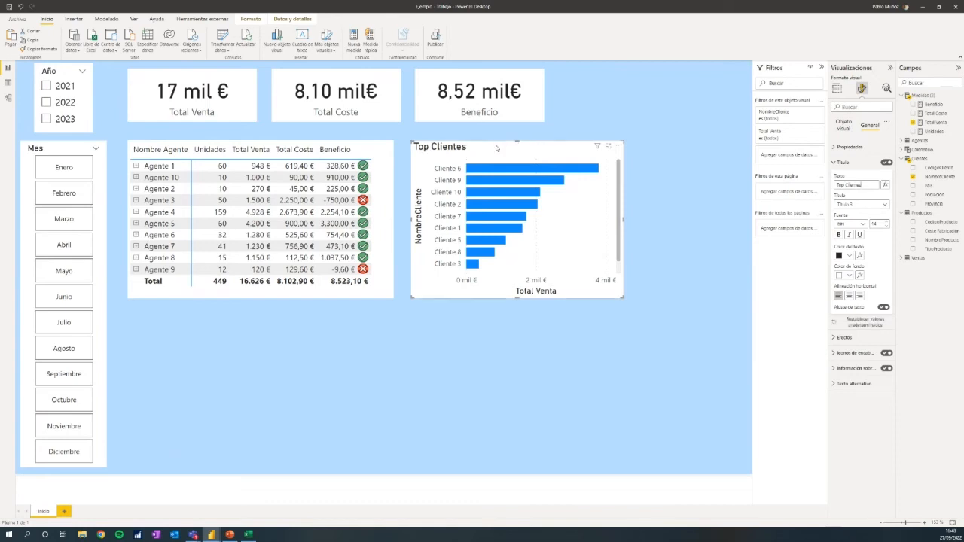
Step: Center the bar chart's title and try a basic NombreCliente filter on Cliente 1, clearing the selection again
click(849, 295)
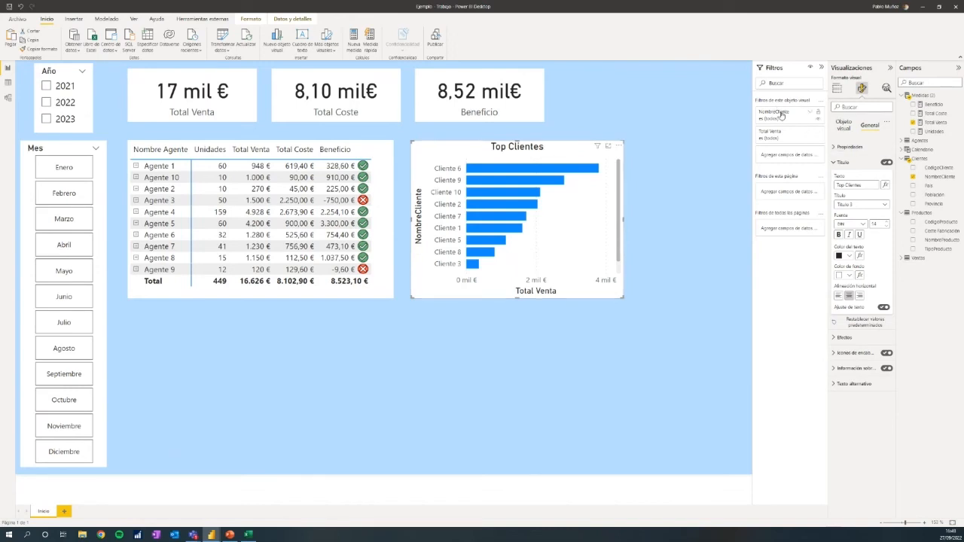
click(810, 113)
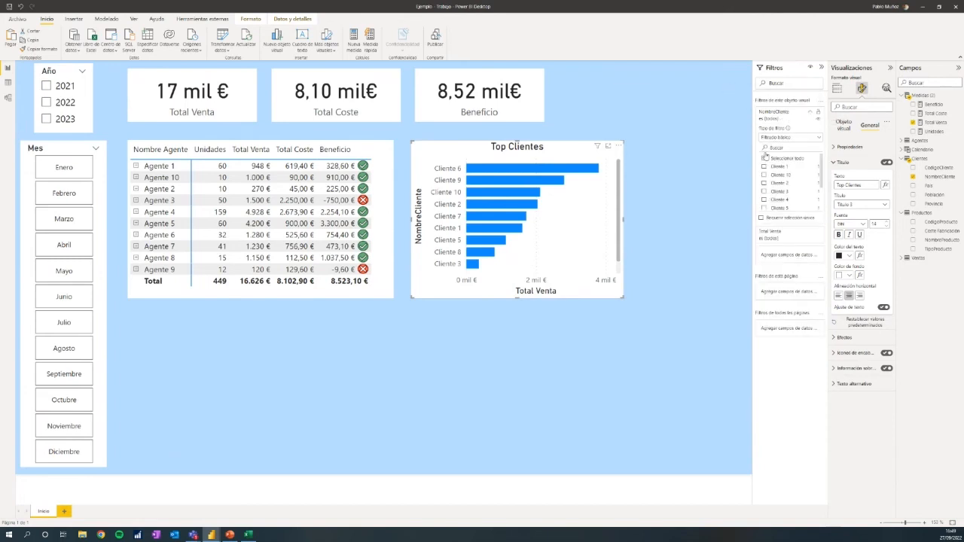
click(765, 166)
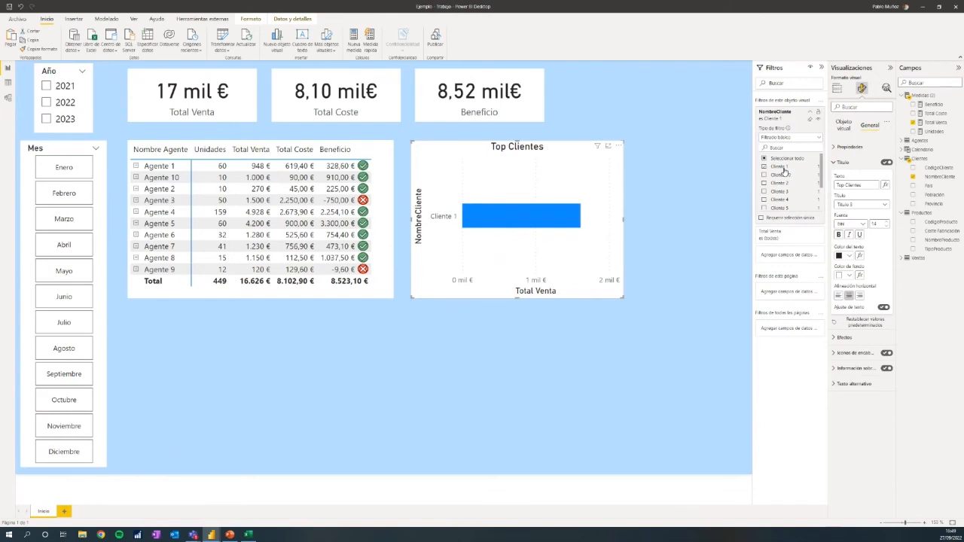
click(784, 168)
Step: Apply a Top N filter on NombreCliente showing the Superior 3 by Total Venta, and collapse the filters
click(806, 140)
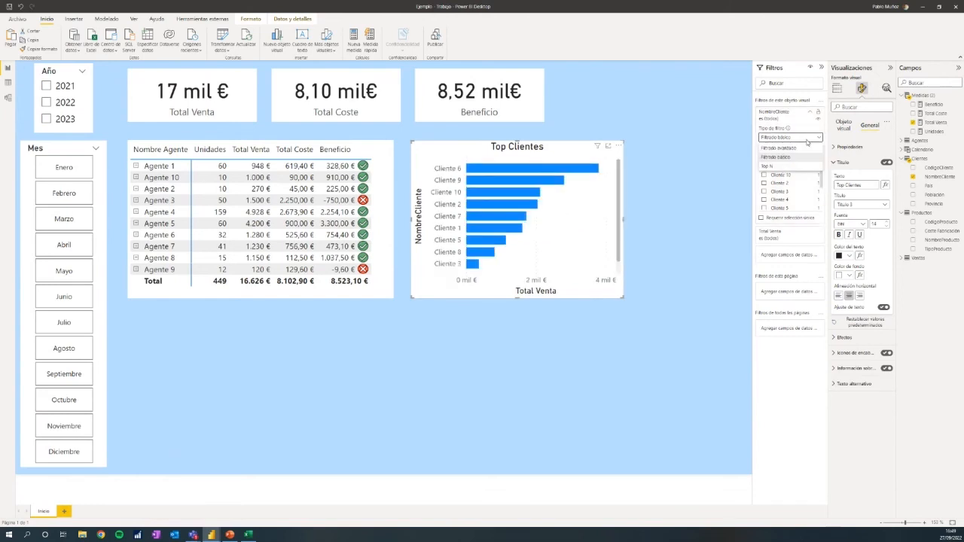
click(778, 167)
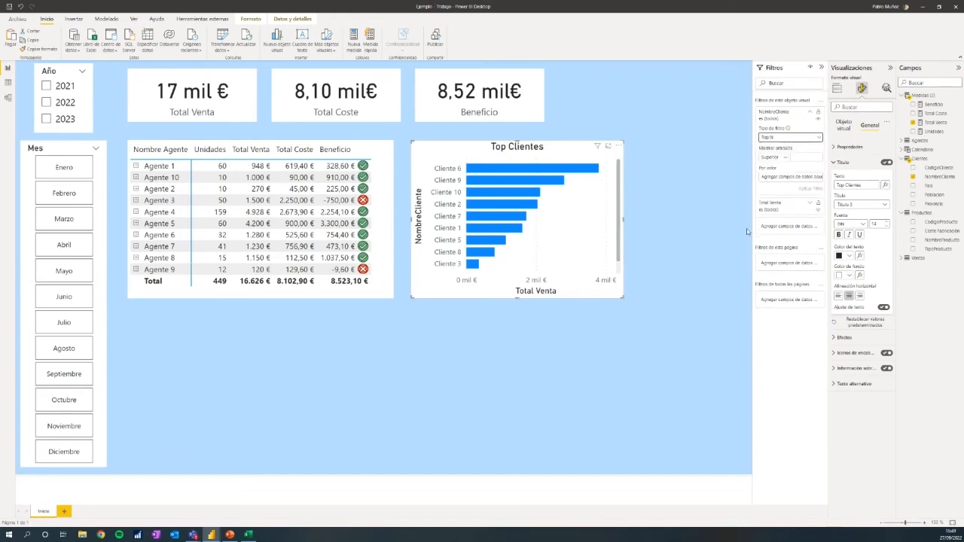
click(795, 158)
drag(936, 124, 802, 184)
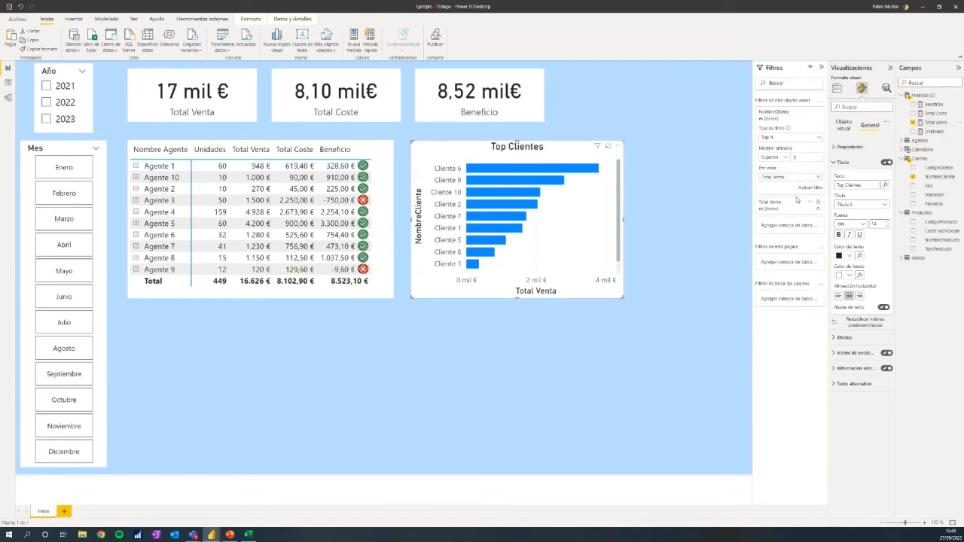
click(810, 187)
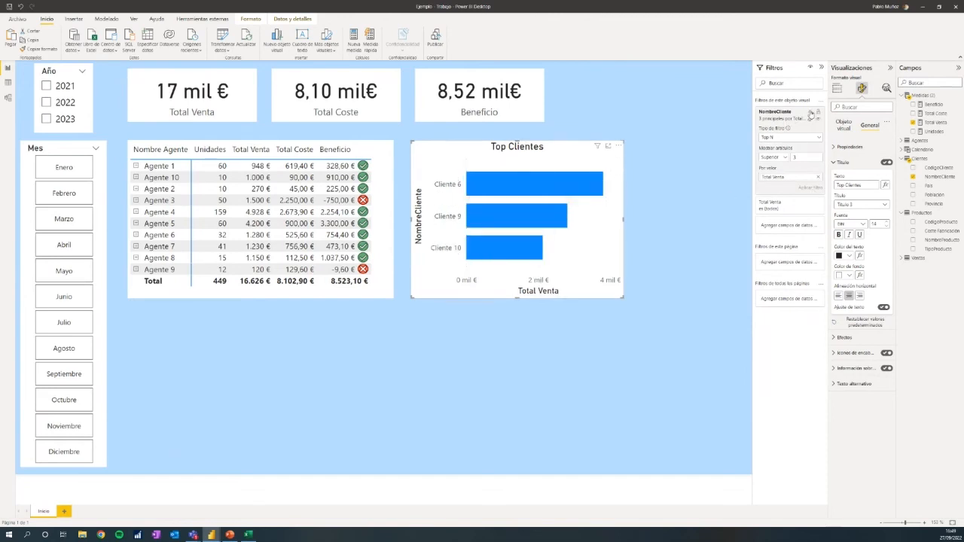
click(819, 113)
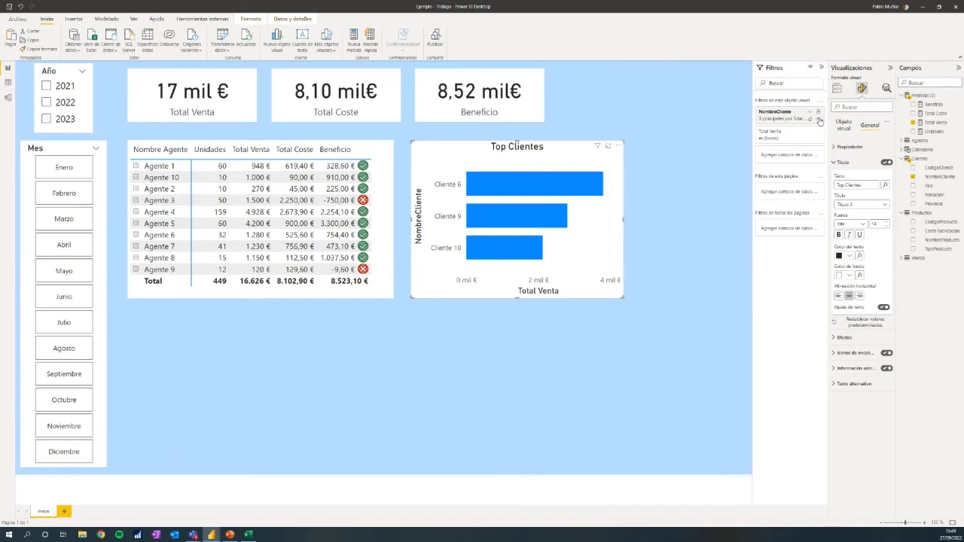
click(822, 68)
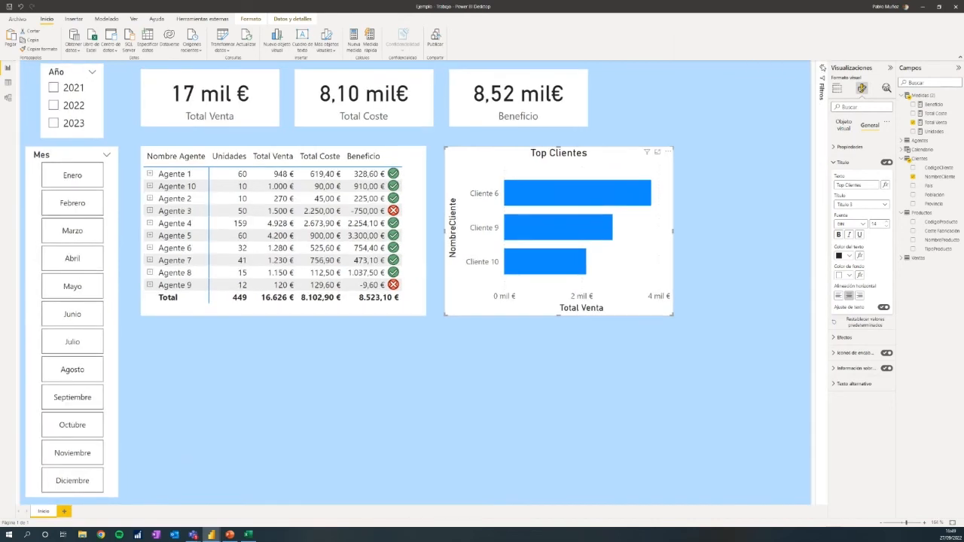
Step: Turn on data labels for the Top Clientes bar chart
click(844, 163)
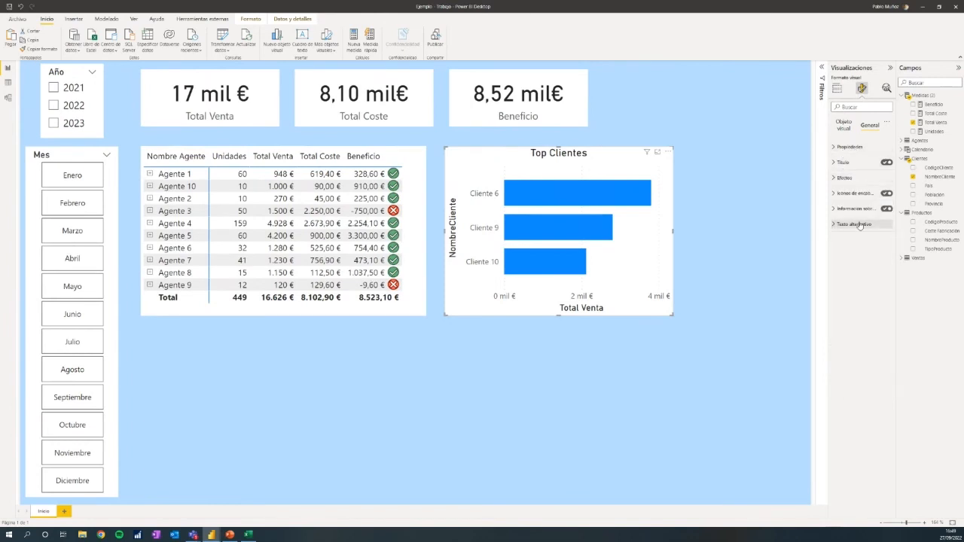
click(851, 128)
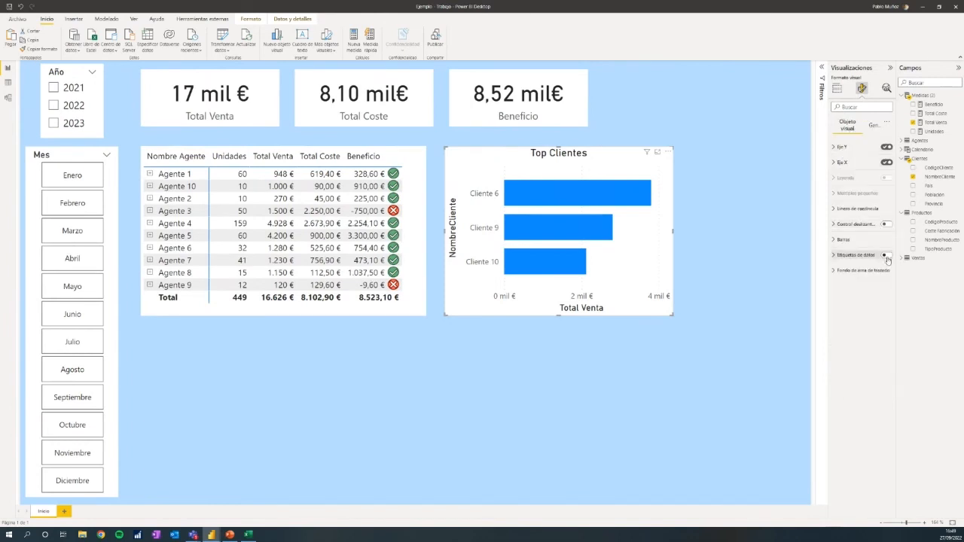
click(886, 256)
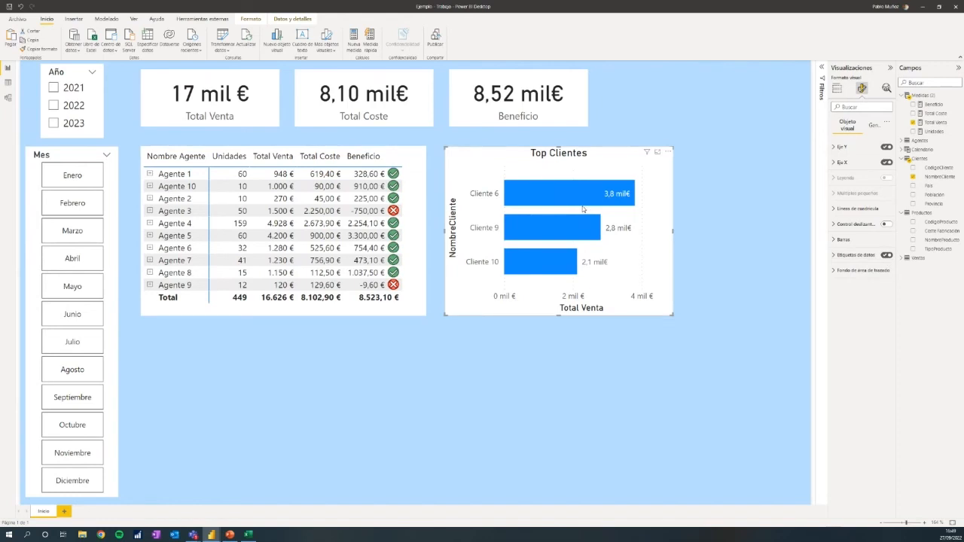
Step: Insert a map below the agent matrix and lower its upper edge slightly to leave a gap
click(443, 349)
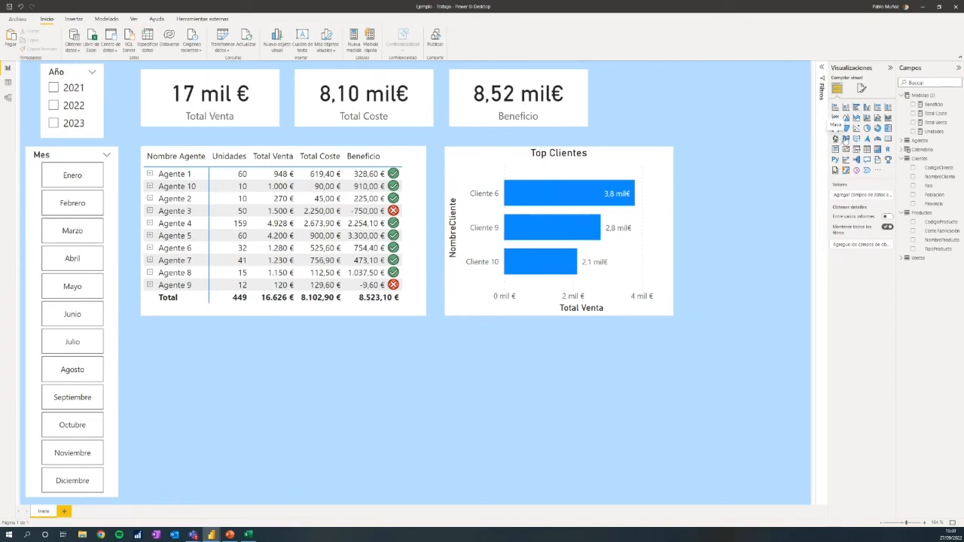
click(837, 140)
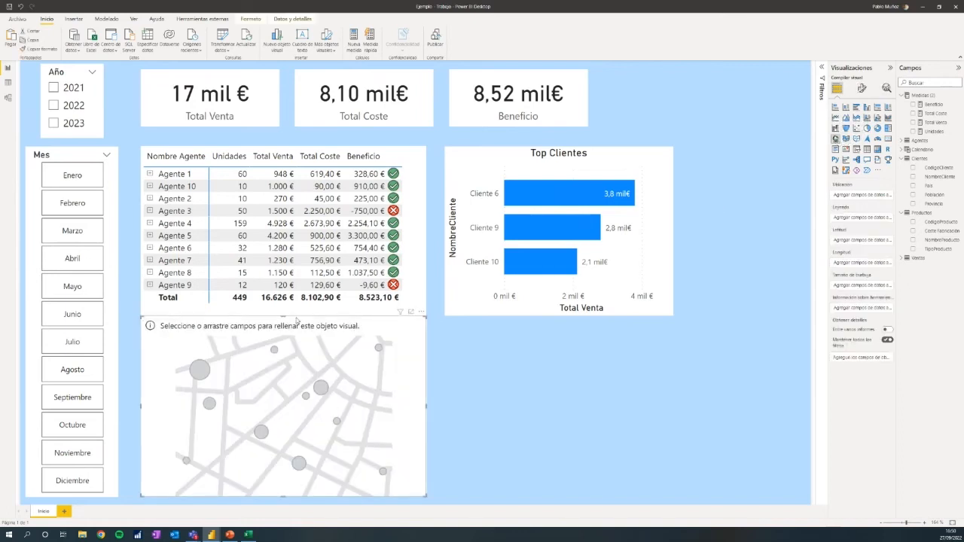
drag(283, 317, 284, 323)
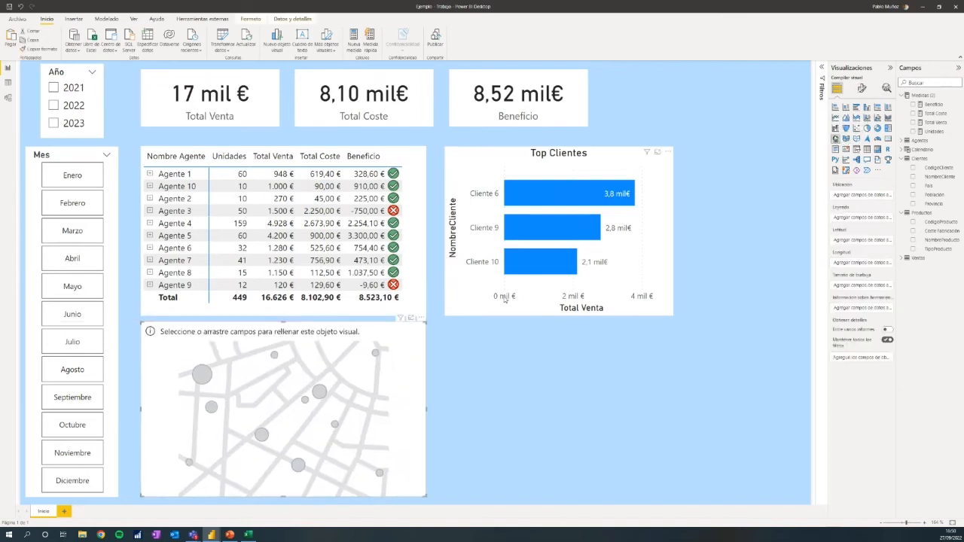
Step: Set the data category of the País column in Clientes to "País o región"
click(902, 96)
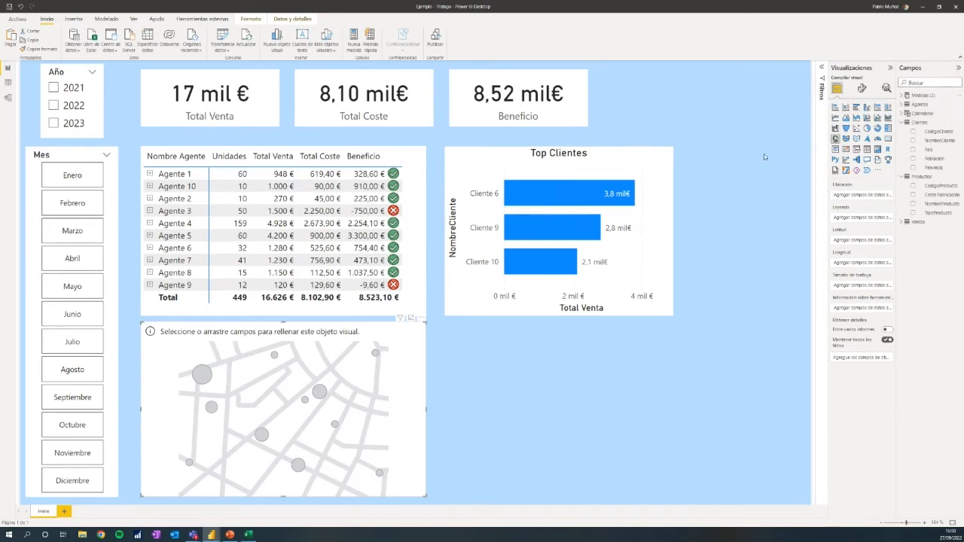
click(939, 150)
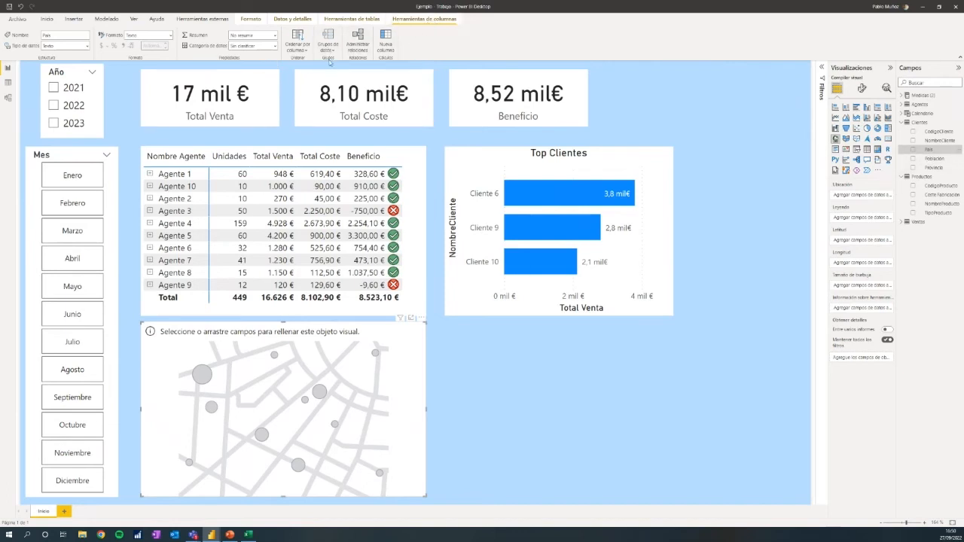
click(275, 45)
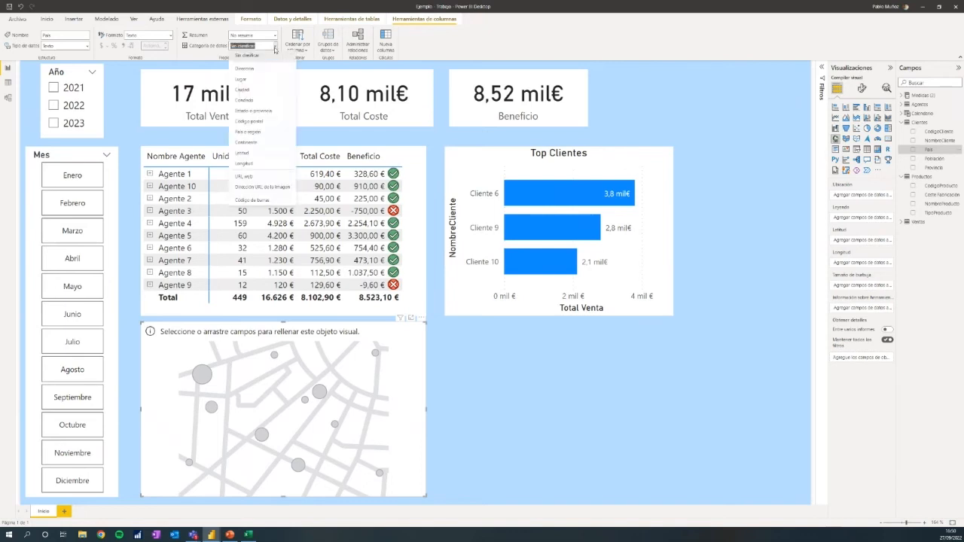
click(261, 132)
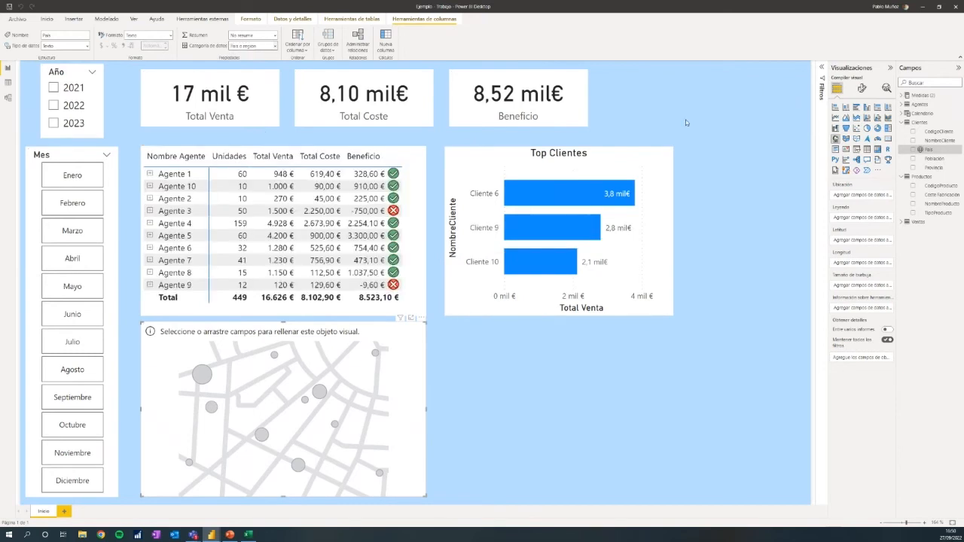
Step: Set the data category of Población to "Ciudad" and of Provincia to "Estado o provincia"
click(932, 159)
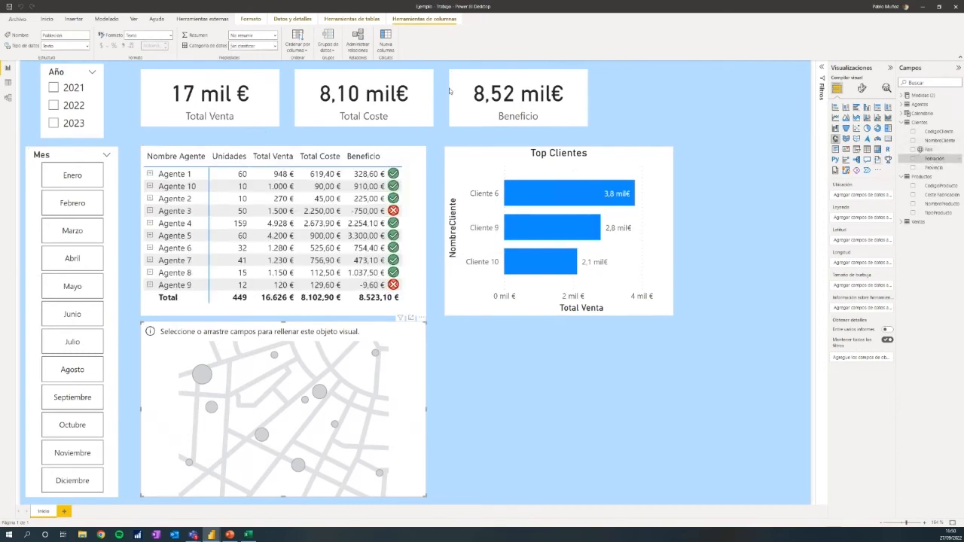
click(276, 45)
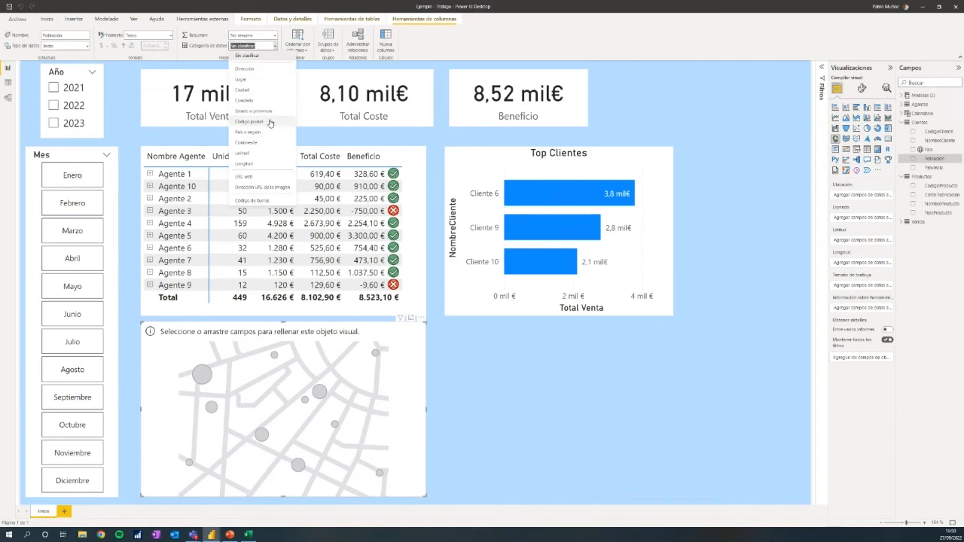
click(260, 94)
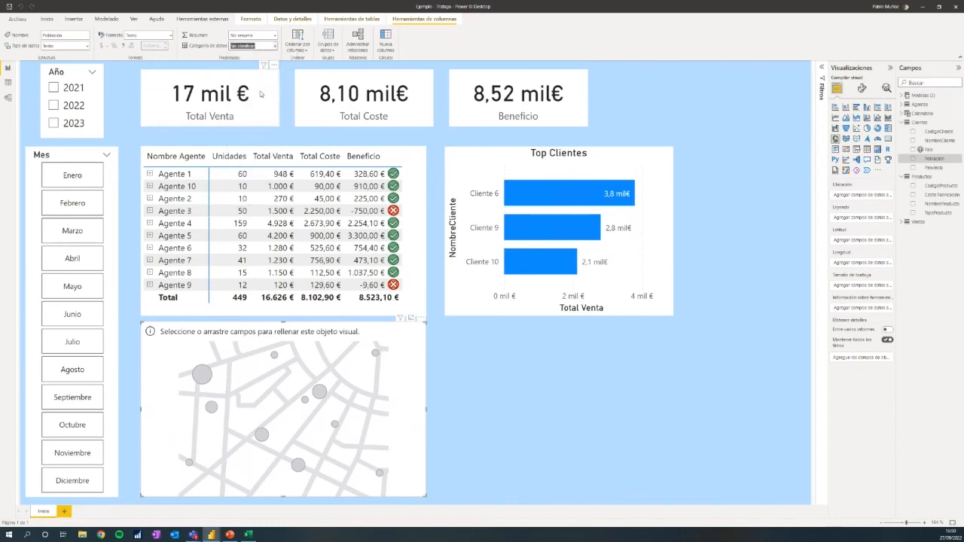
click(938, 168)
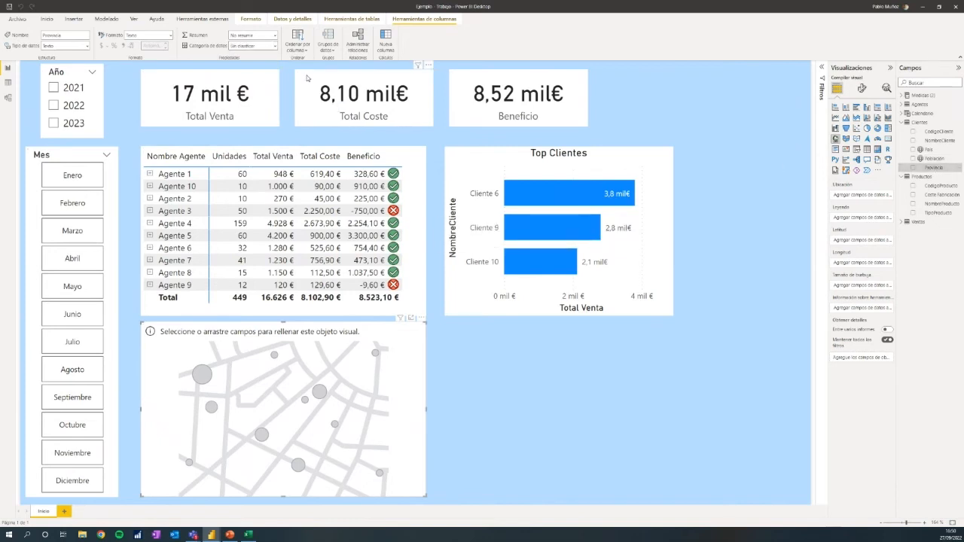
click(275, 47)
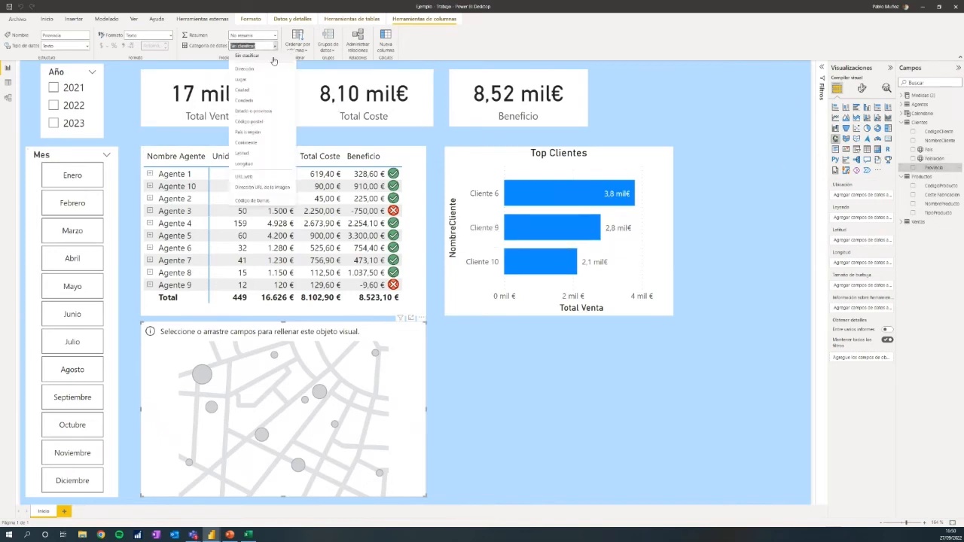
click(265, 112)
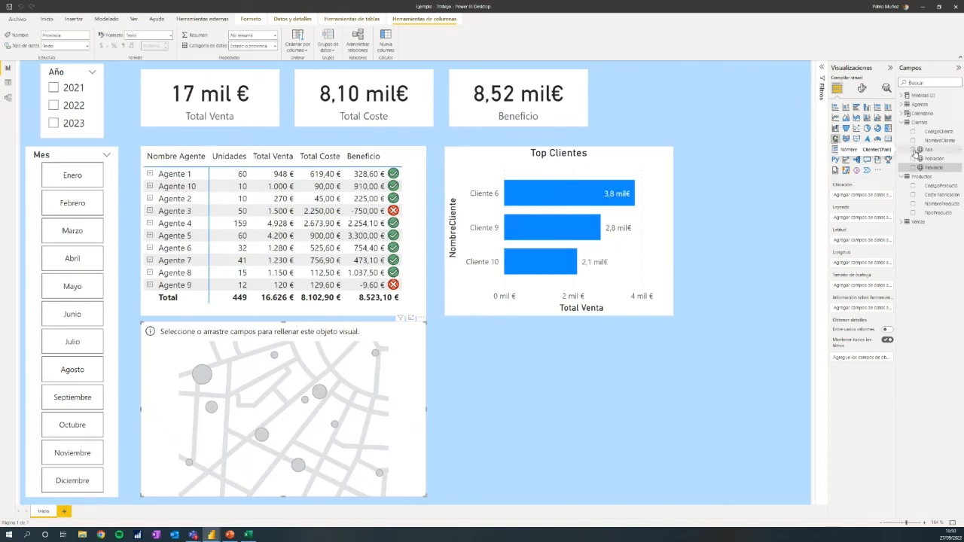
Step: Add País, Provincia and Población, in that order, as the map's location hierarchy
click(913, 150)
click(916, 168)
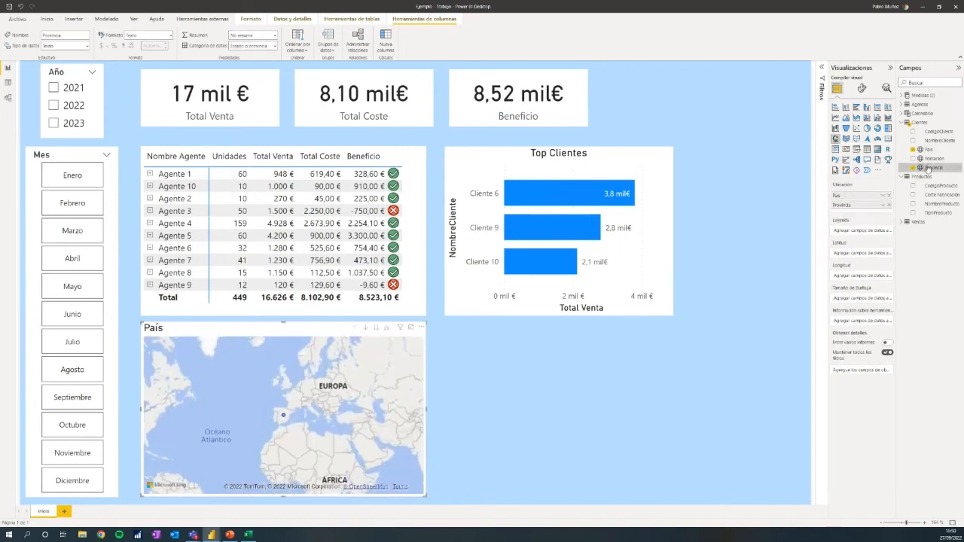
drag(932, 159, 889, 210)
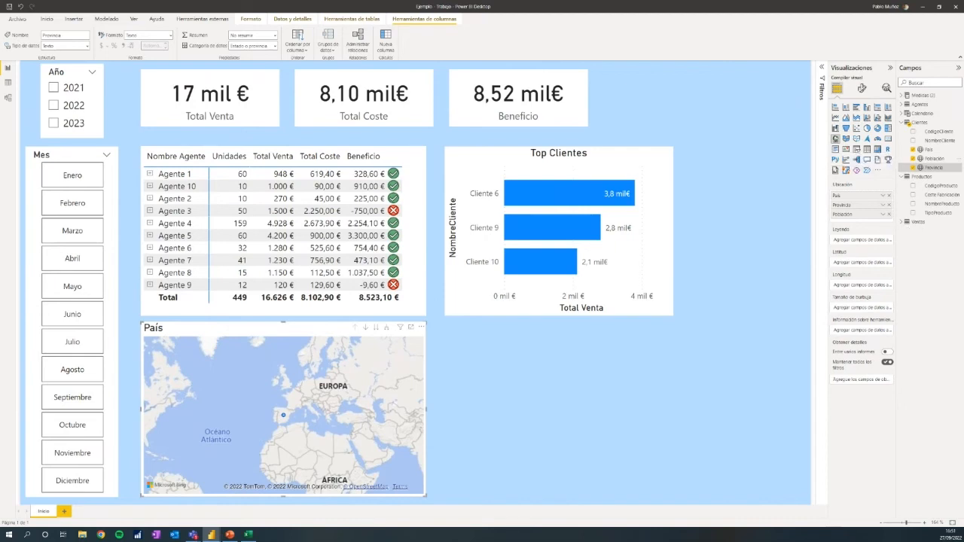
Step: Use the Total Venta measure as the map's bubble size and expand the location hierarchy to Provincia
click(902, 122)
click(903, 95)
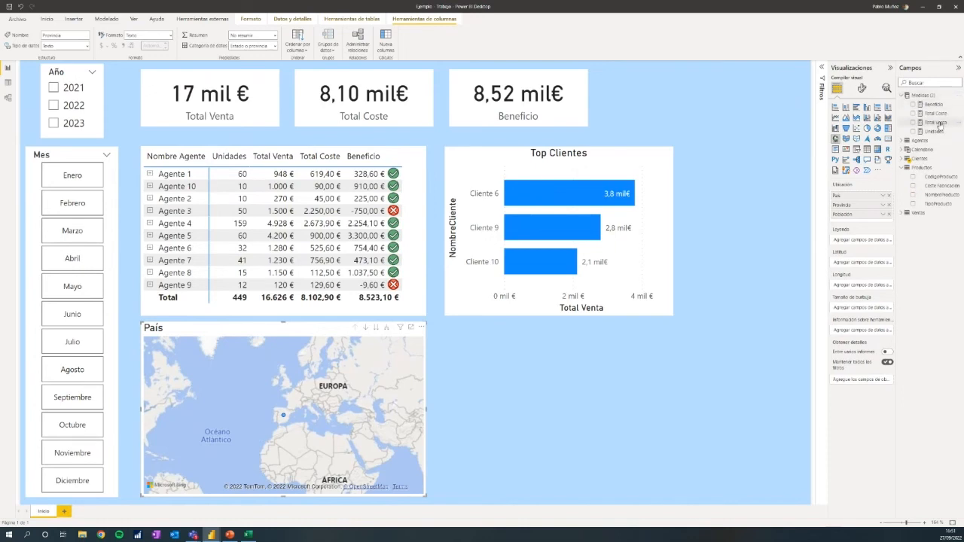
drag(936, 122, 338, 413)
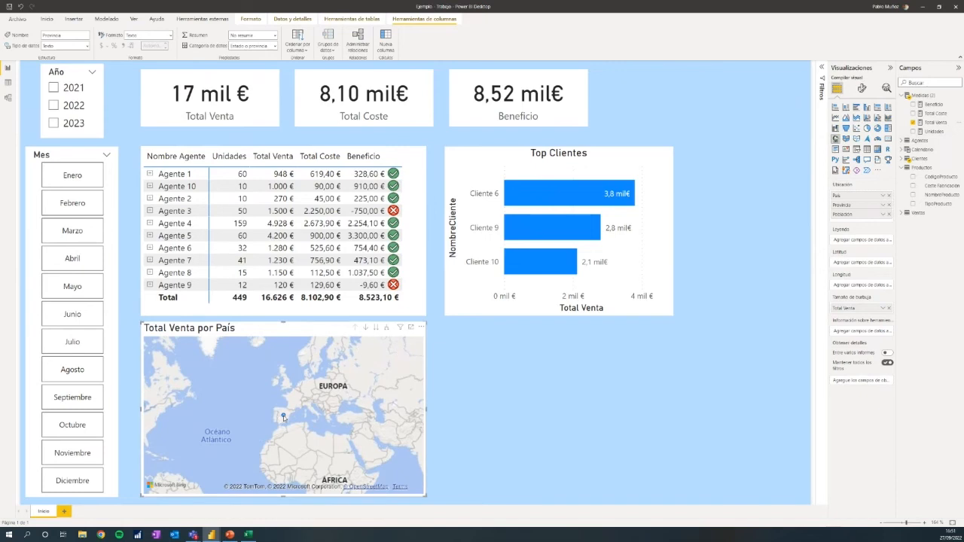
mouse_move(284, 417)
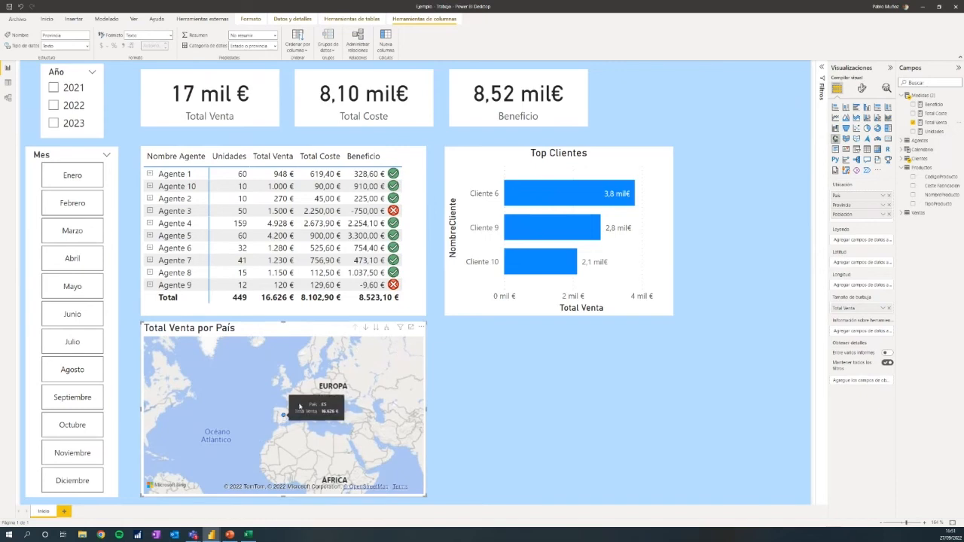
click(387, 330)
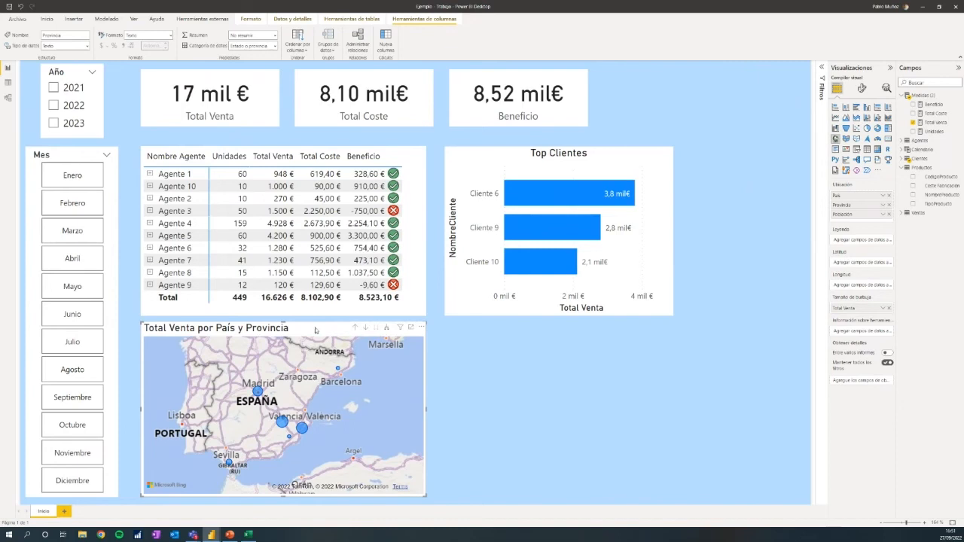
Step: Insert a line chart below the Top Clientes chart and collapse the Medidas and Productos tables in the field list
click(591, 357)
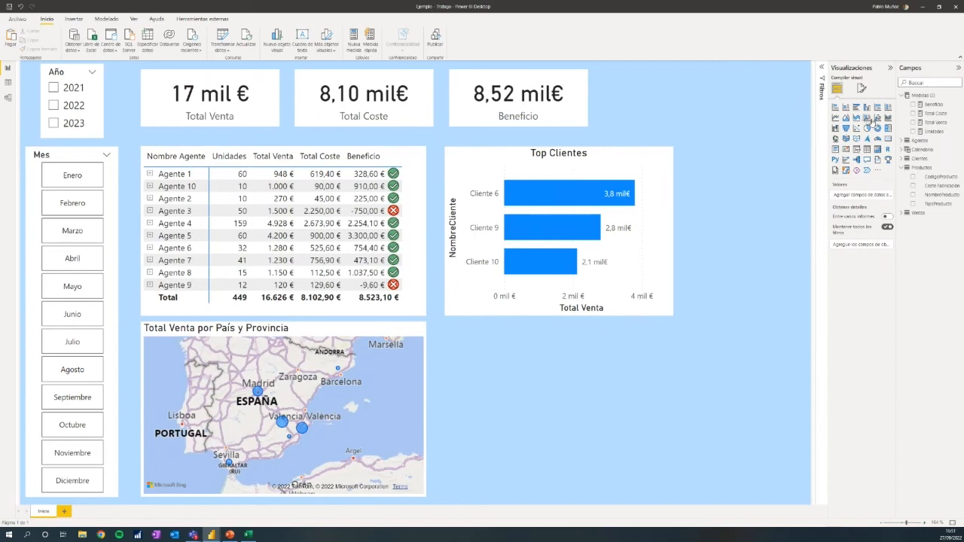
click(835, 118)
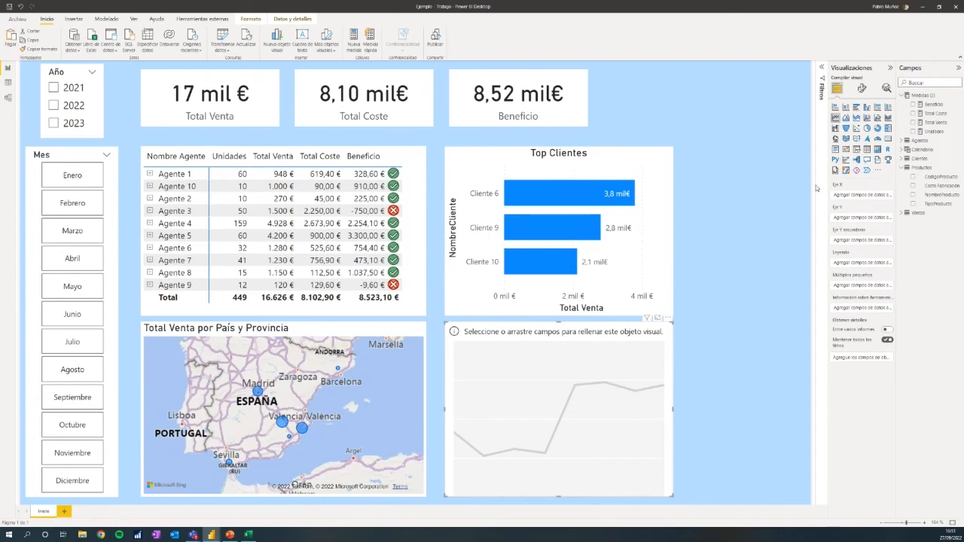
click(906, 97)
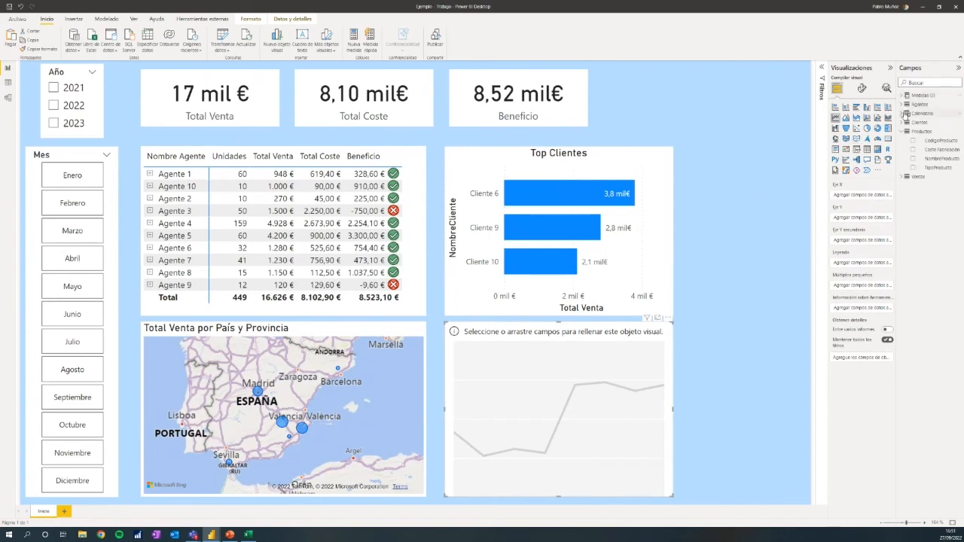
click(904, 132)
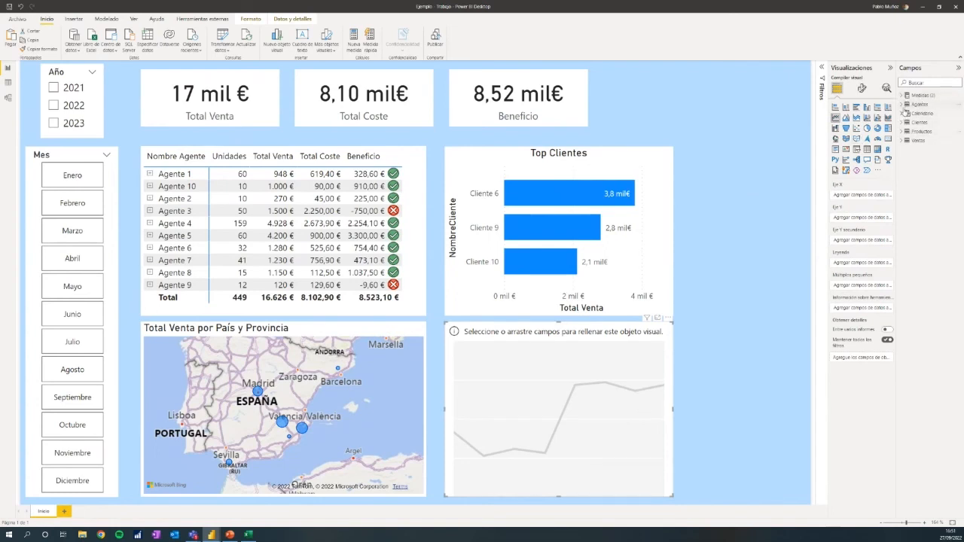
Step: Put the Calendario table's Fecha on the line chart's X axis, keeping only the Year and Month levels
click(903, 113)
drag(930, 131, 874, 216)
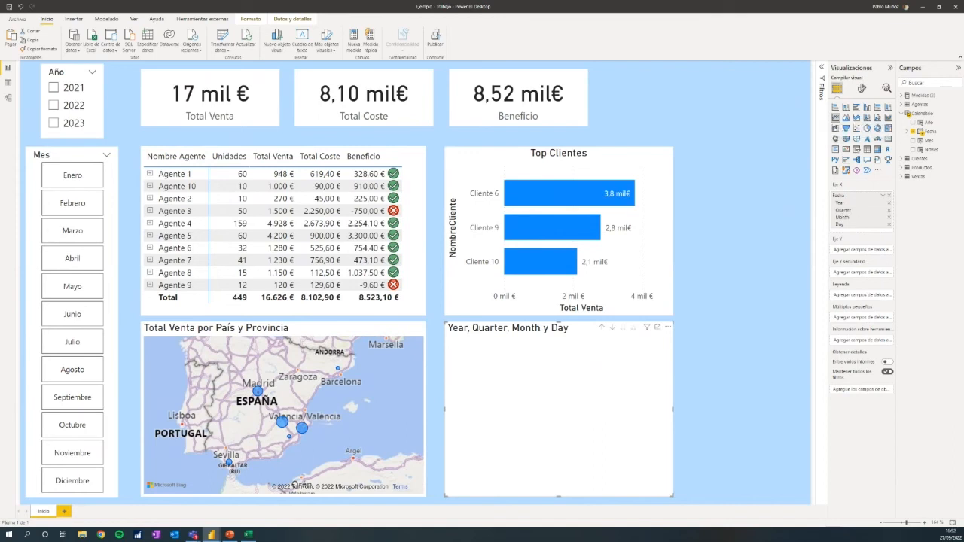
click(888, 211)
click(889, 217)
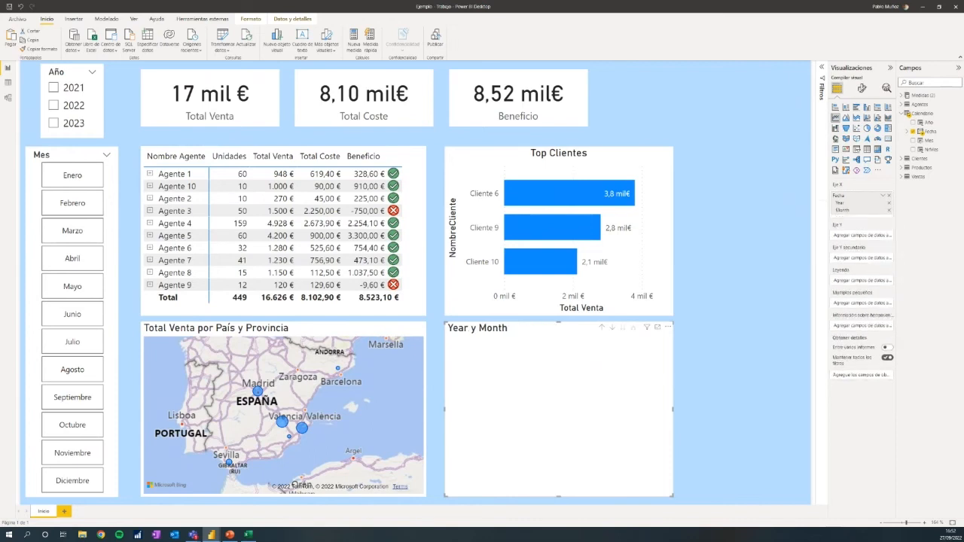
Step: Plot the Total Venta measure on the line chart's Y axis and widen the chart almost to the page's right edge
click(904, 113)
click(903, 96)
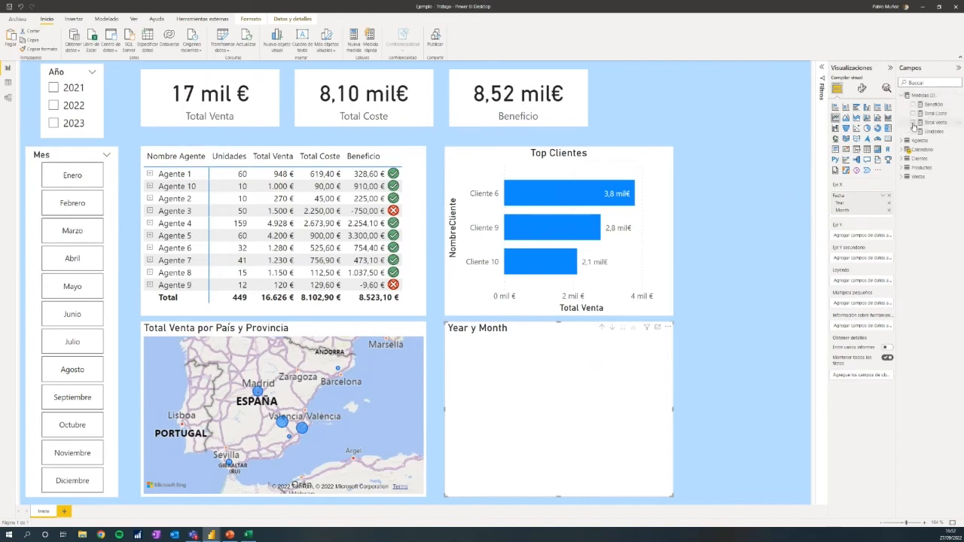
click(913, 122)
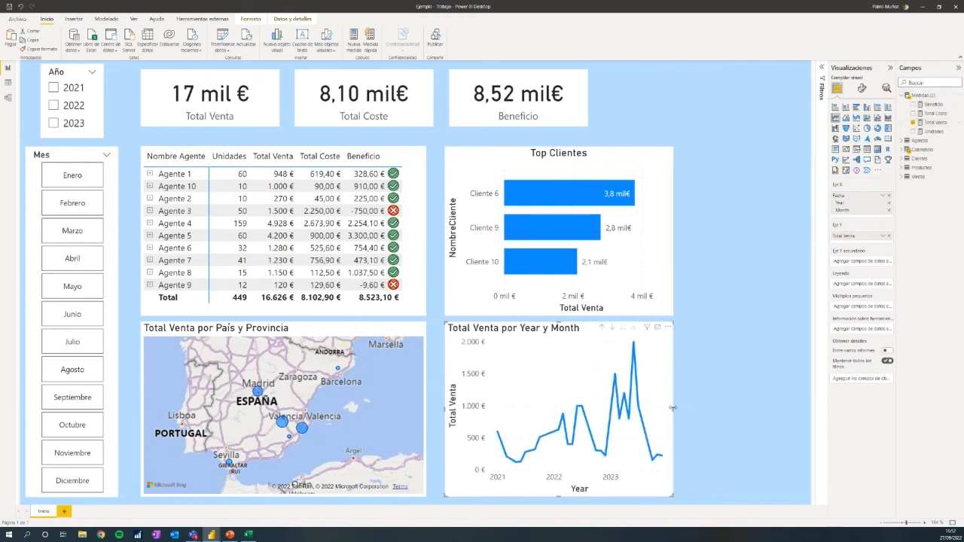
drag(672, 408, 803, 407)
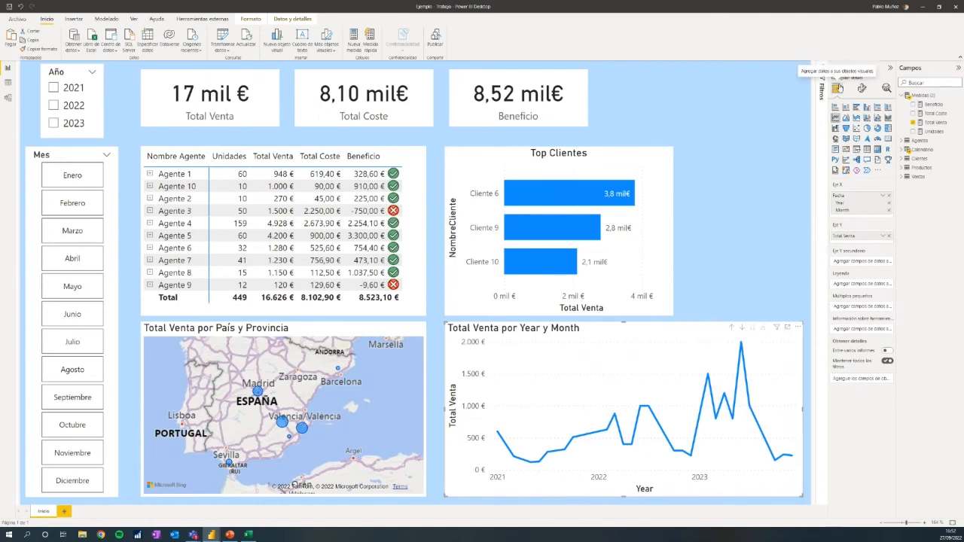
Step: Add a minimum line to the Total Venta line chart
click(862, 88)
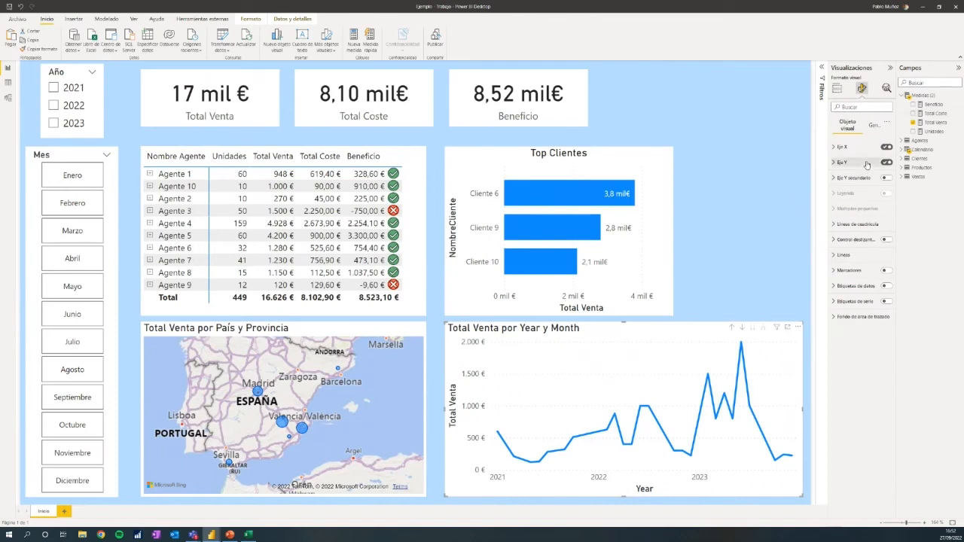
click(886, 89)
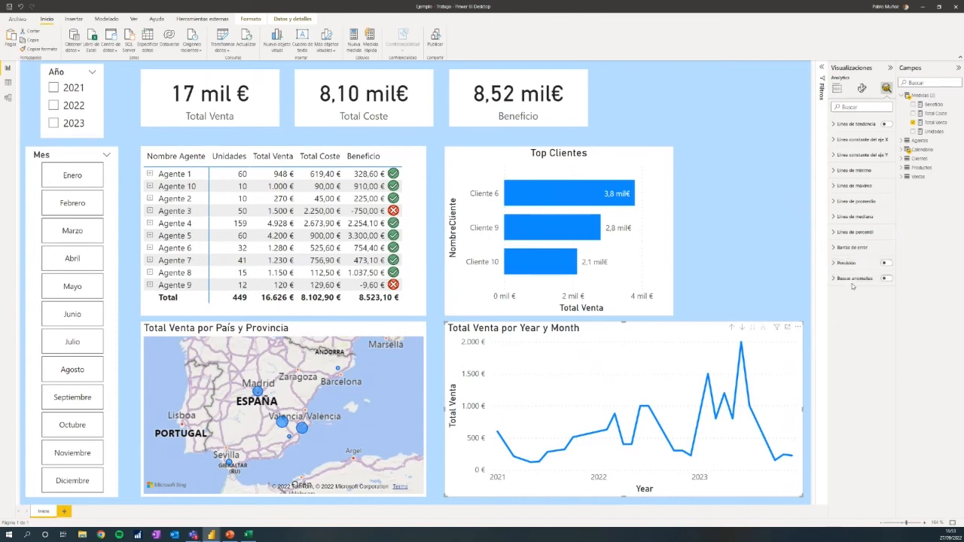
click(833, 171)
click(853, 194)
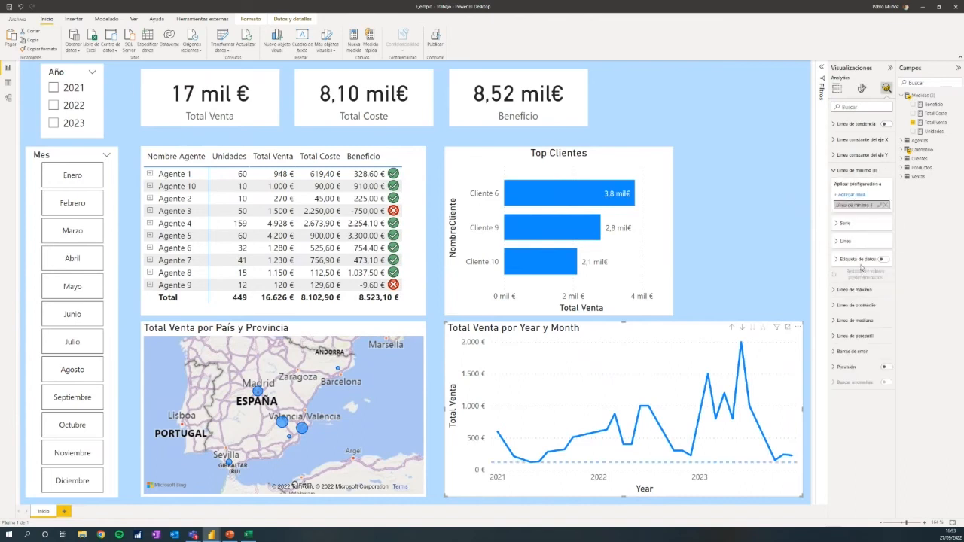
click(835, 171)
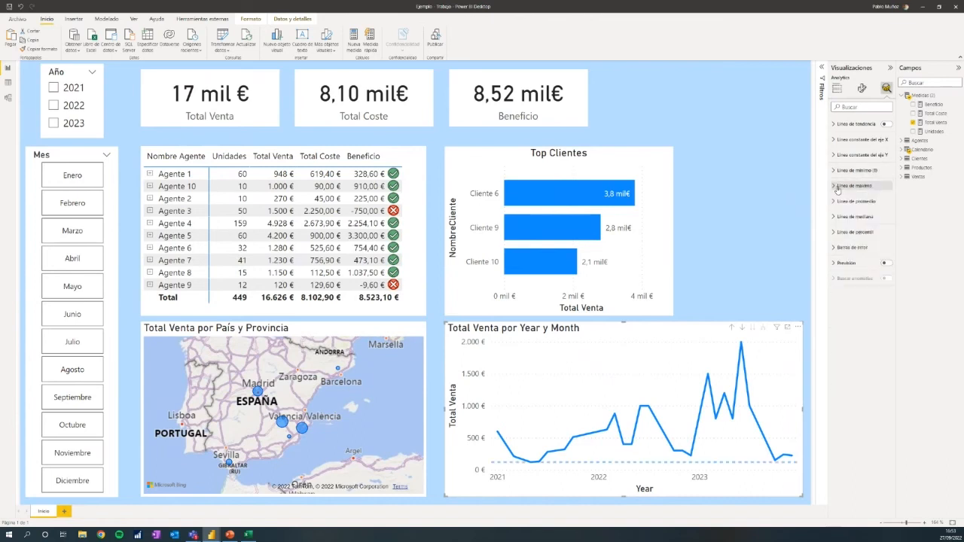
Step: Add a maximum line and an average line to the Total Venta line chart
click(836, 185)
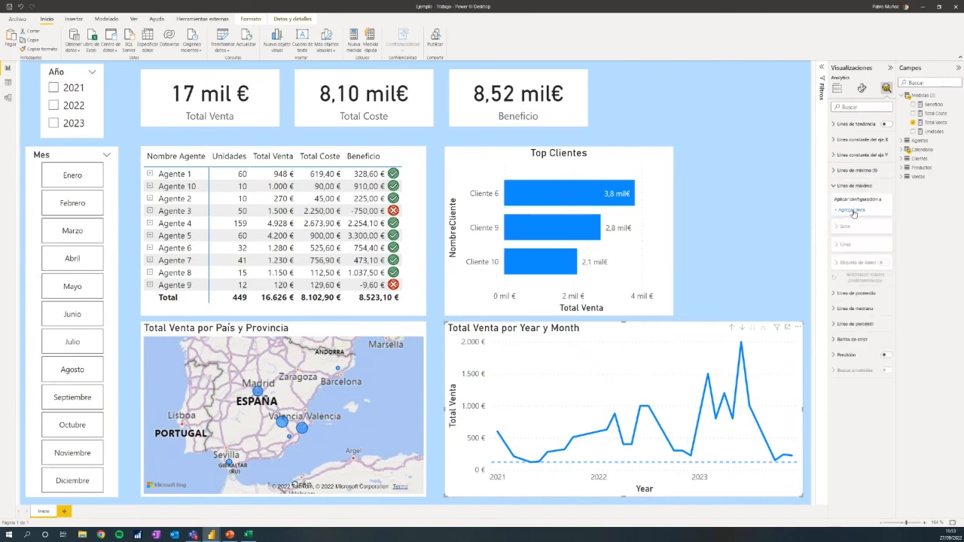
click(854, 211)
click(837, 185)
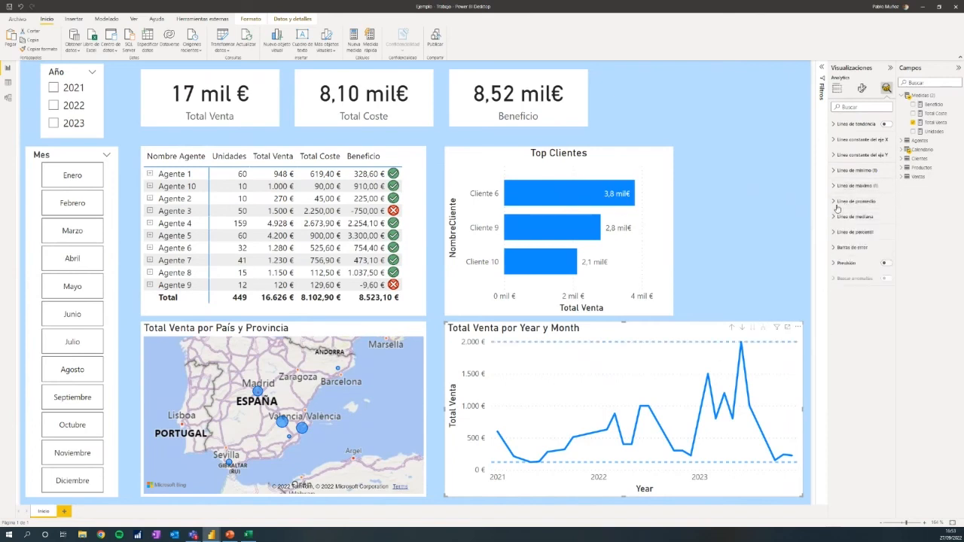
click(836, 201)
click(851, 226)
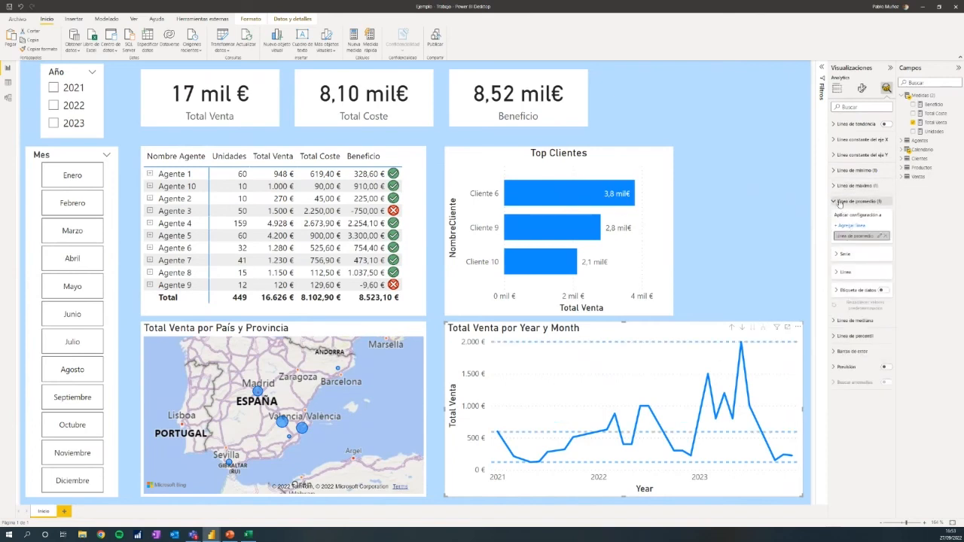
click(840, 202)
Step: Color the line chart's minimum line with the red theme color
click(835, 172)
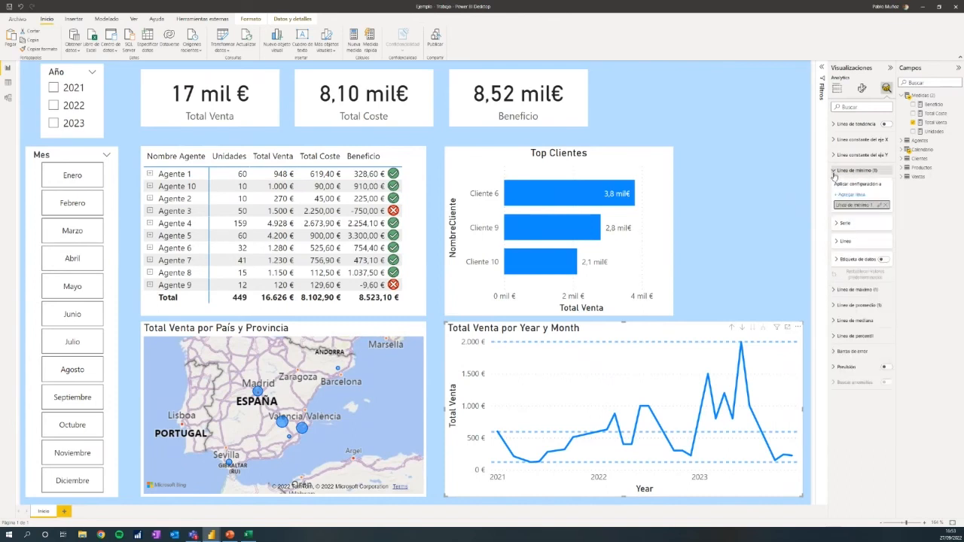
click(843, 242)
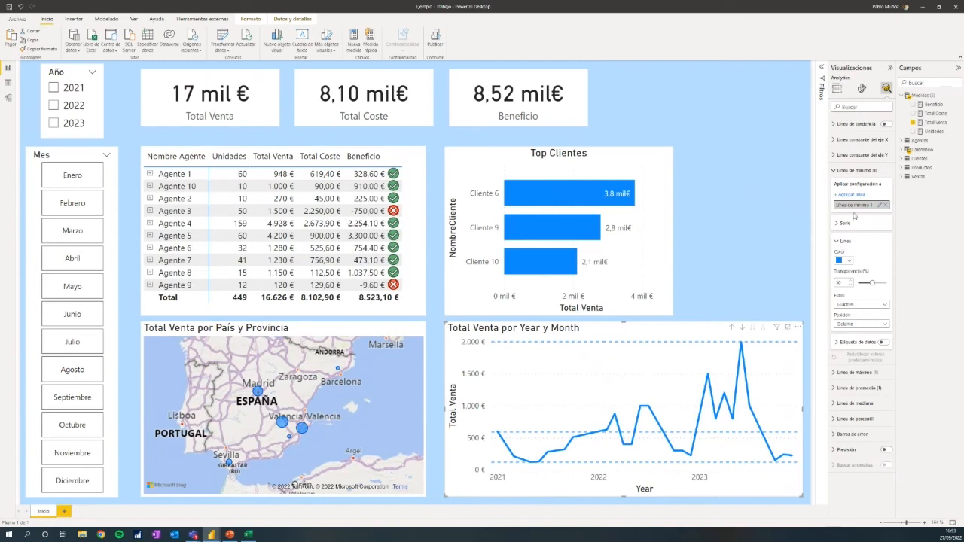
click(848, 260)
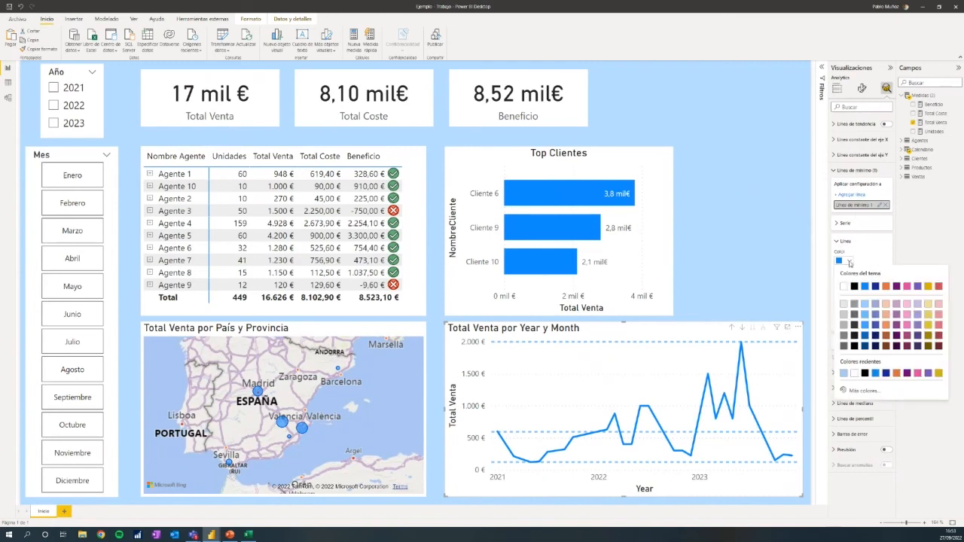
click(939, 286)
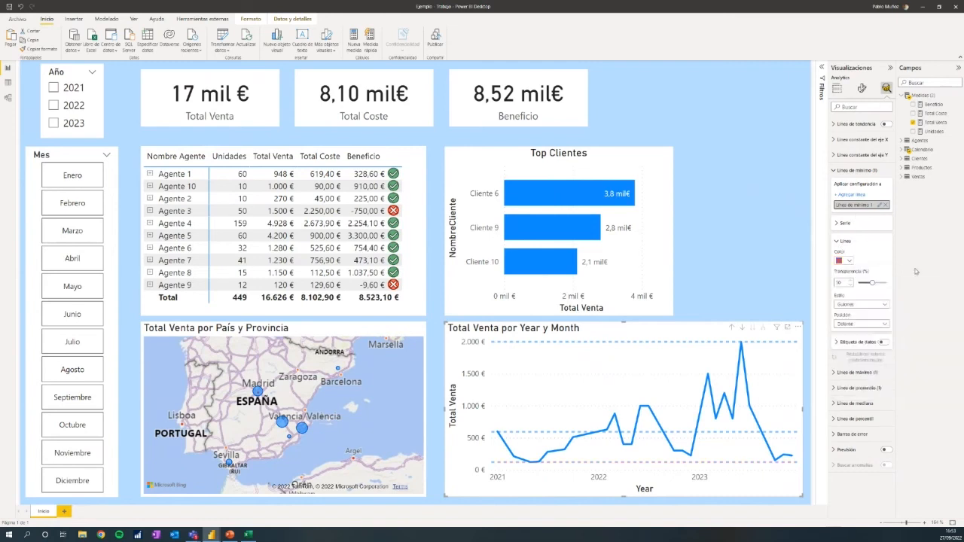
click(836, 242)
click(838, 171)
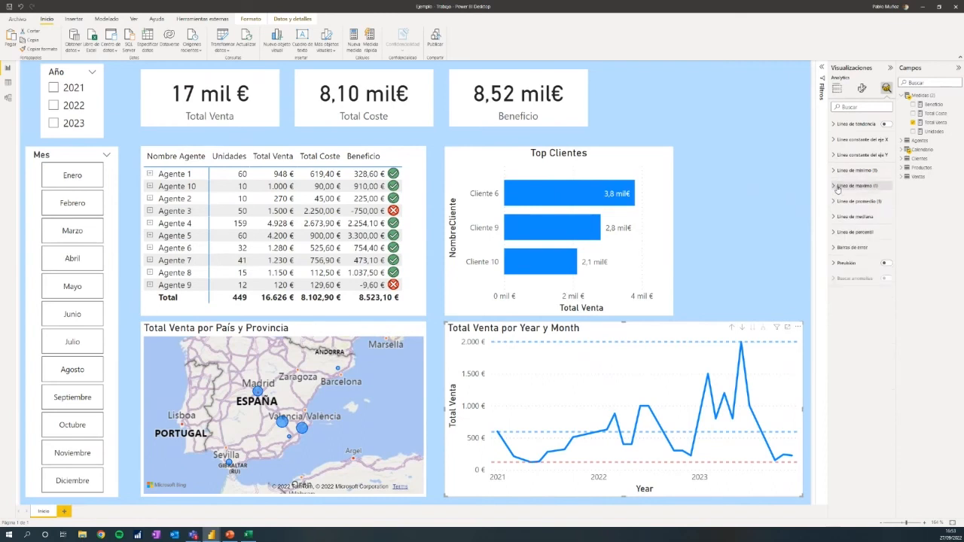
Step: Color the line chart's maximum line with the custom green #10FF1C
click(838, 186)
click(845, 257)
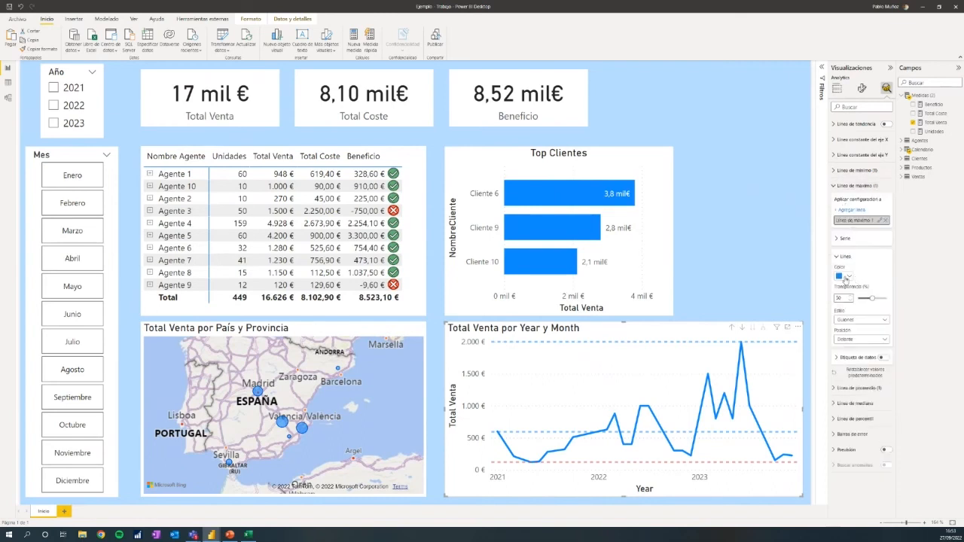
click(845, 277)
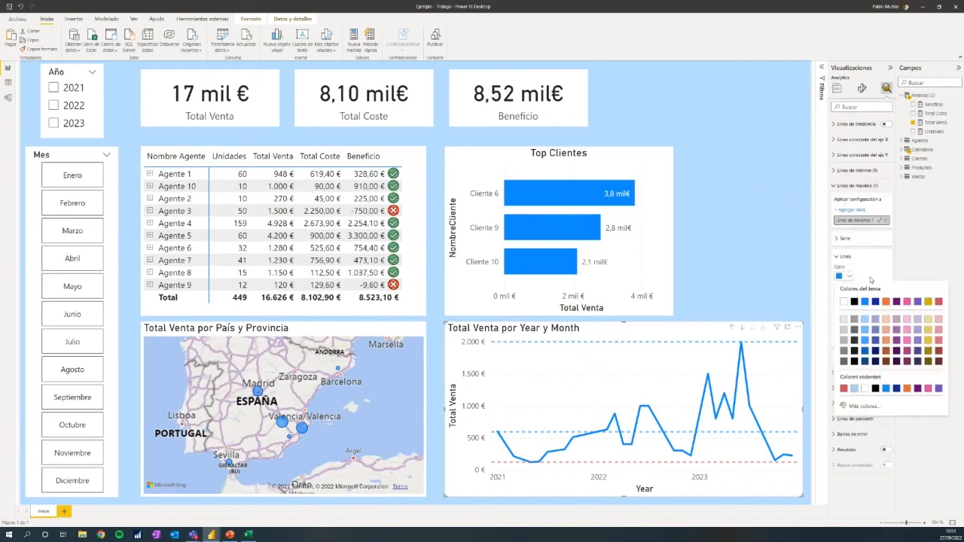
click(865, 409)
click(875, 379)
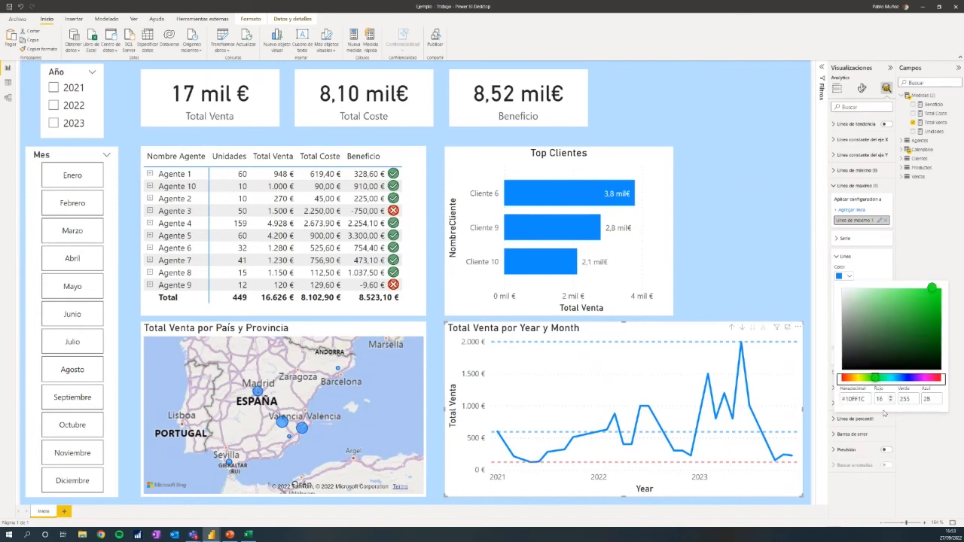
click(925, 259)
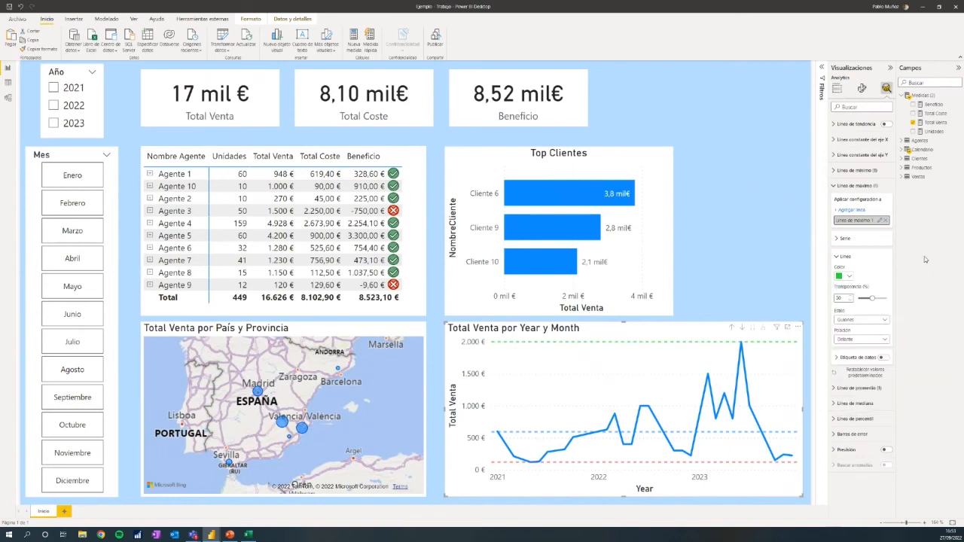
click(836, 257)
click(751, 224)
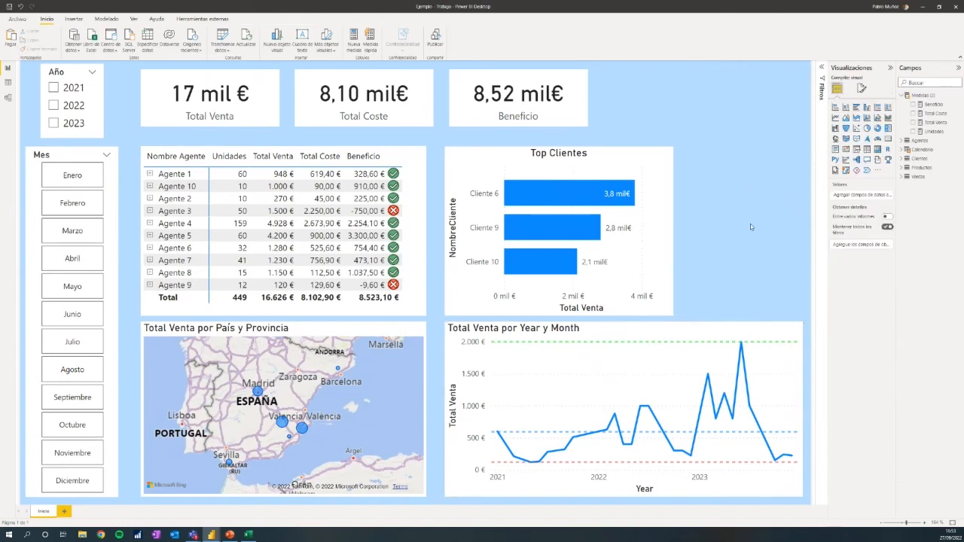
Step: Widen the Top Clientes bar chart to match the width of the line chart below it
click(577, 160)
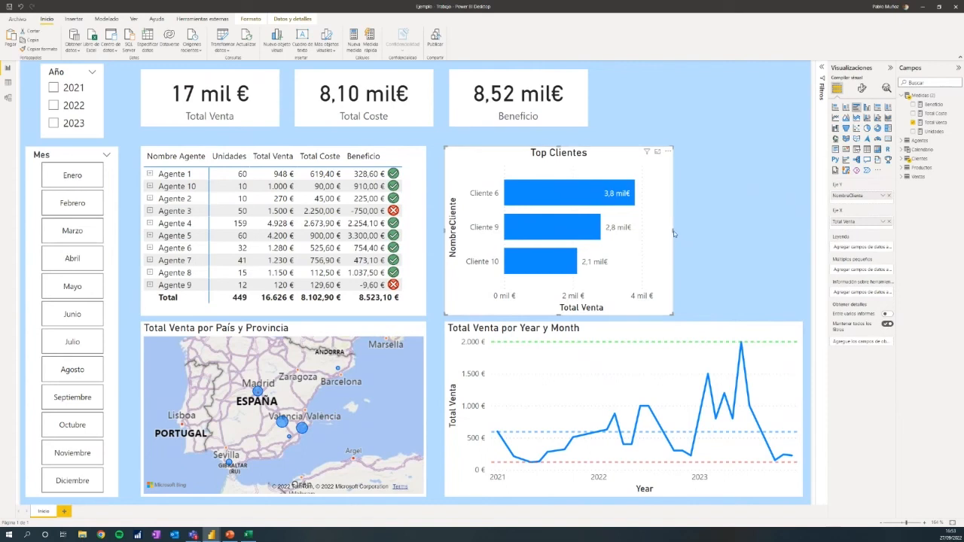
drag(672, 230, 800, 246)
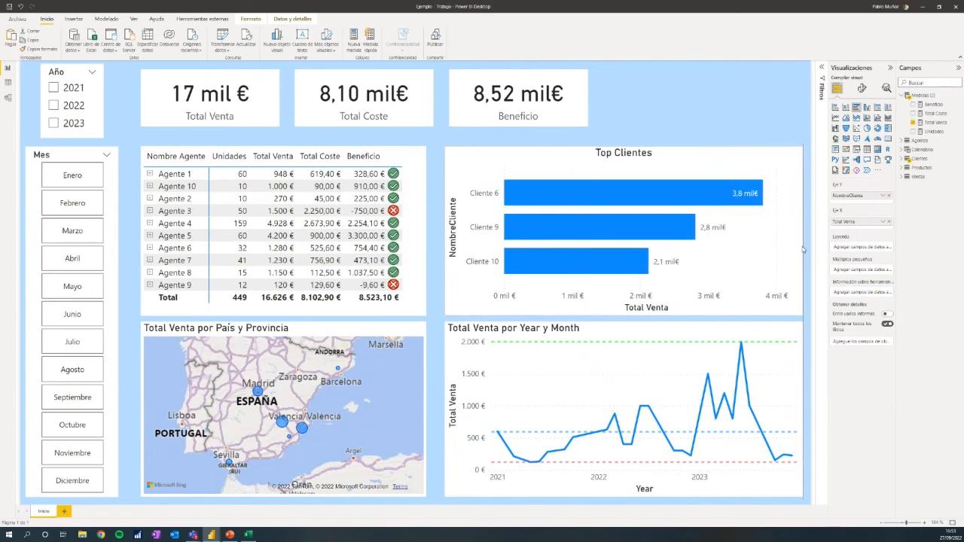
click(691, 132)
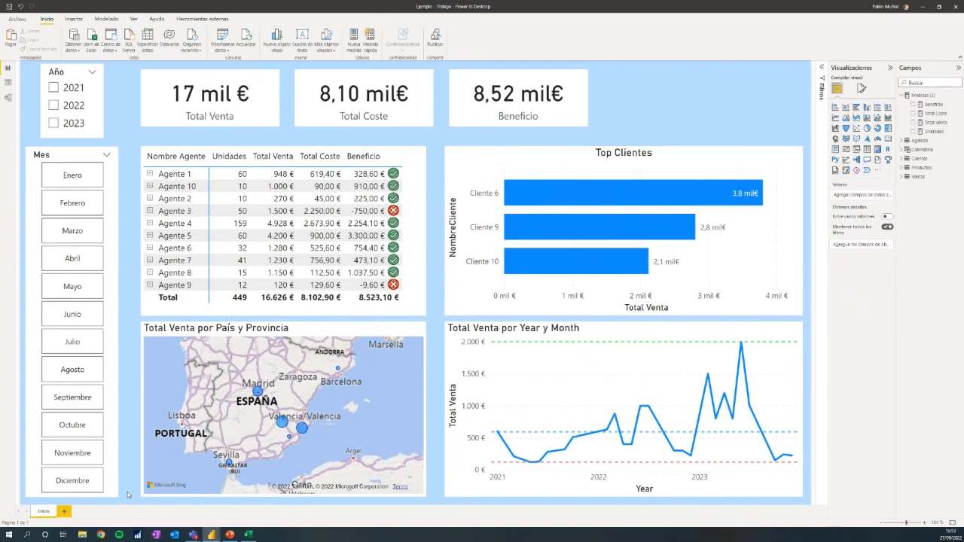
Step: Switch to Google Chrome and place the cursor in the address bar of a new tab
click(101, 535)
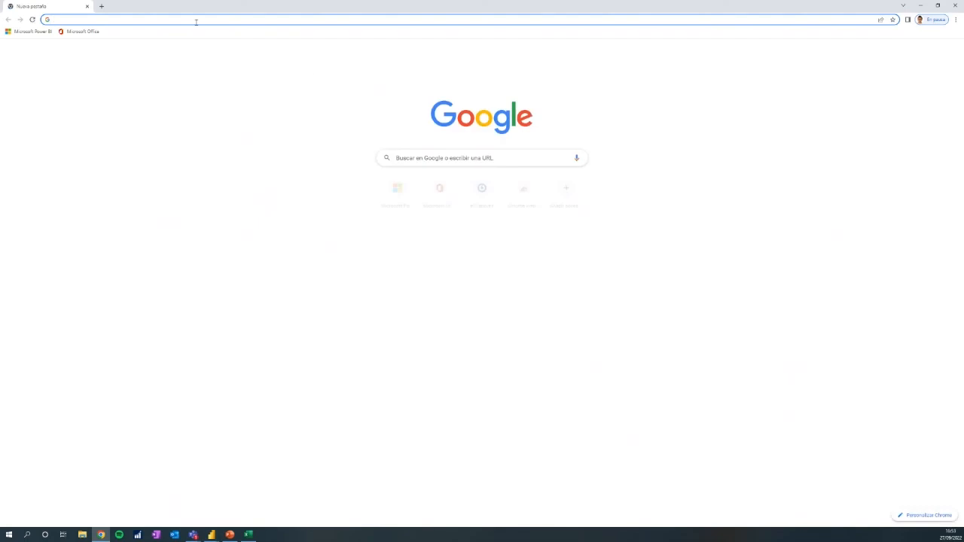
click(180, 18)
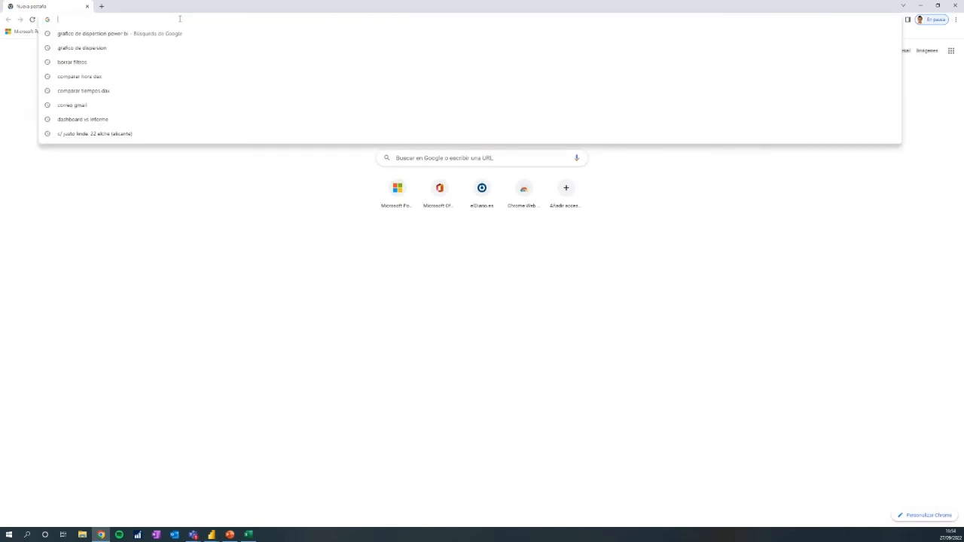
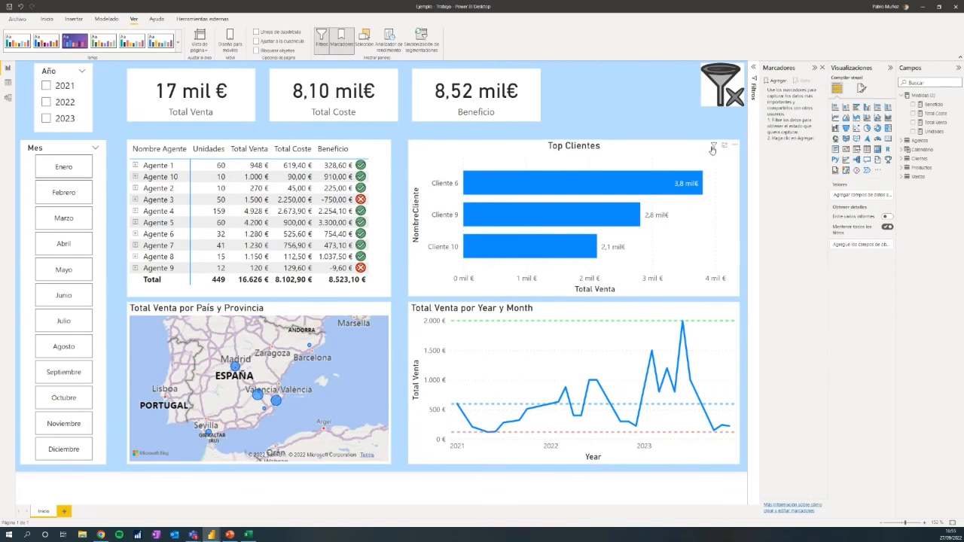
Step: Add a bookmark of the current unfiltered page and rename it Inicio
mouse_move(715, 149)
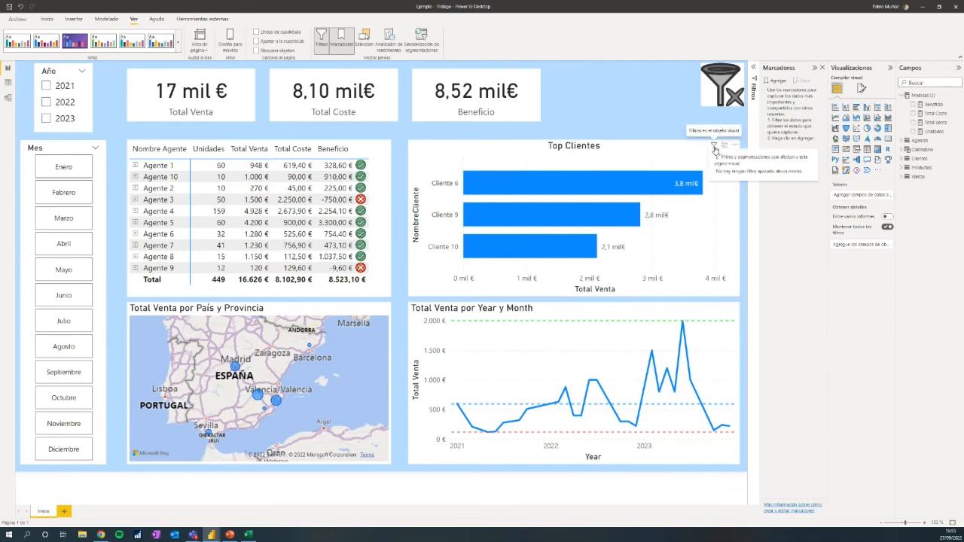
click(777, 82)
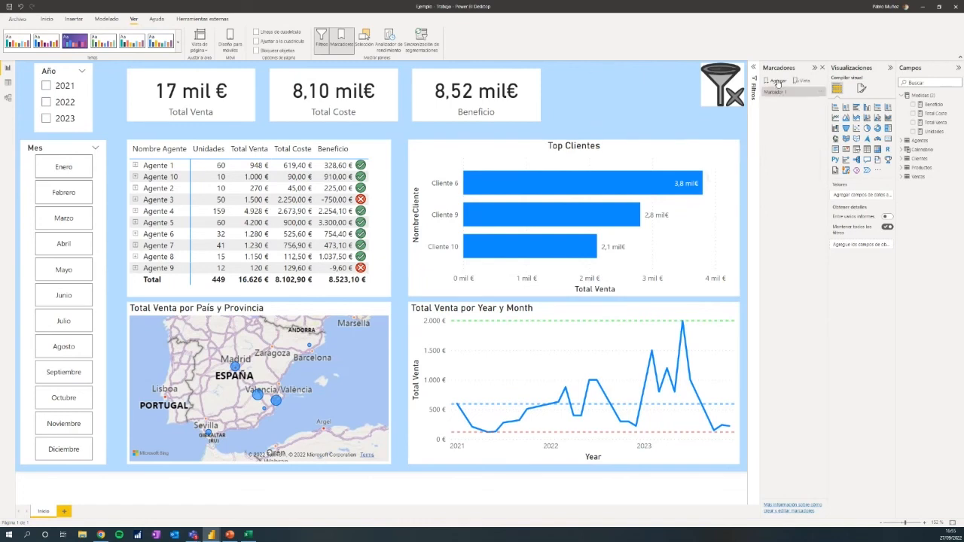
click(821, 92)
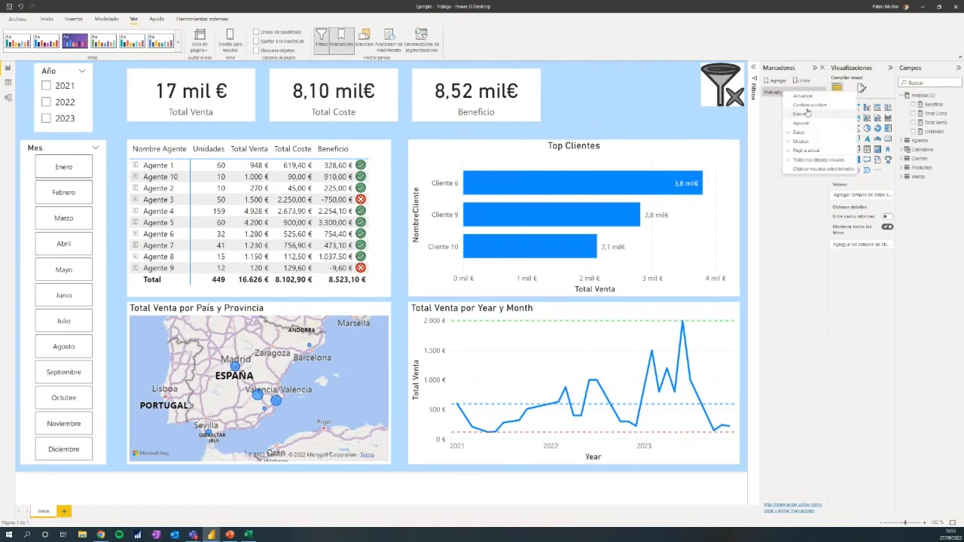
click(813, 110)
key(BackSpace)
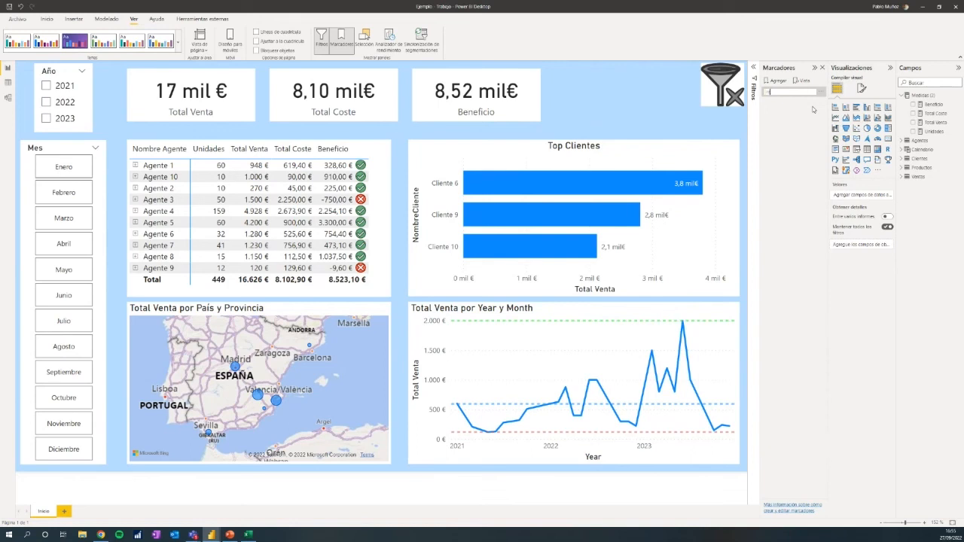
text(Inicio)
key(Return)
Step: Turn on the funnel image's action, with Marcador as its type and Inicio as the target bookmark
click(727, 85)
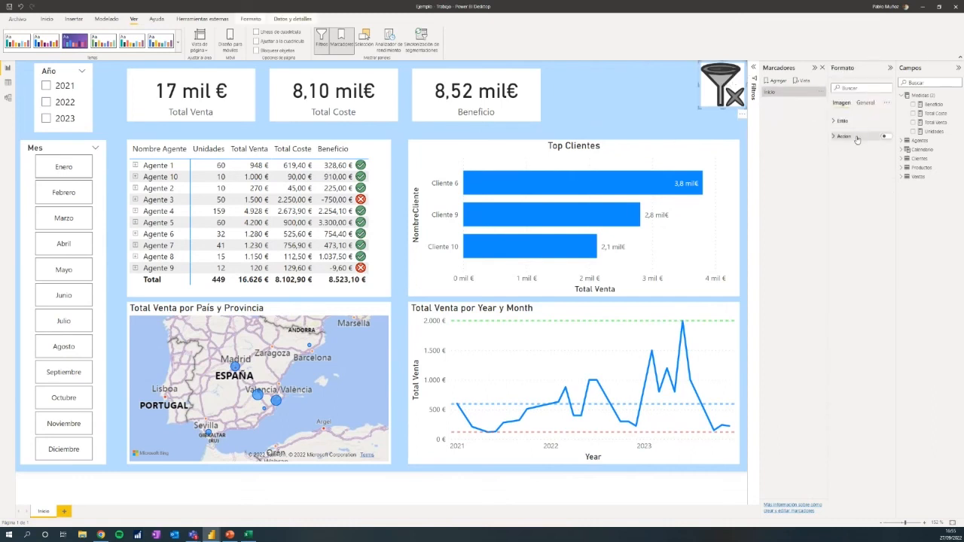
click(887, 136)
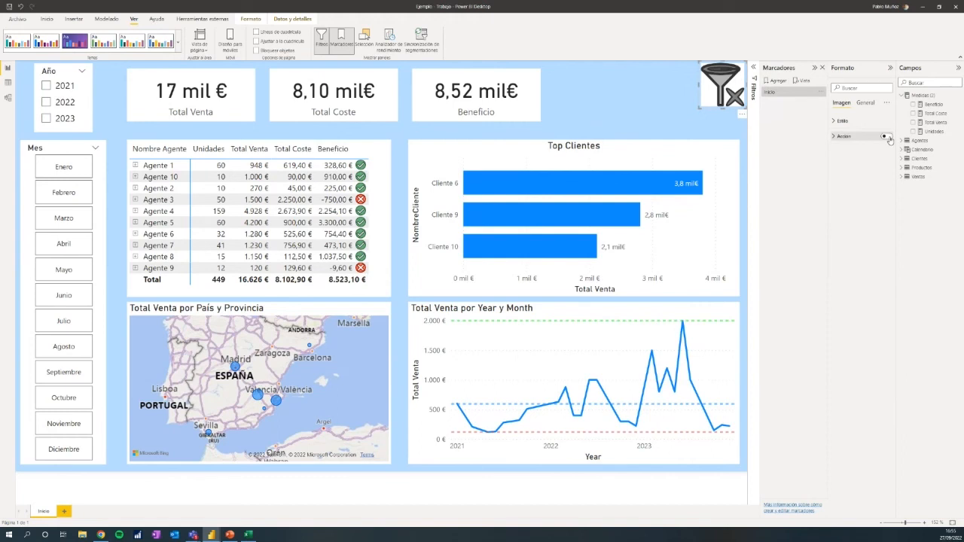
click(843, 137)
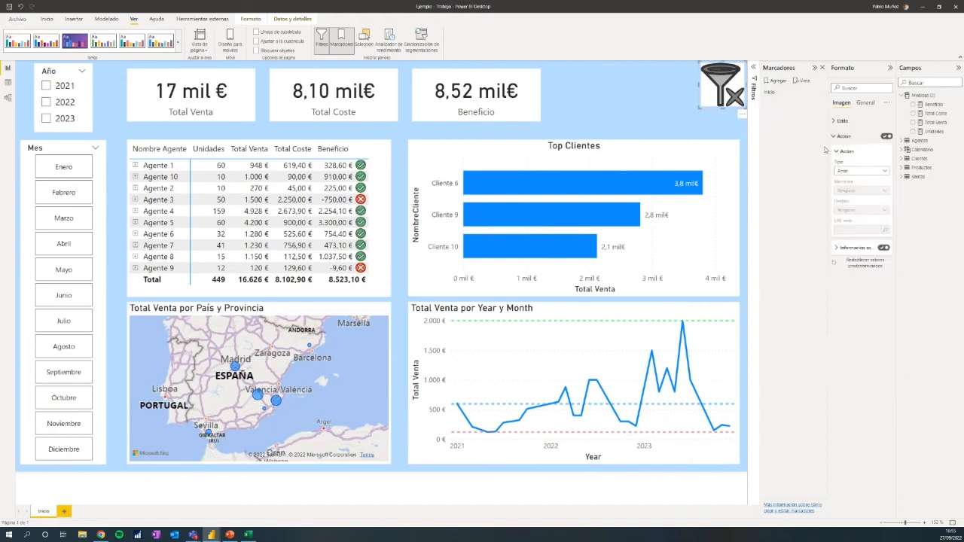
click(856, 170)
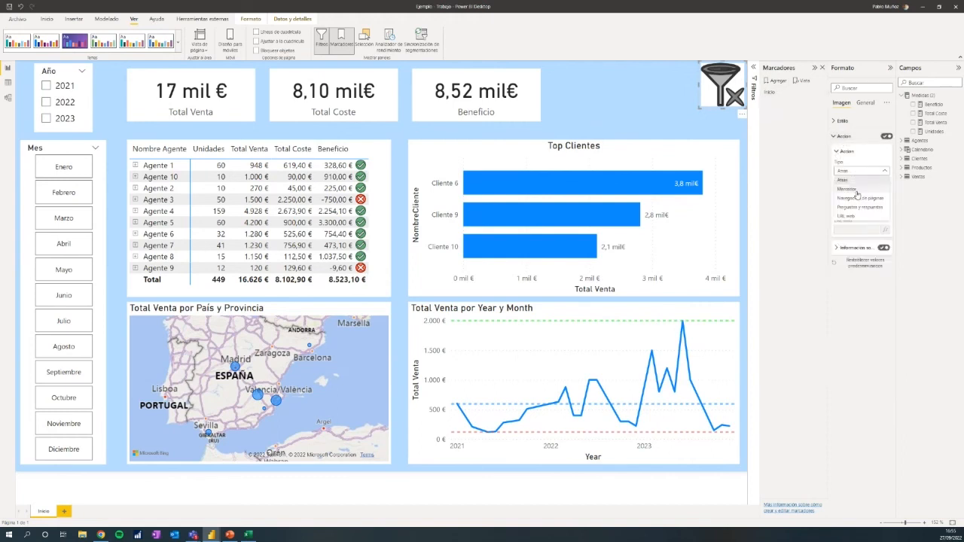
click(856, 189)
click(877, 193)
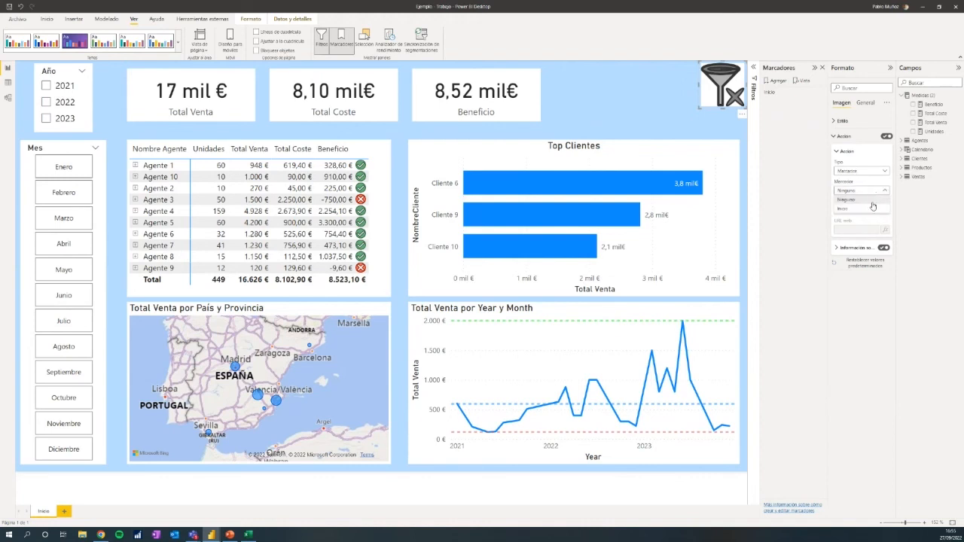
click(866, 210)
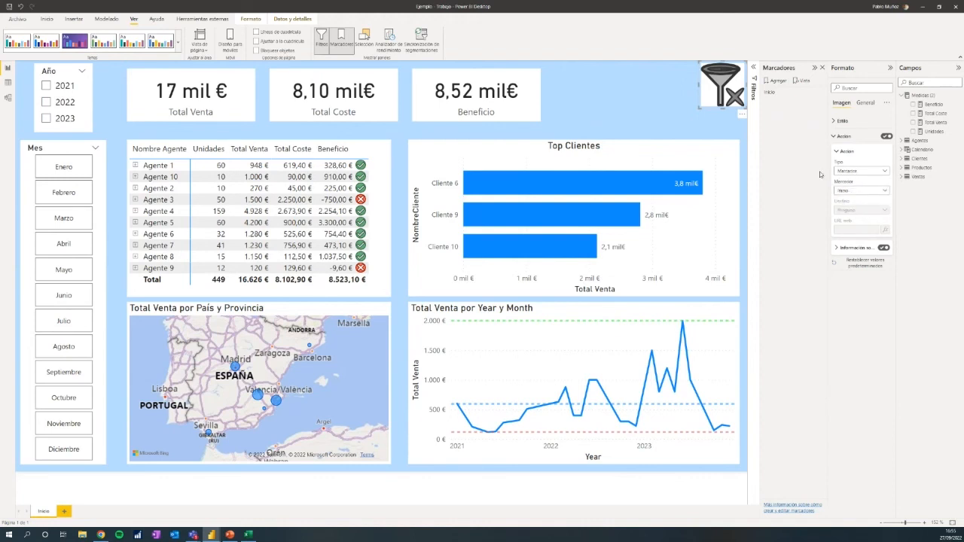
Step: Test the funnel image by filtering the page to 2022 and Febrero and running its action, and close the bookmarks pane
click(654, 118)
click(47, 105)
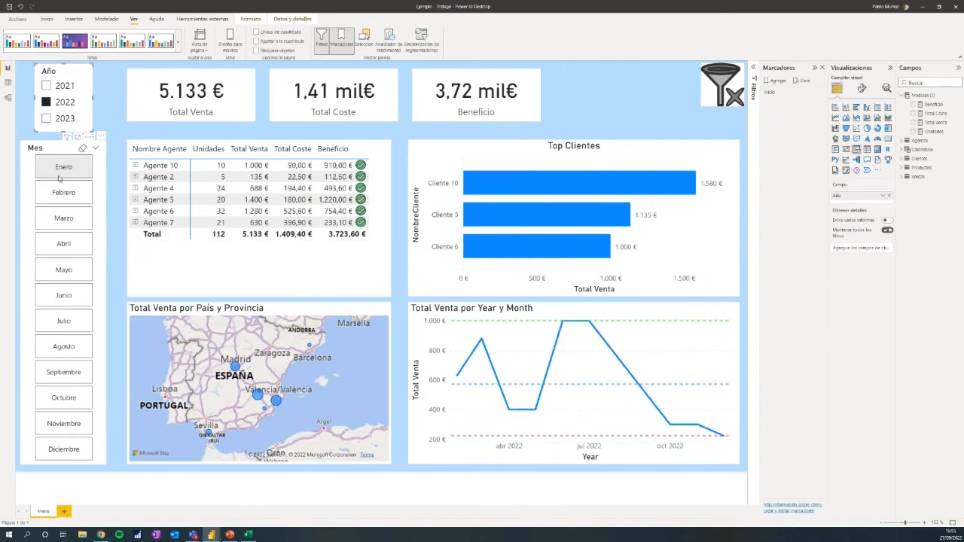
click(63, 194)
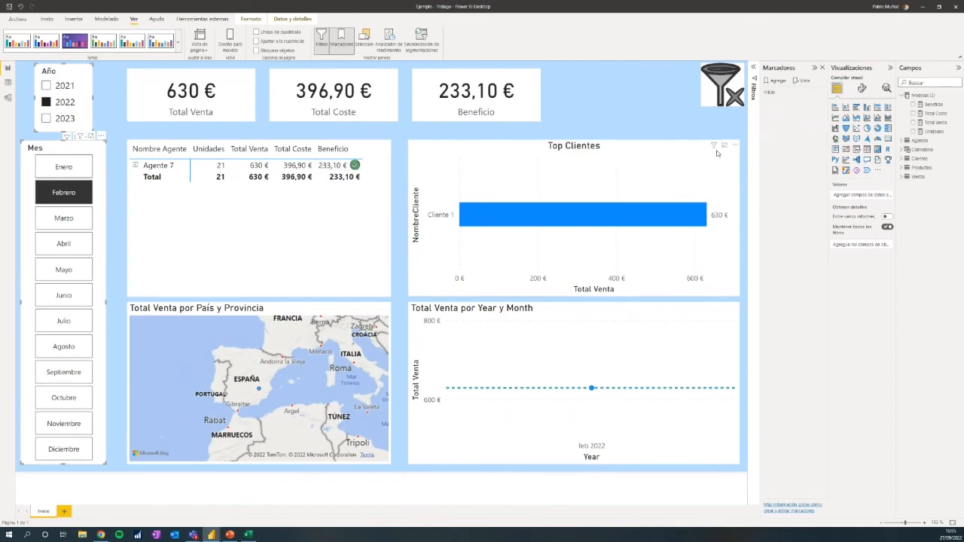
mouse_move(714, 146)
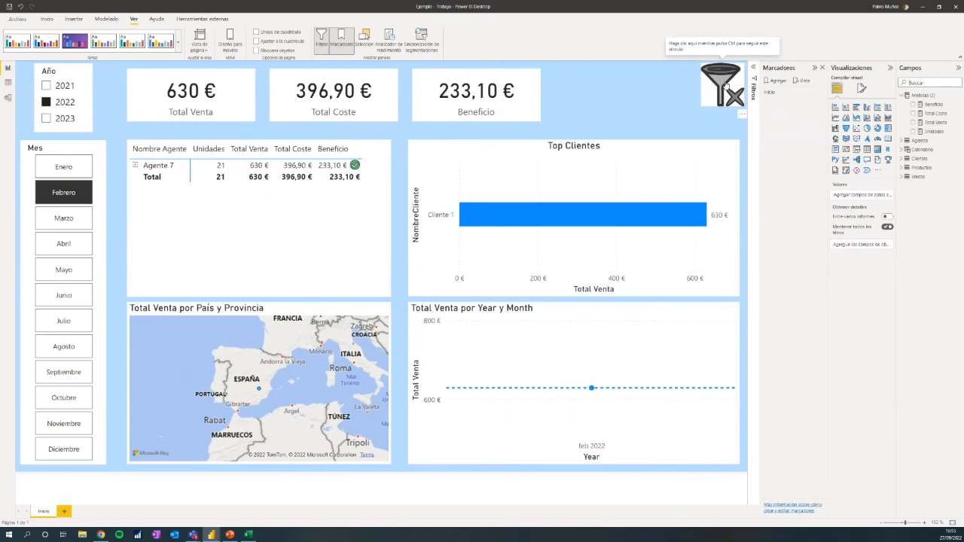
ctrl+click(726, 86)
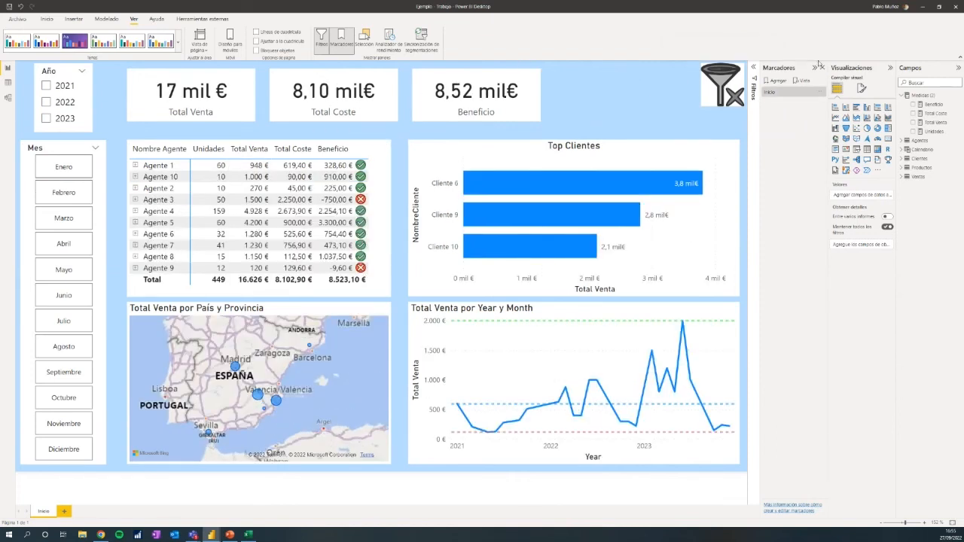
click(822, 68)
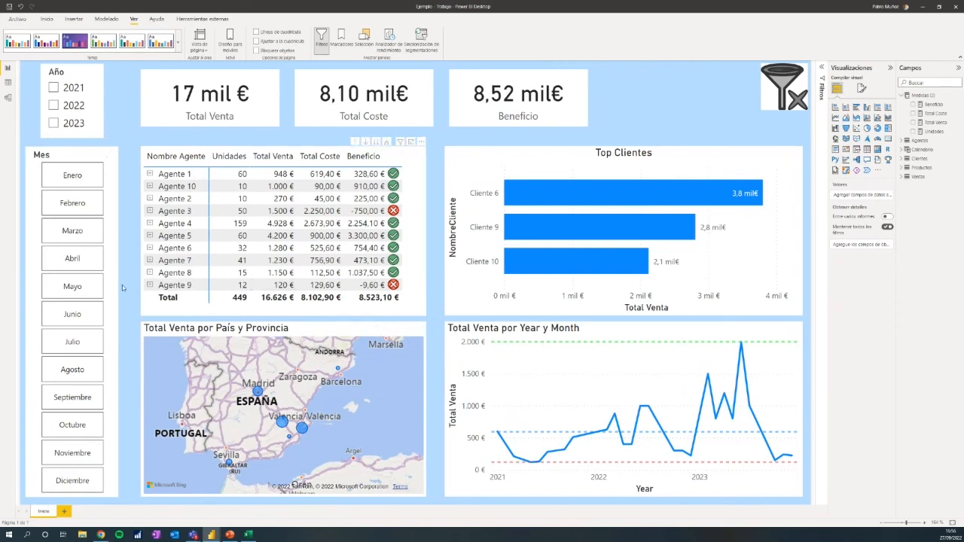
Step: Duplicate the Inicio page and delete the matrix, map, bar chart and line chart from the copy
right_click(42, 512)
click(65, 495)
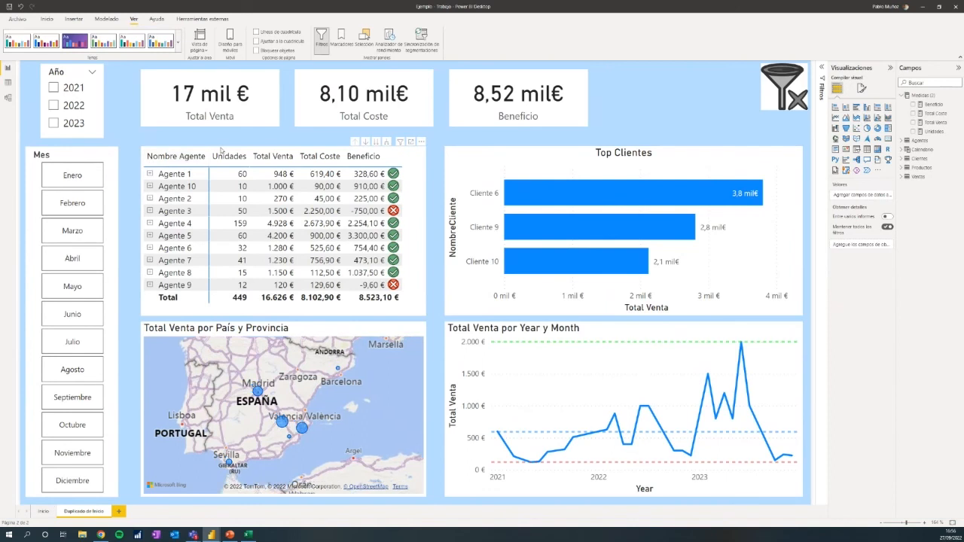
click(216, 151)
ctrl+click(329, 327)
ctrl+click(542, 151)
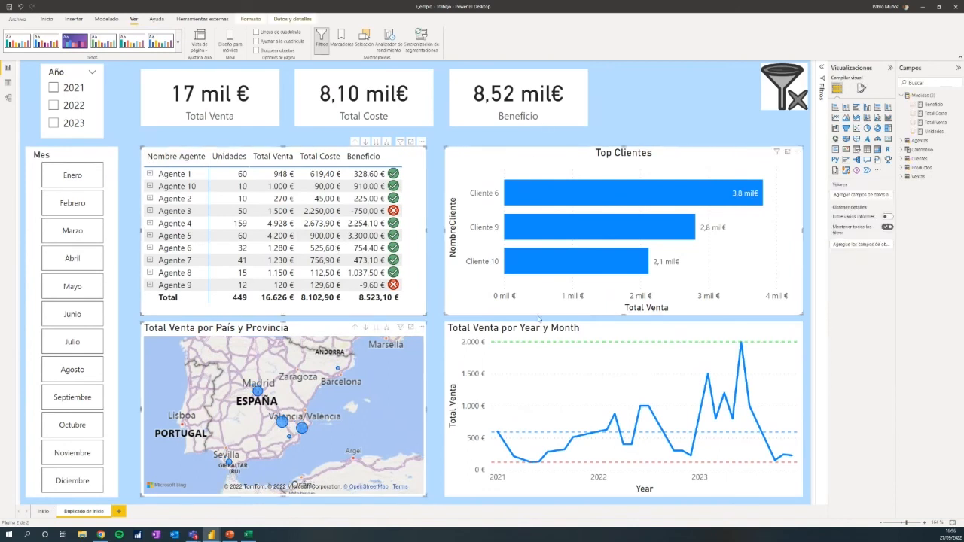
ctrl+click(522, 329)
key(Delete)
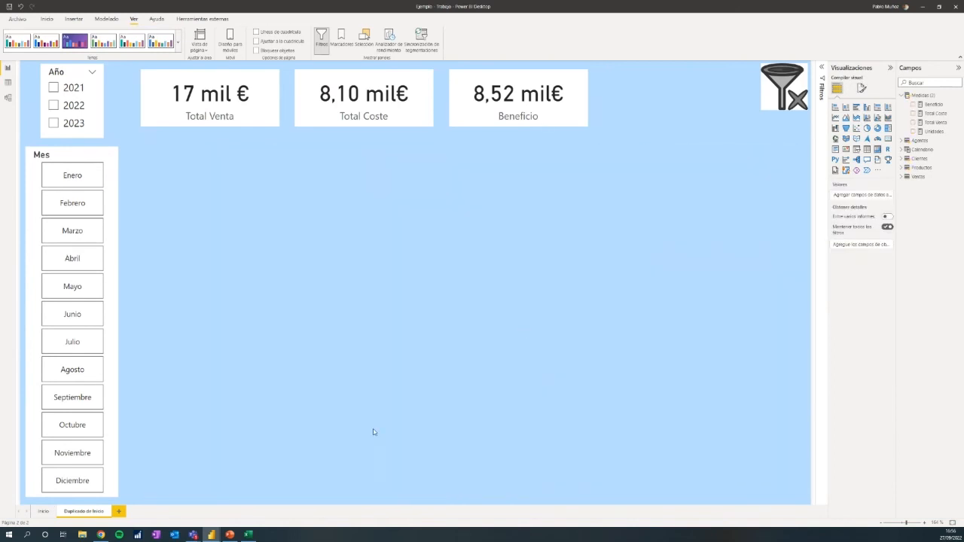
Step: Rename the duplicated page as Análisis de Clientes
double_click(93, 512)
text(Ag)
text(álisis de Clientes)
key(Return)
Step: Insert an empty matrix visual beside the Mes slicer, sized across the page width with a free band left below the cards
click(47, 19)
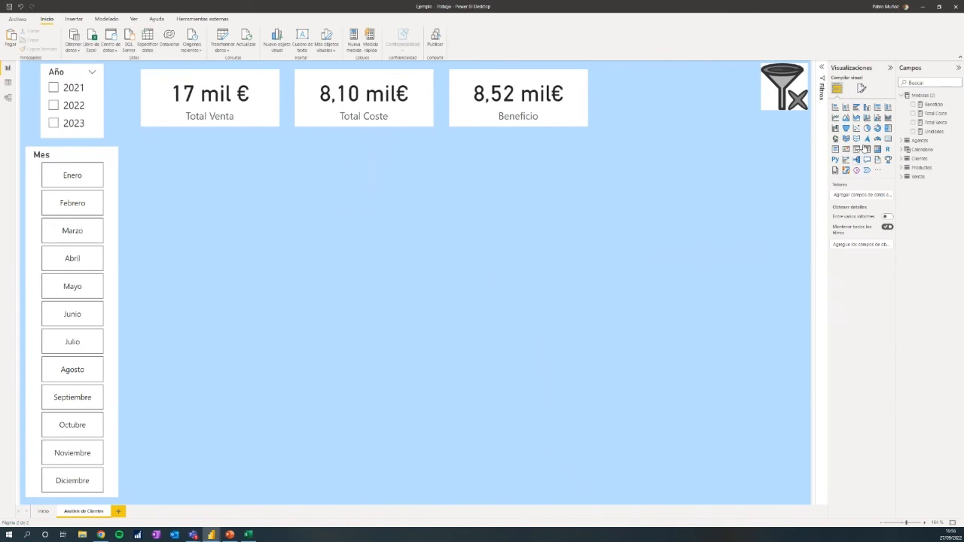
click(867, 149)
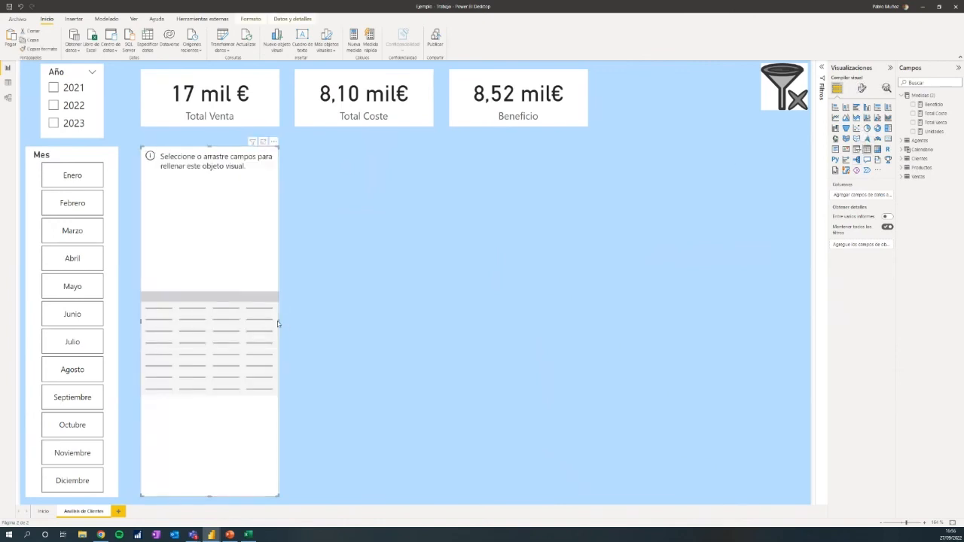
drag(278, 321, 783, 345)
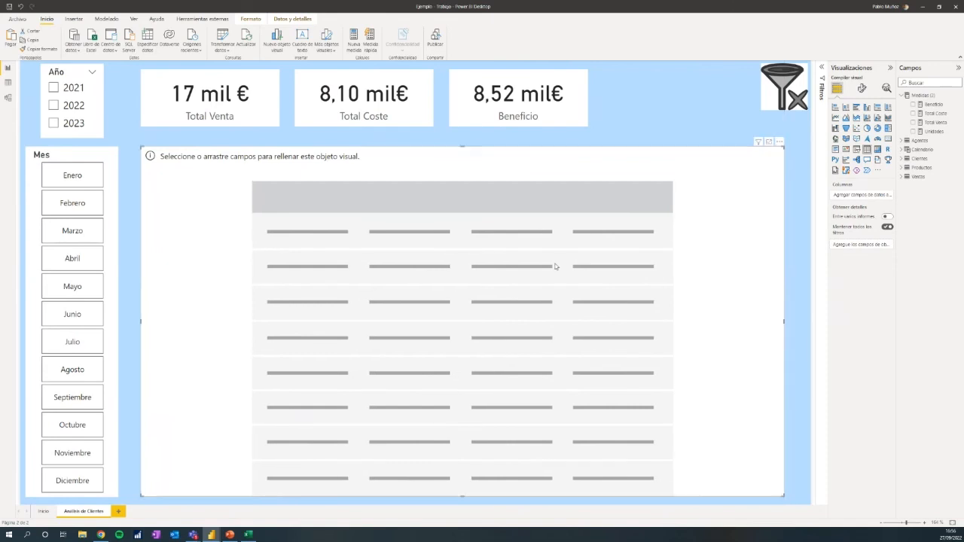
drag(464, 147, 456, 245)
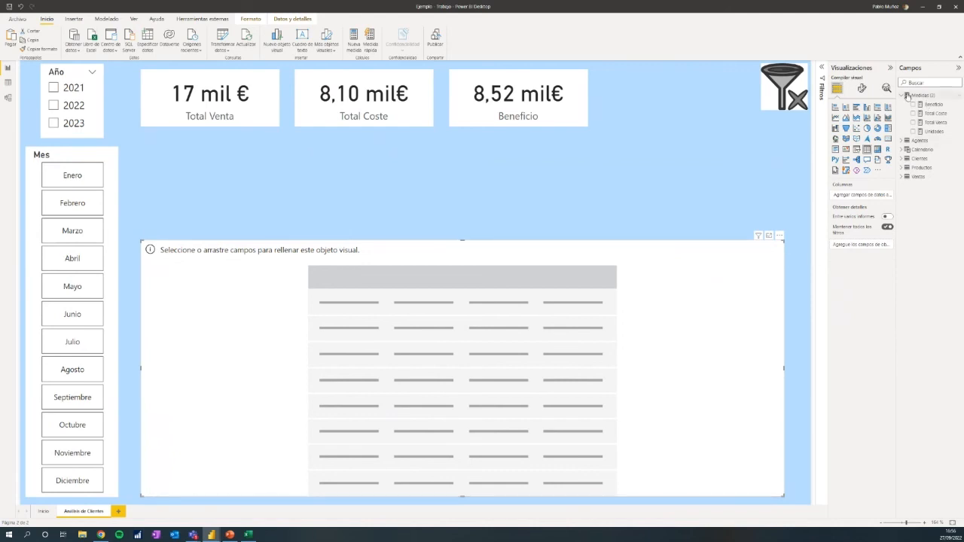
click(902, 95)
click(877, 149)
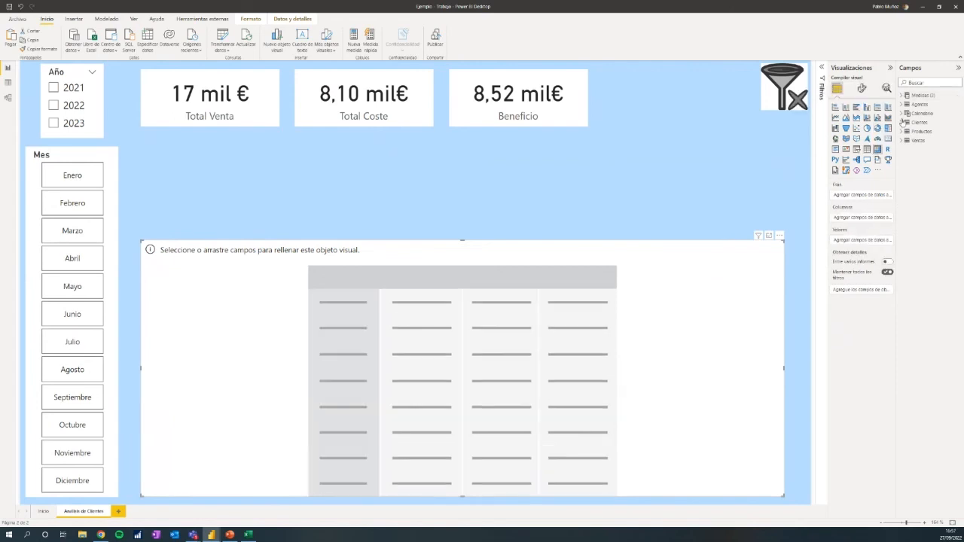
Step: Add NombreCliente from Clientes and NombreProducto from Productos as the matrix's row levels
click(902, 124)
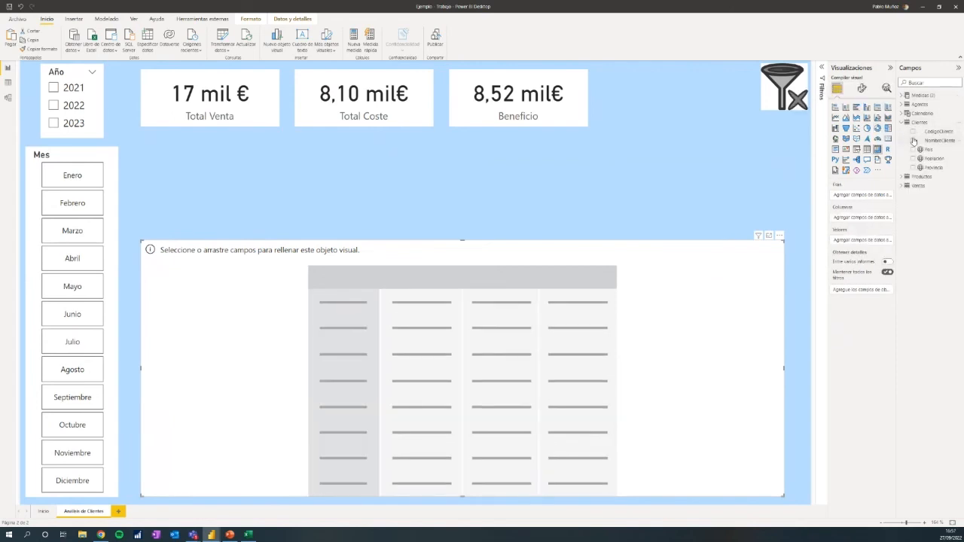
click(914, 140)
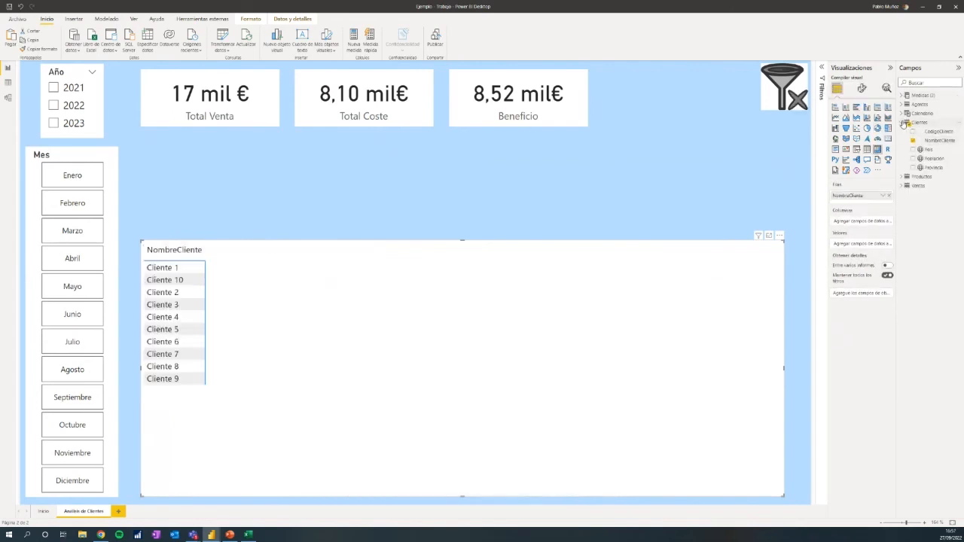
click(904, 124)
click(907, 132)
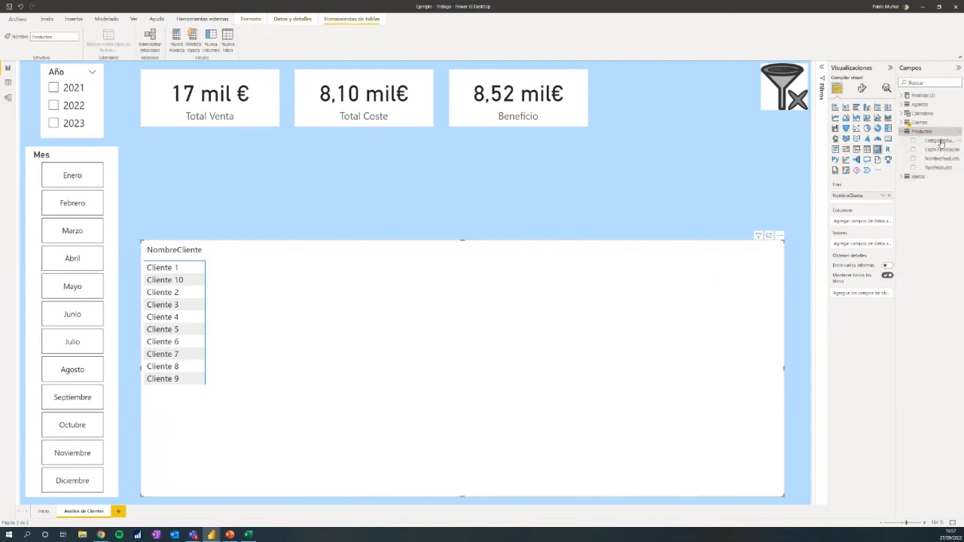
drag(943, 161, 873, 204)
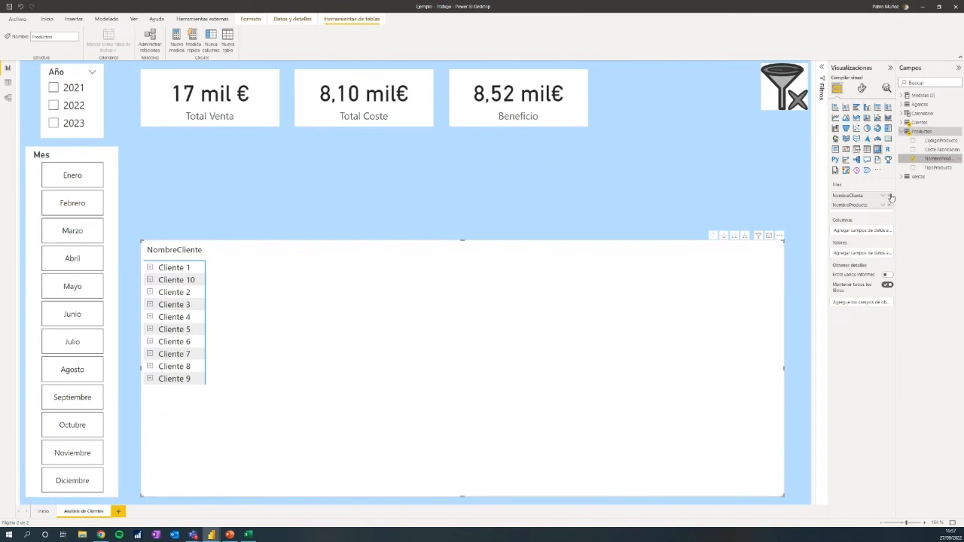
click(902, 132)
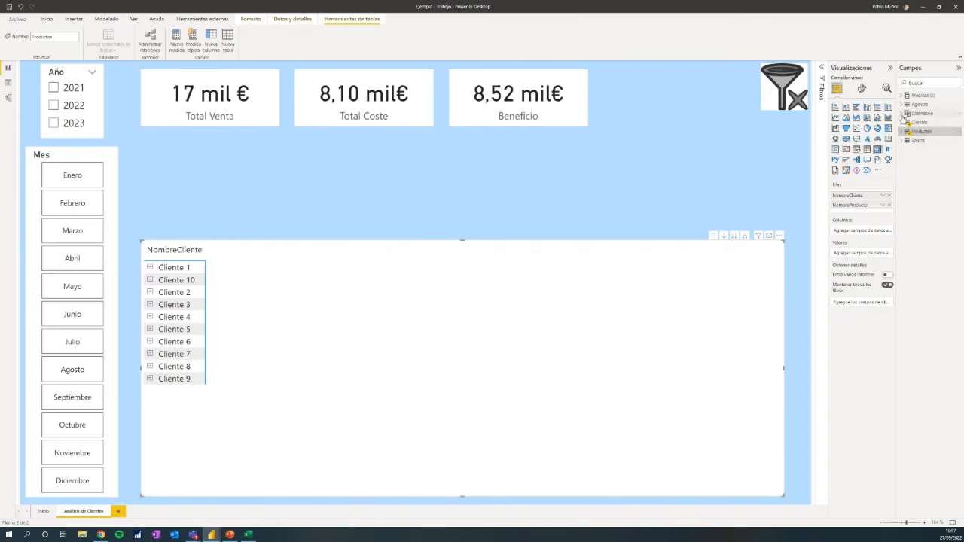
Step: Add Mes from Calendario as the matrix's columns and the Total Venta measure as its values
click(902, 114)
drag(930, 140, 866, 234)
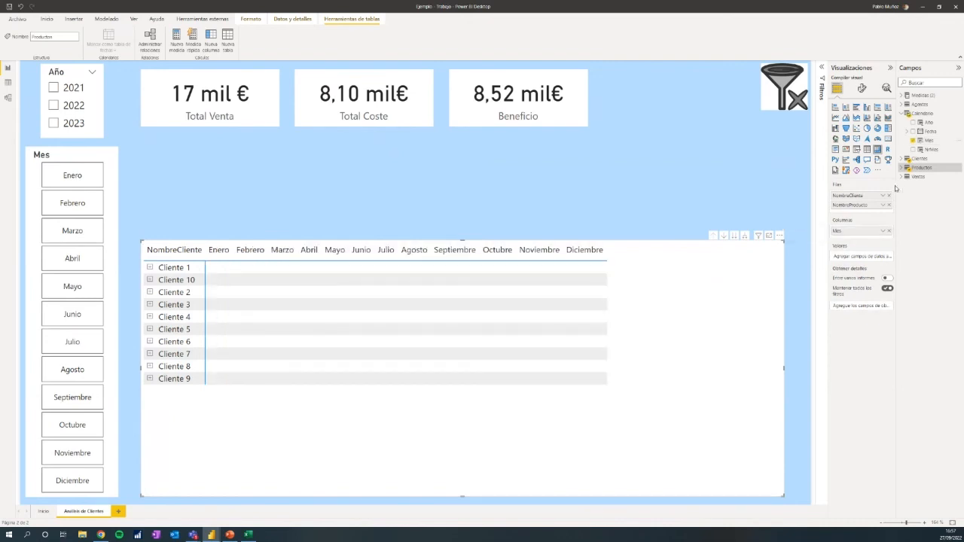
click(908, 113)
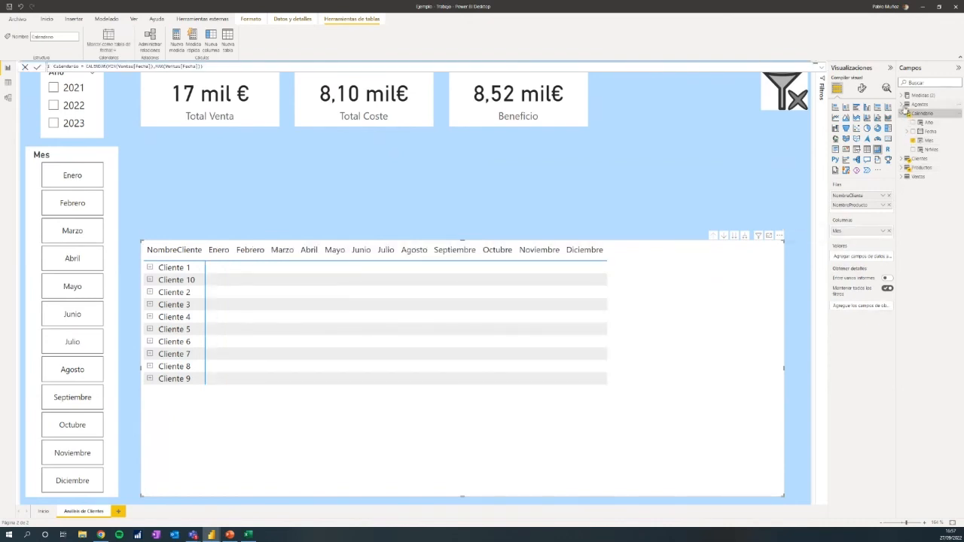
click(902, 113)
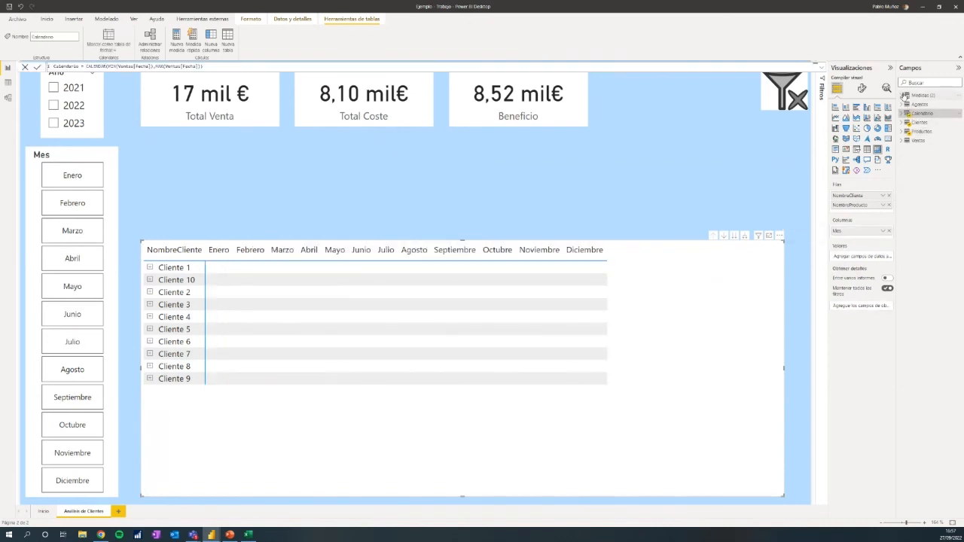
click(901, 95)
drag(935, 122, 878, 258)
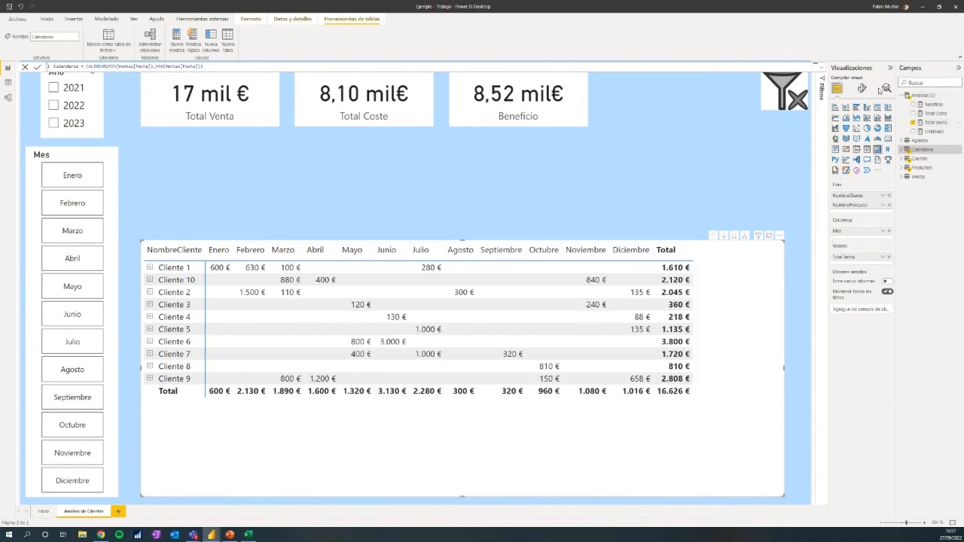
Step: Give the matrix the centered title "Importes por Cliente/Producto y Mes"
click(863, 89)
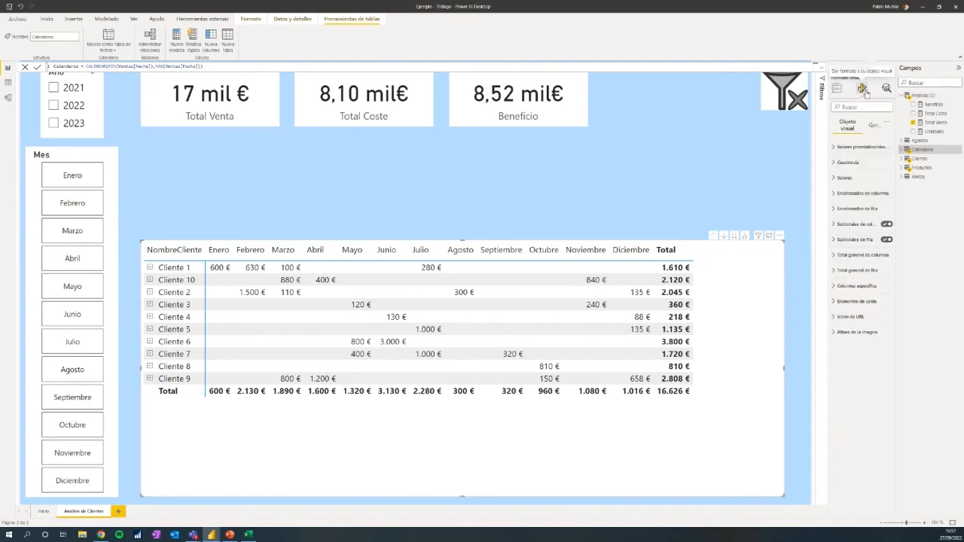
click(886, 162)
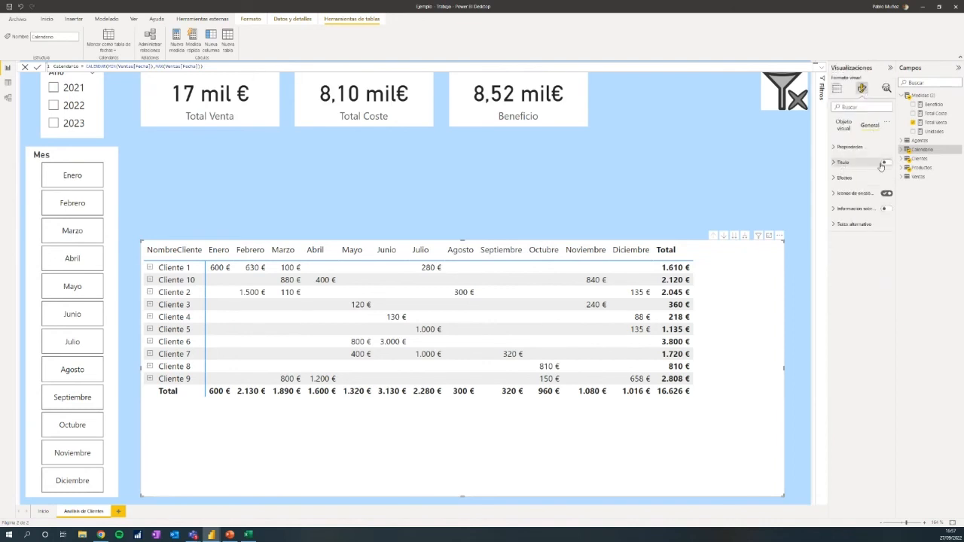
click(868, 163)
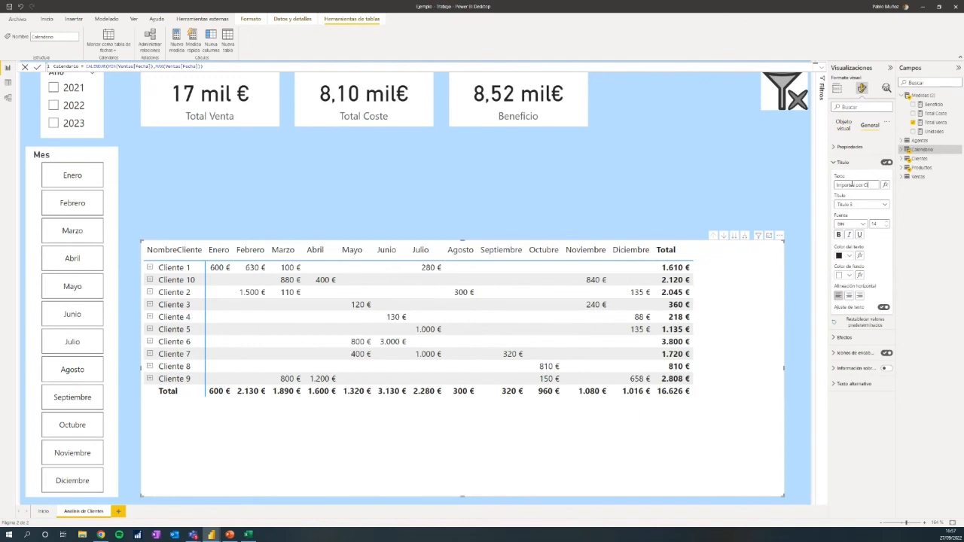
text(e/Pro)
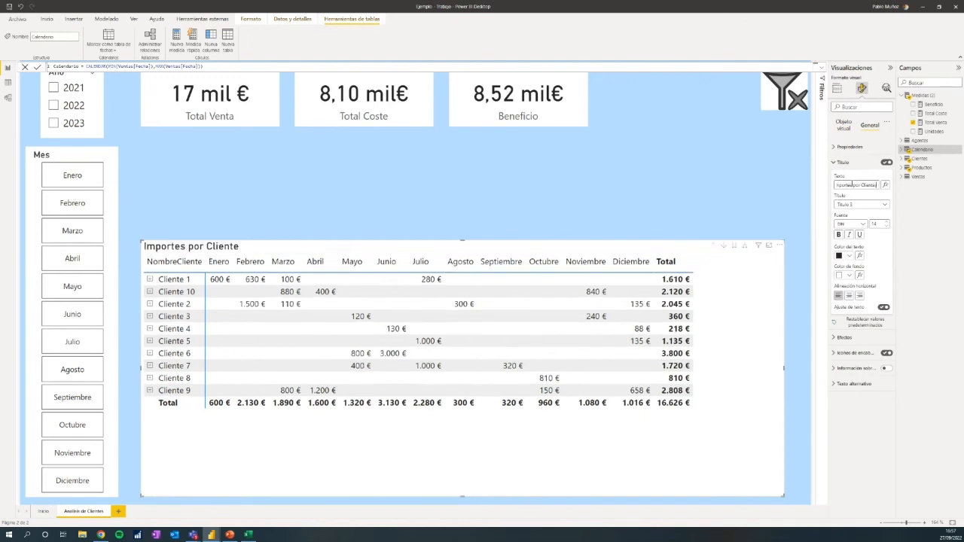
text(ducto y Mes)
click(434, 248)
click(849, 296)
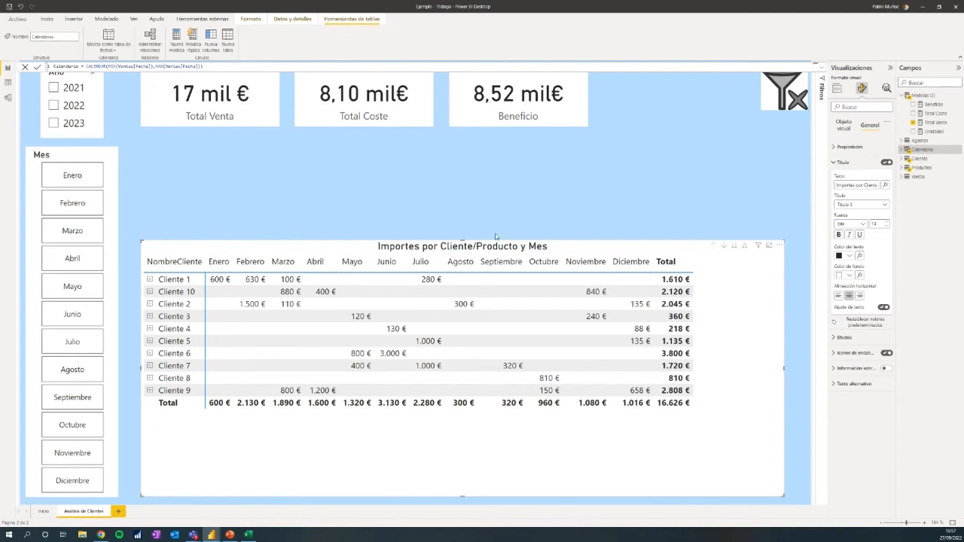
click(551, 170)
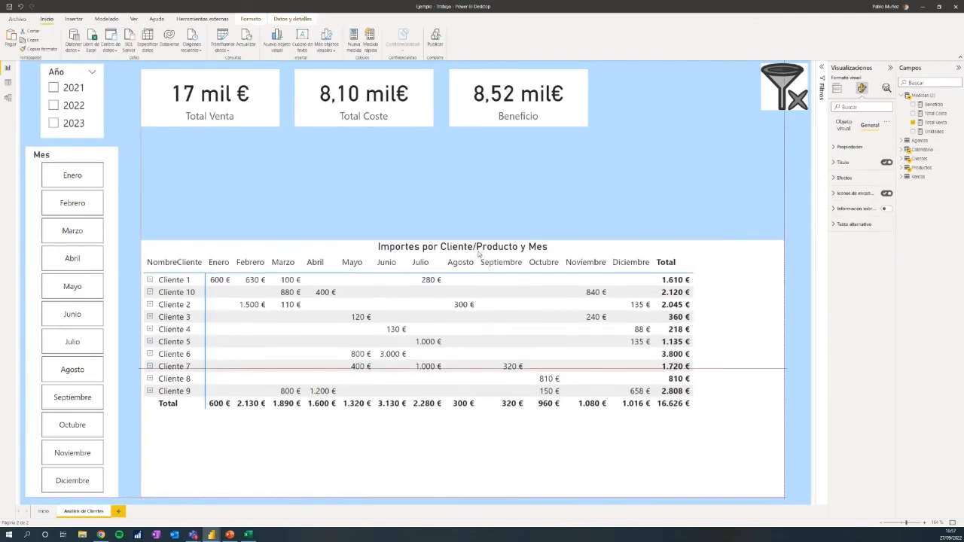
drag(478, 254, 479, 254)
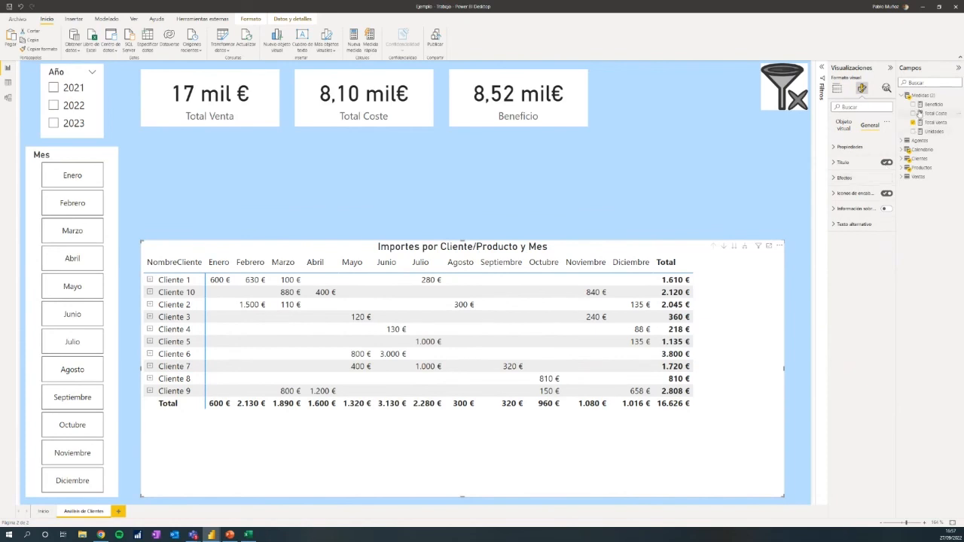
Step: Replace the Total Venta measure with Unidades in the values of the selected matrix copy
click(837, 88)
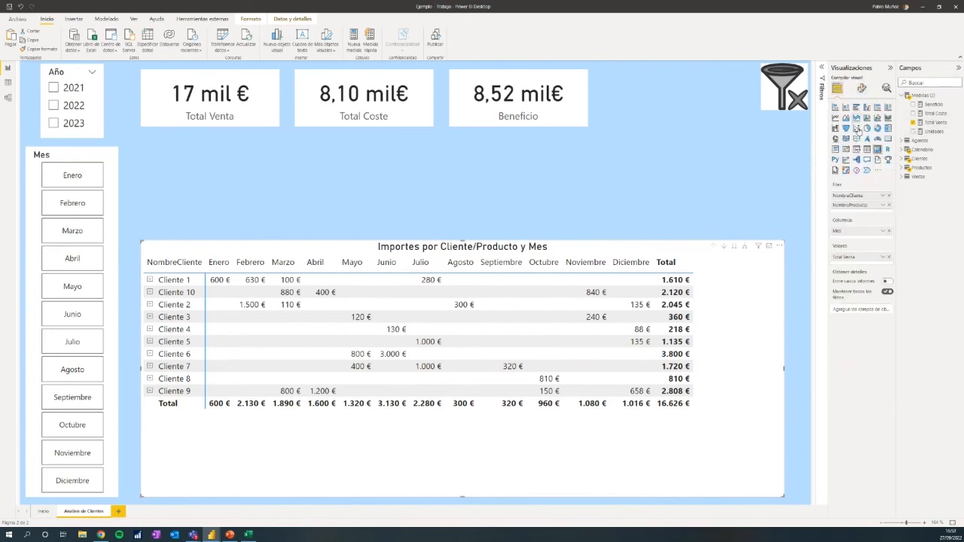
click(889, 257)
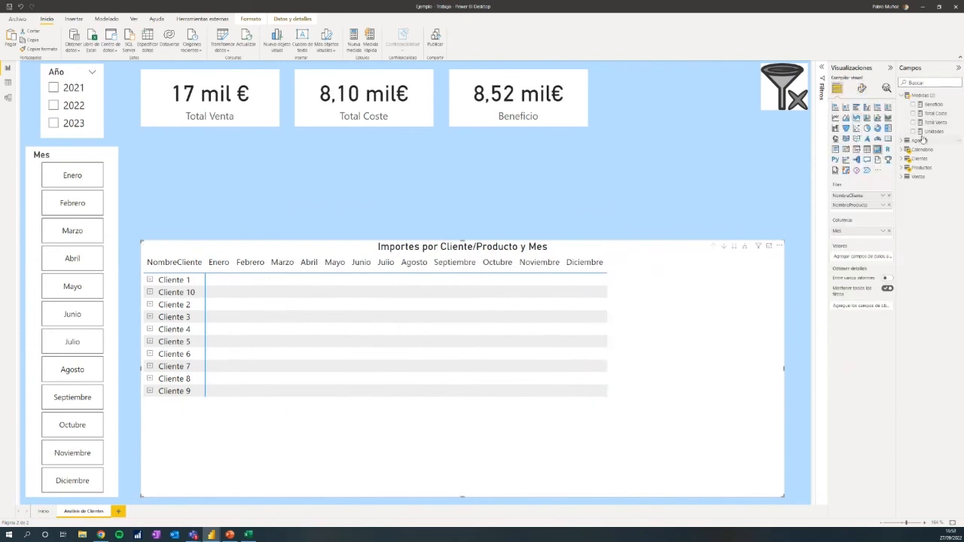
drag(933, 131, 865, 257)
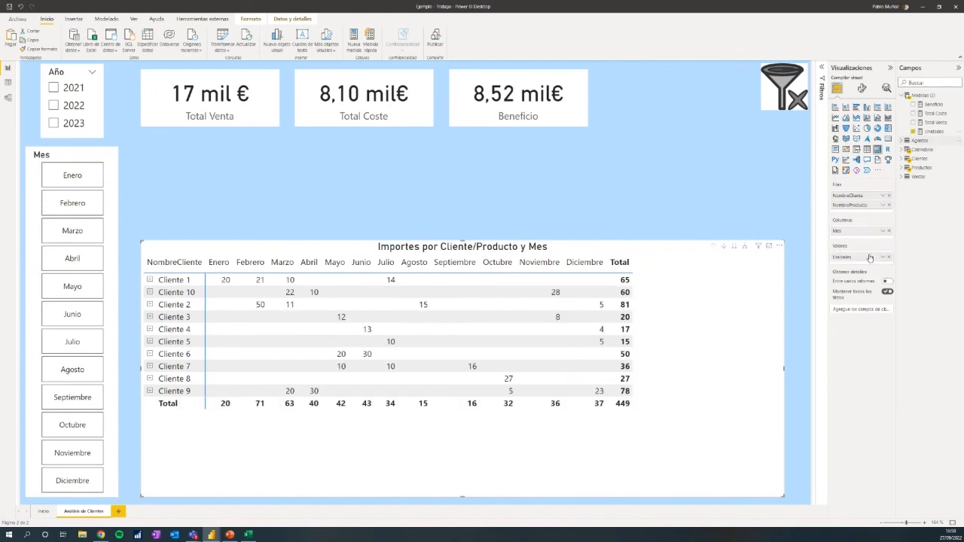
Step: Change the title of the matrix copy to "Unidades por Cliente/Producto y Mes"
click(862, 88)
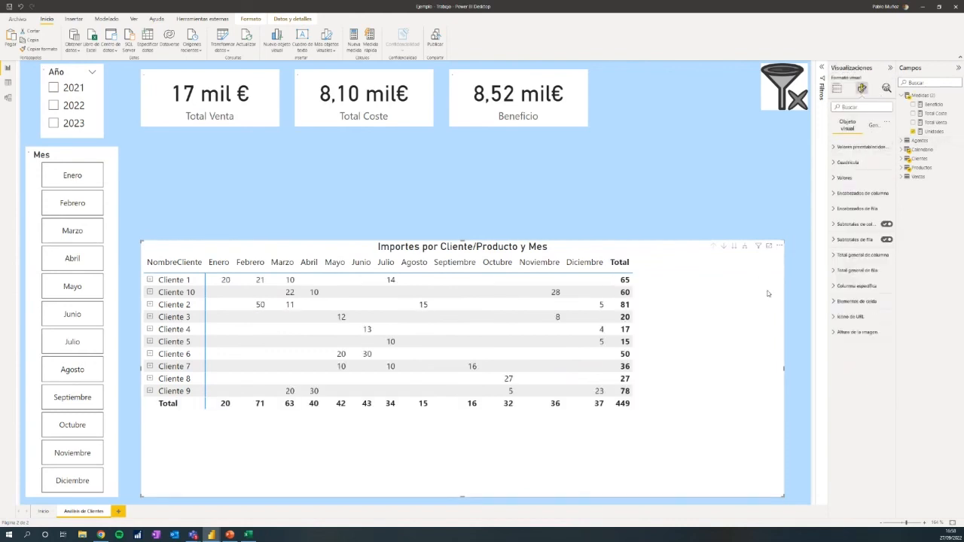
click(873, 126)
click(856, 163)
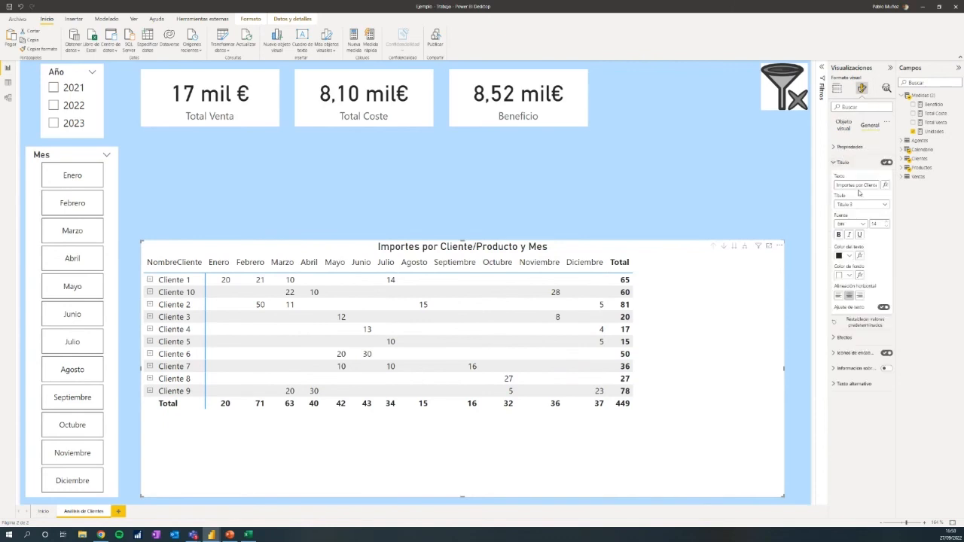
drag(856, 184, 834, 190)
text(Unidades)
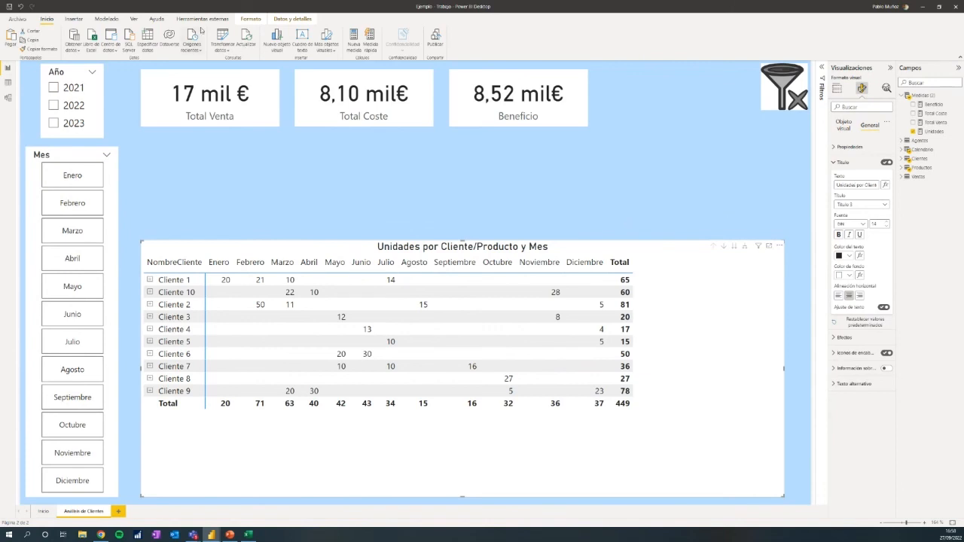
Step: Show the bookmark and selection lists and hide the Unidades matrix so the Importes matrix beneath it shows
click(133, 18)
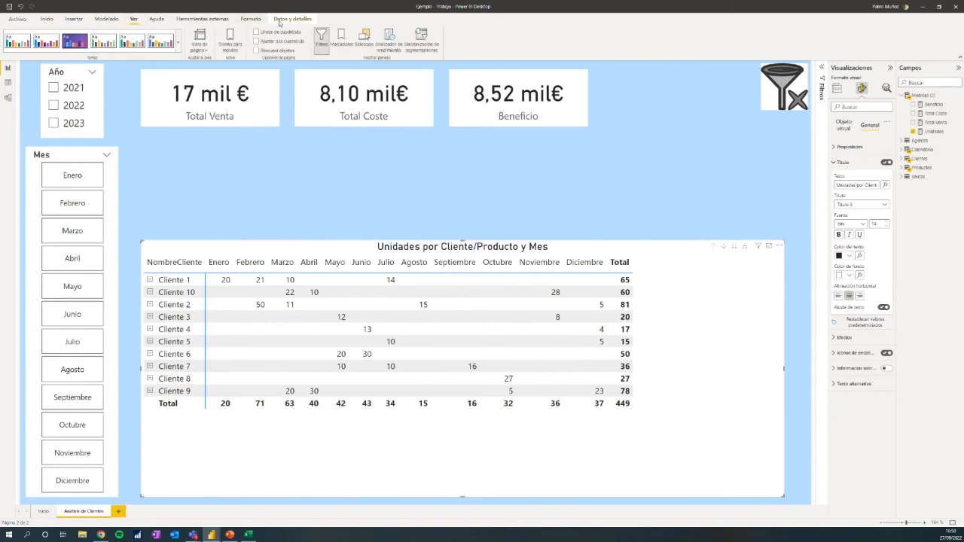
click(340, 42)
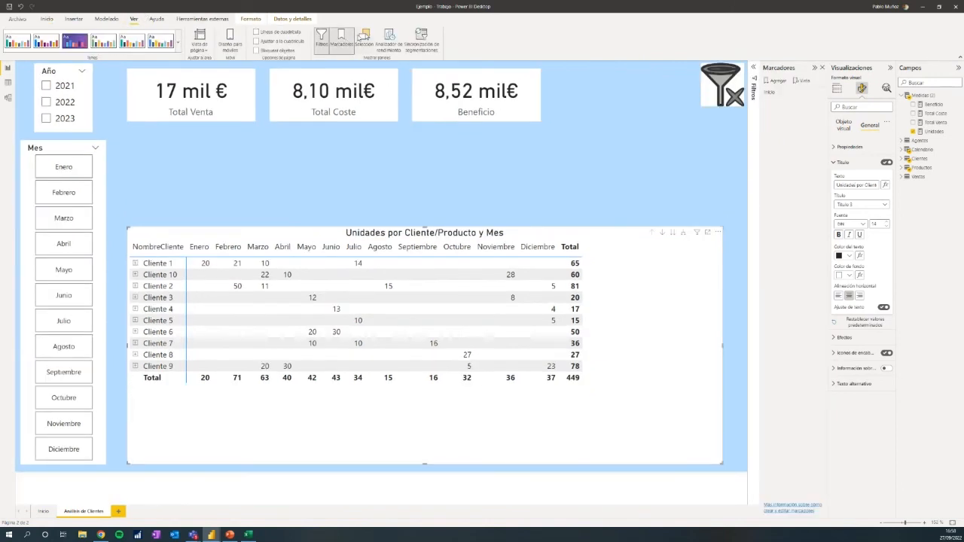
click(365, 38)
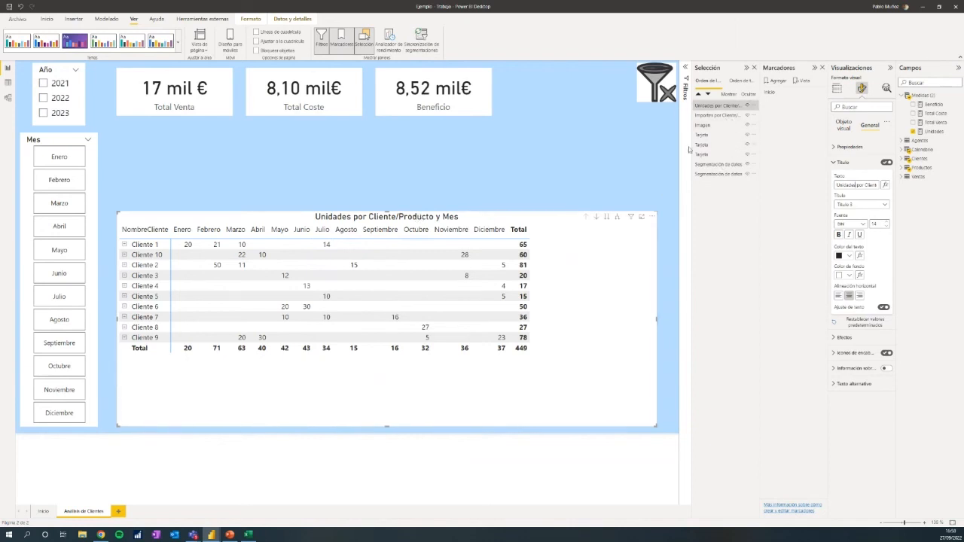
click(710, 135)
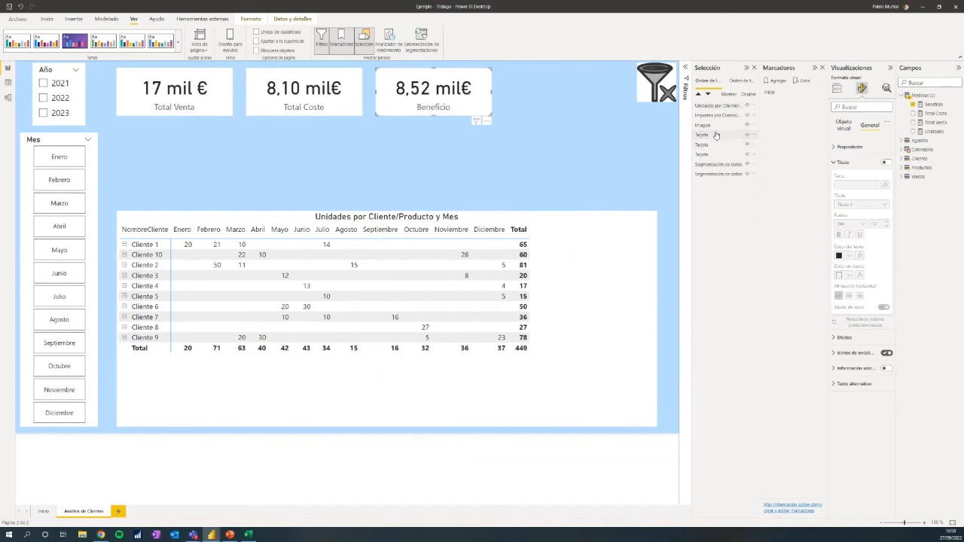
click(719, 116)
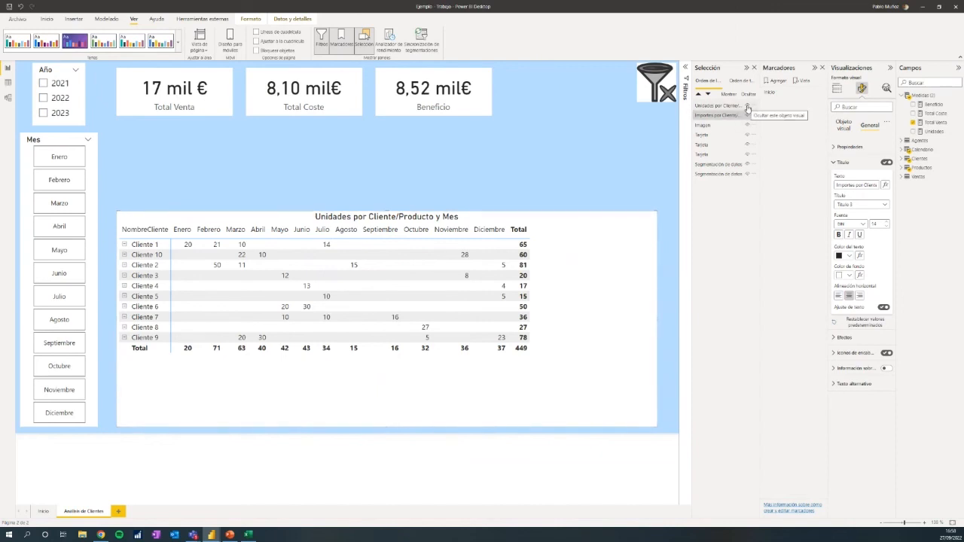
click(747, 106)
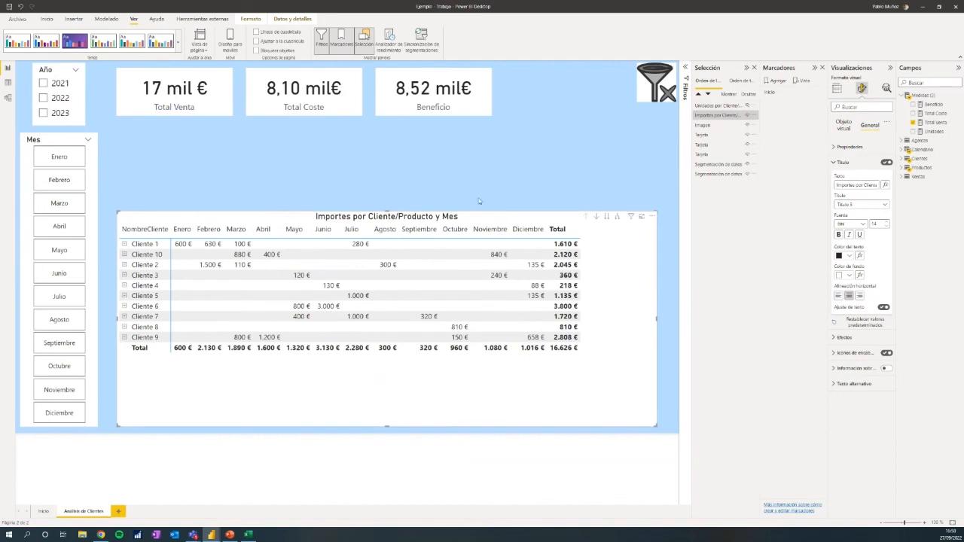
Step: Save the current view as a bookmark named Importes
click(777, 80)
right_click(777, 104)
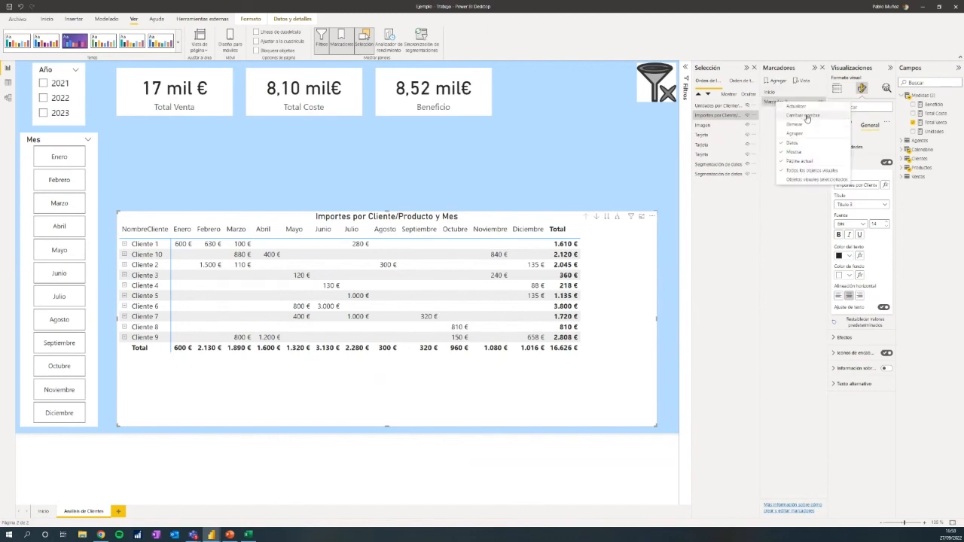
click(805, 115)
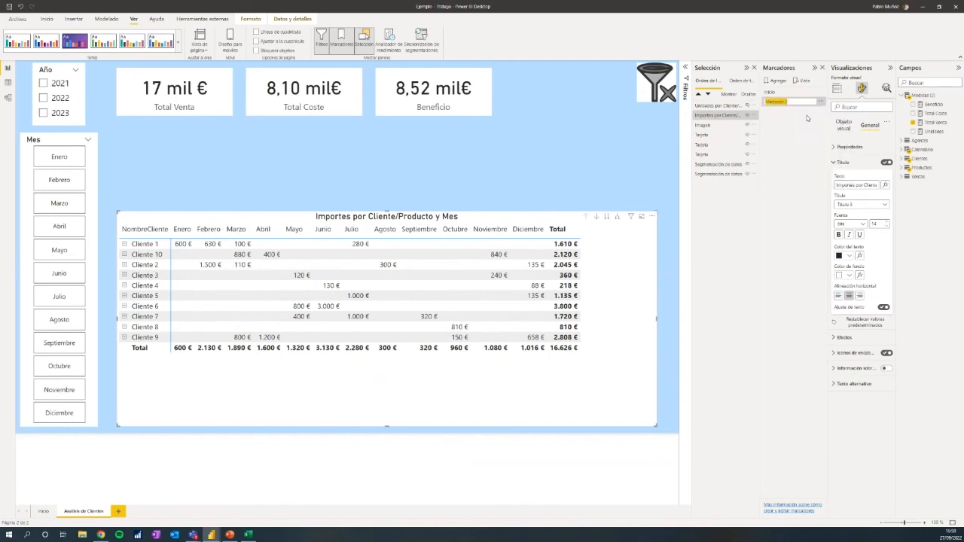
key(BackSpace)
key(Return)
Step: Hide the Importes matrix, show the Unidades matrix and save this view as a bookmark named Unidades
click(747, 116)
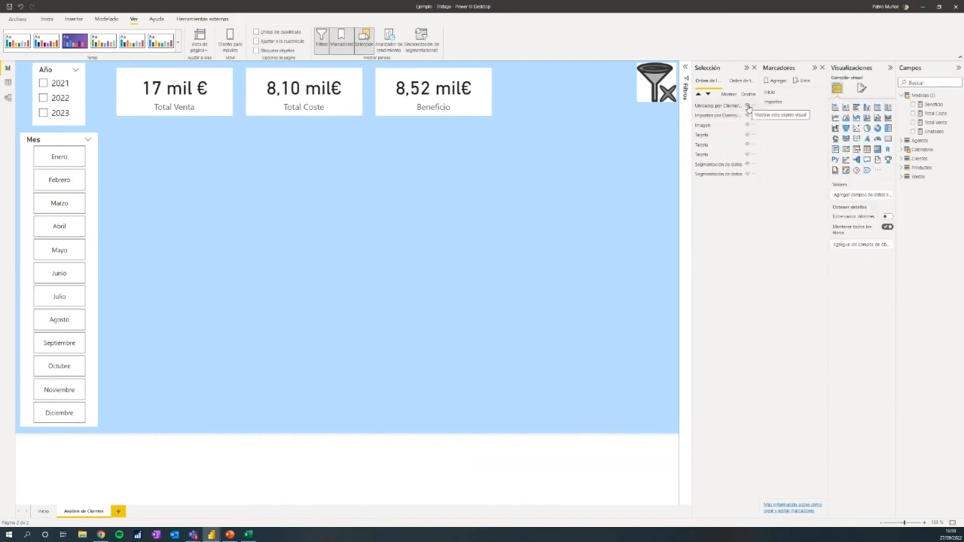
click(747, 105)
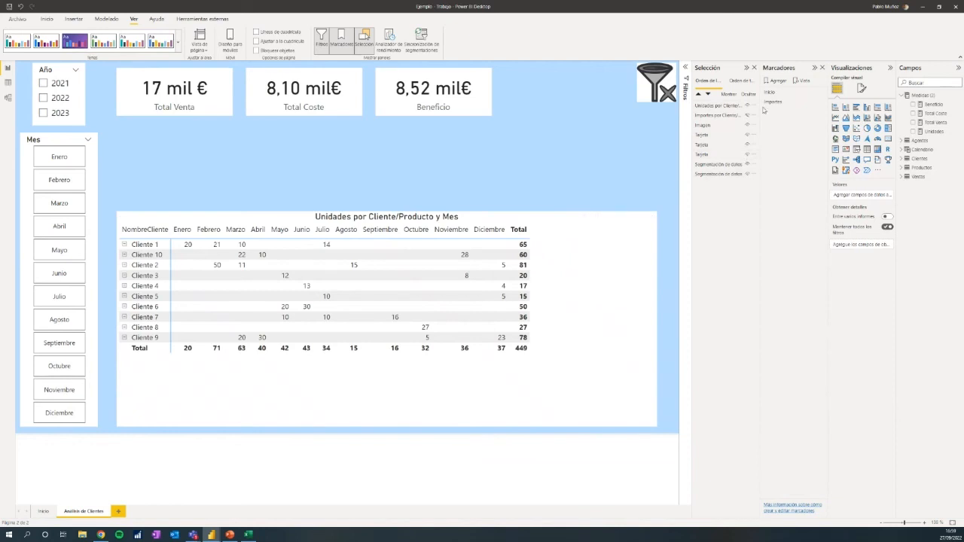
click(776, 85)
right_click(780, 110)
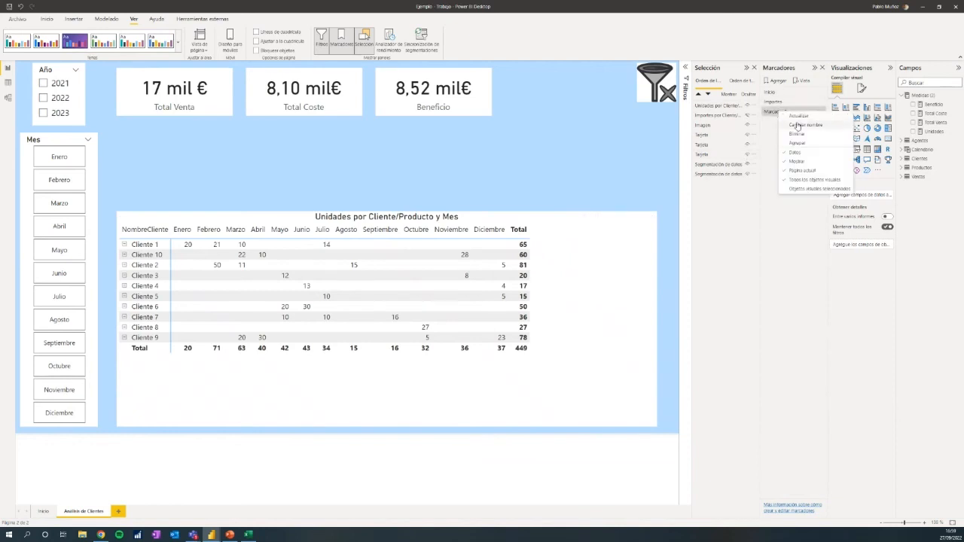
click(797, 126)
key(BackSpace)
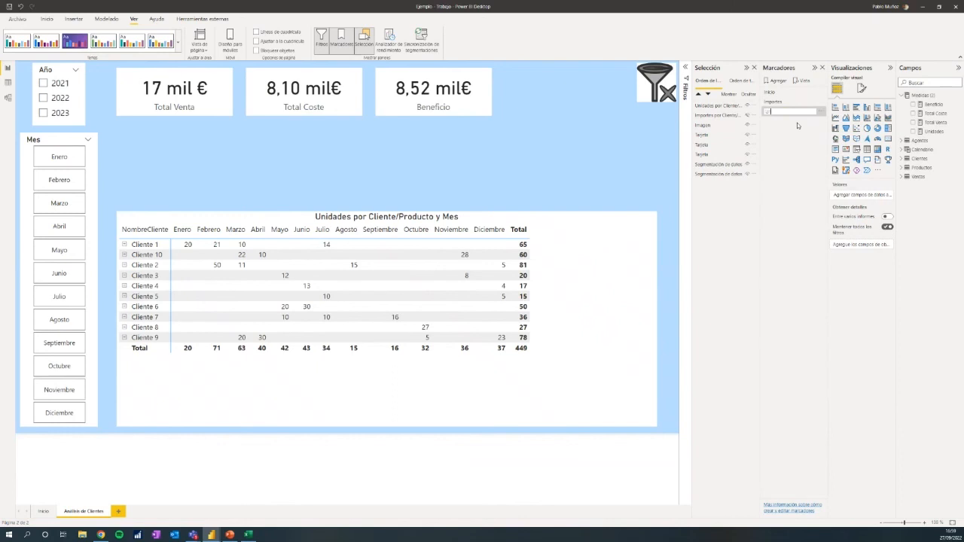
text(Unidades)
key(Return)
Step: Insert a blank button and place it in the free band between the Total Coste card and the matrix
click(47, 18)
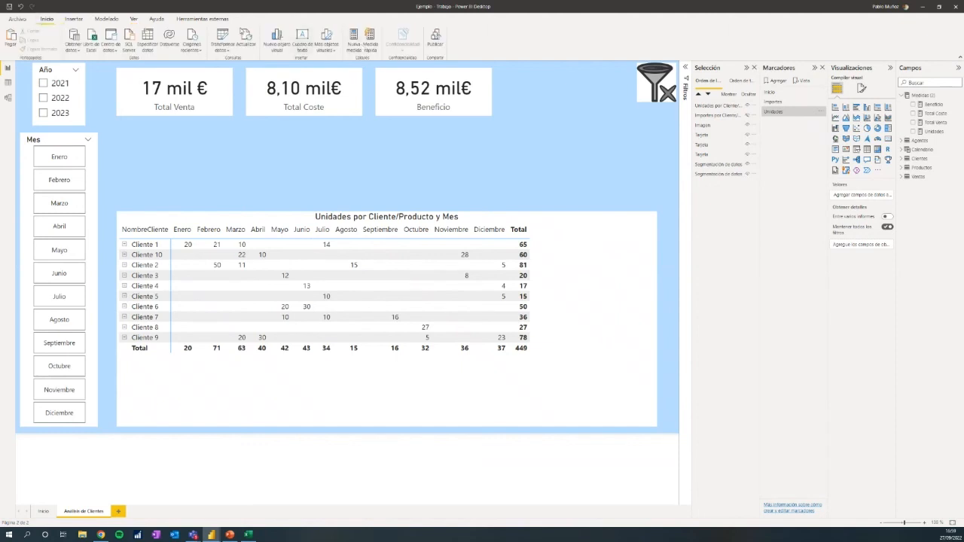
click(75, 19)
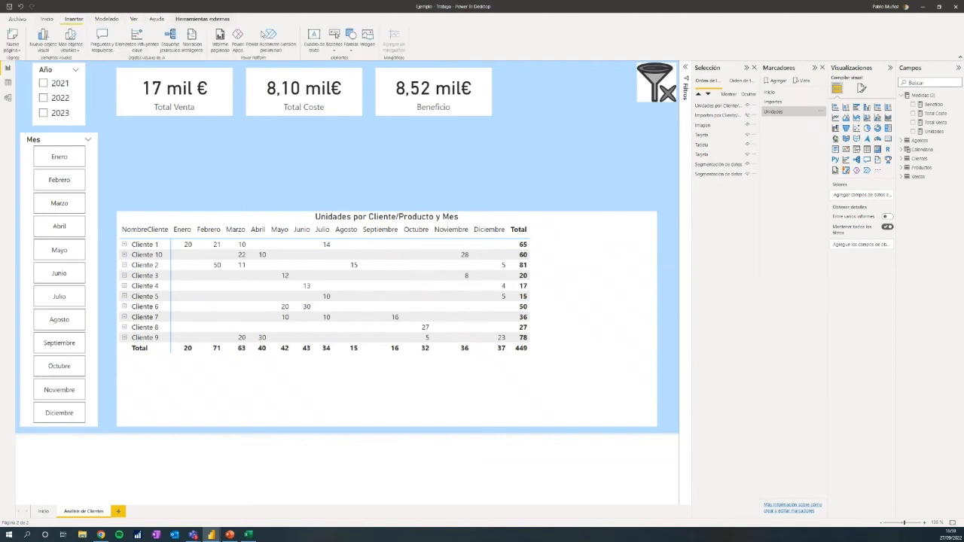
click(339, 51)
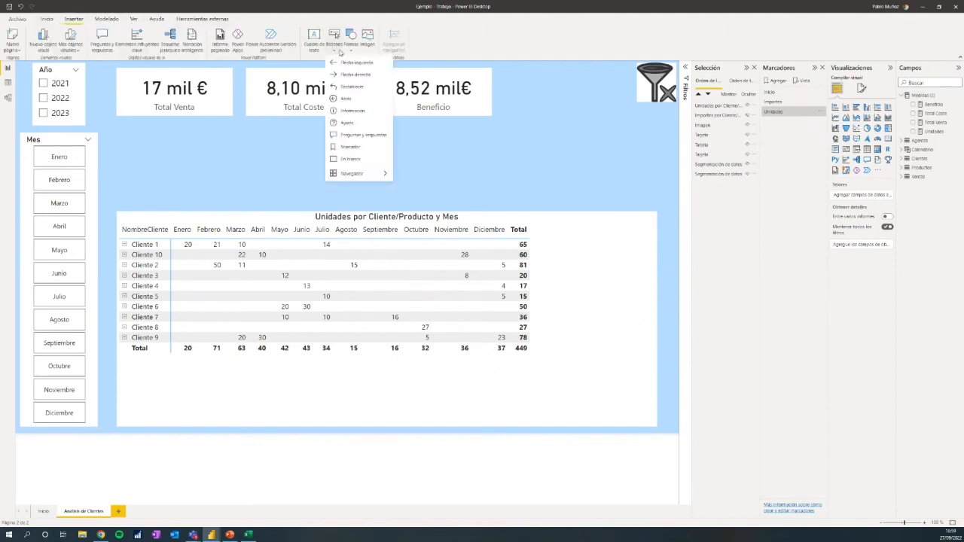
click(350, 159)
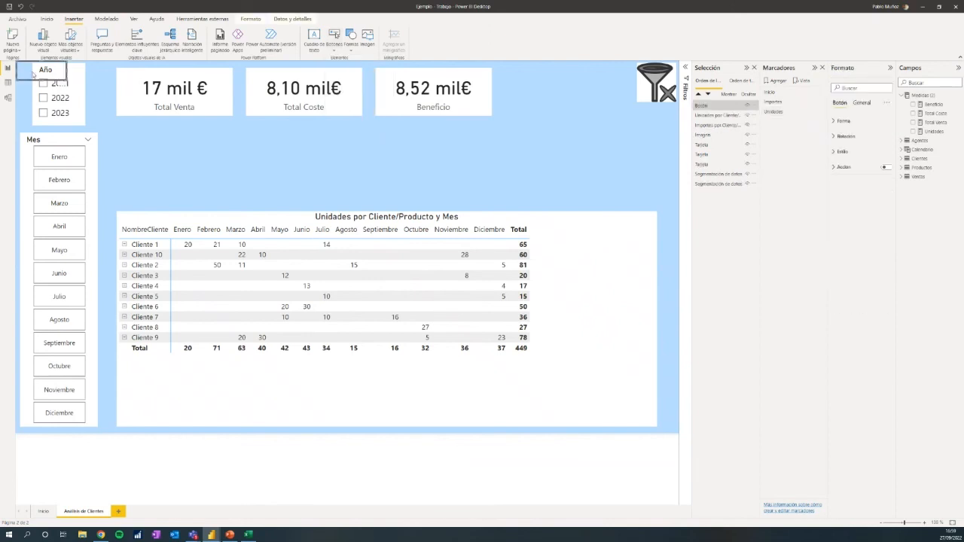
drag(42, 74, 293, 167)
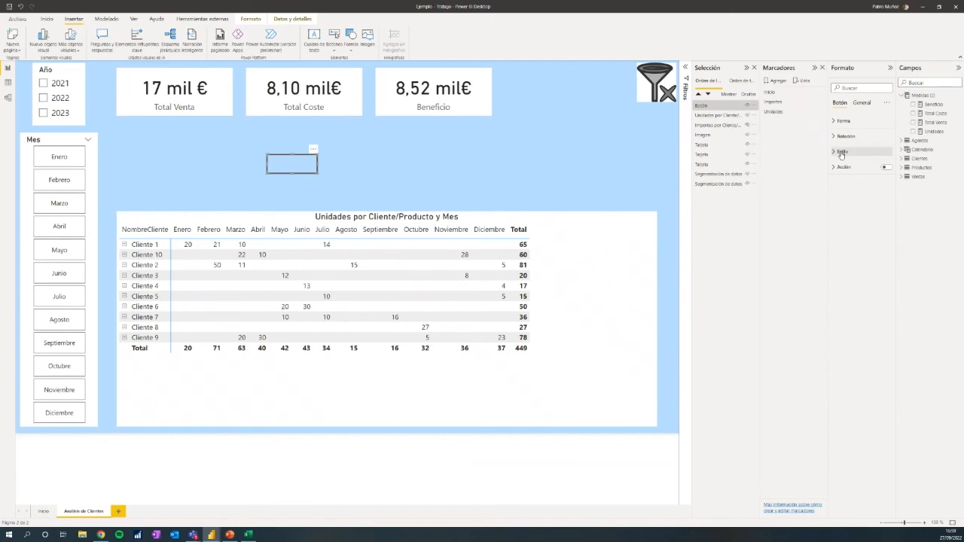
Step: Enable the blank button's text and set it to "Importes"
click(842, 152)
click(886, 205)
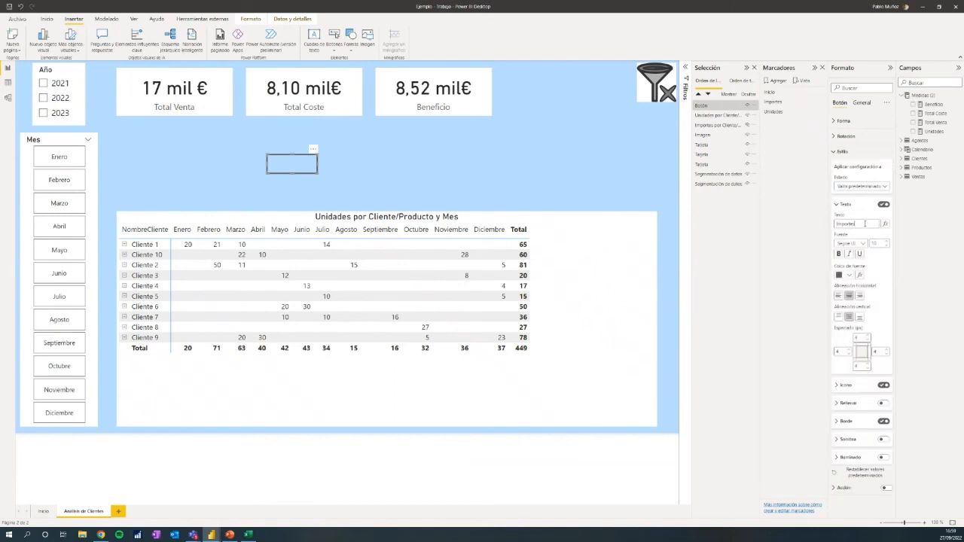
click(343, 172)
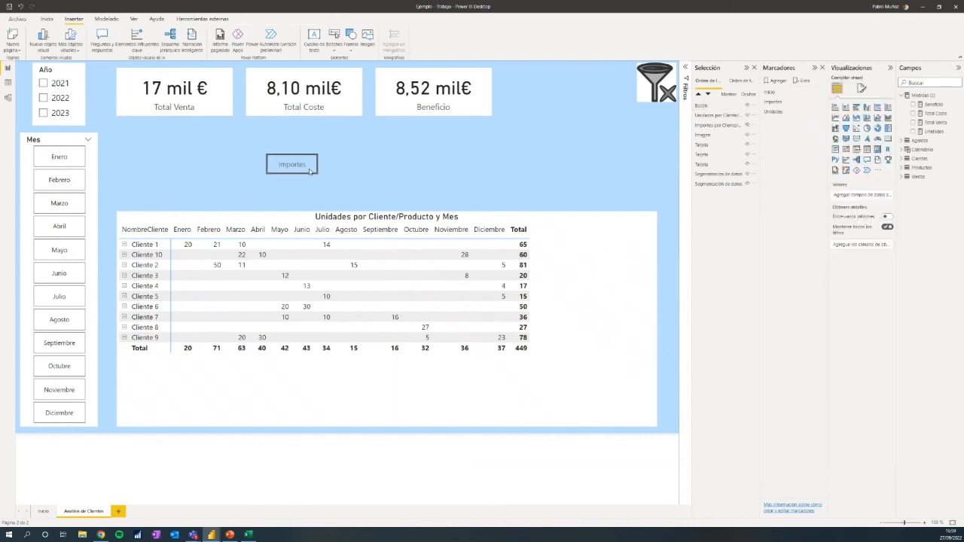
Step: Duplicate the Importes button and place the copy level with it, below the Beneficio card
click(305, 170)
key(ctrl+c)
key(ctrl+v)
drag(297, 167, 407, 167)
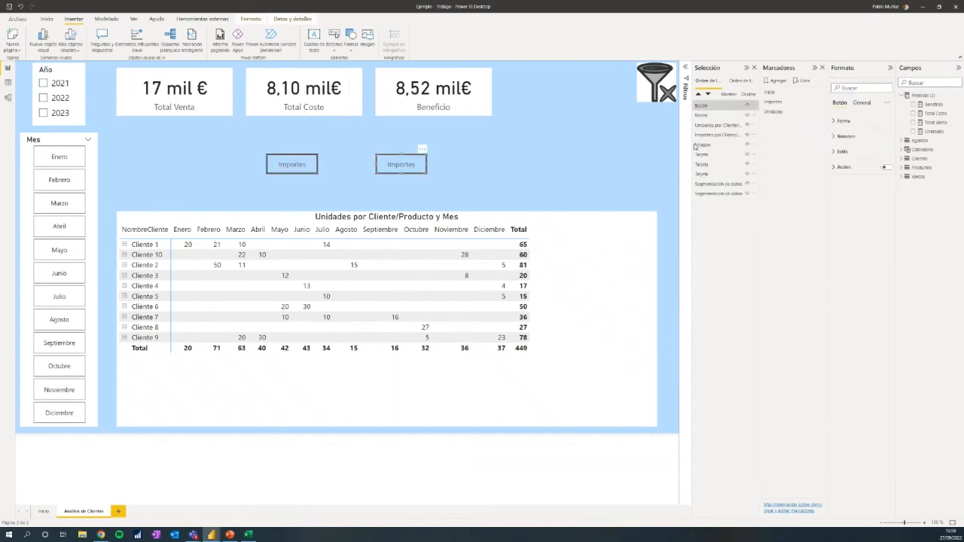
Step: Change the duplicated button's text to "Unidades"
click(849, 152)
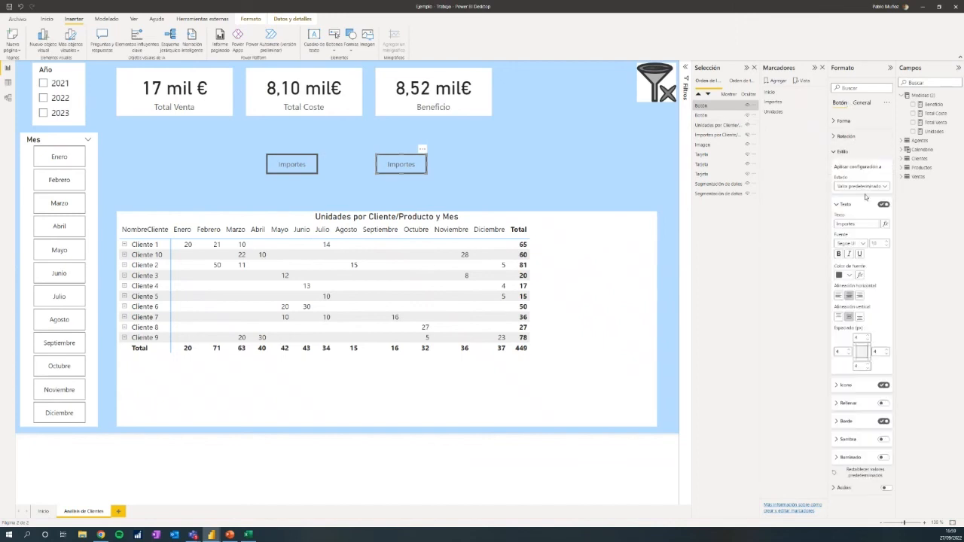
drag(857, 223, 790, 218)
text(Unidades)
click(840, 152)
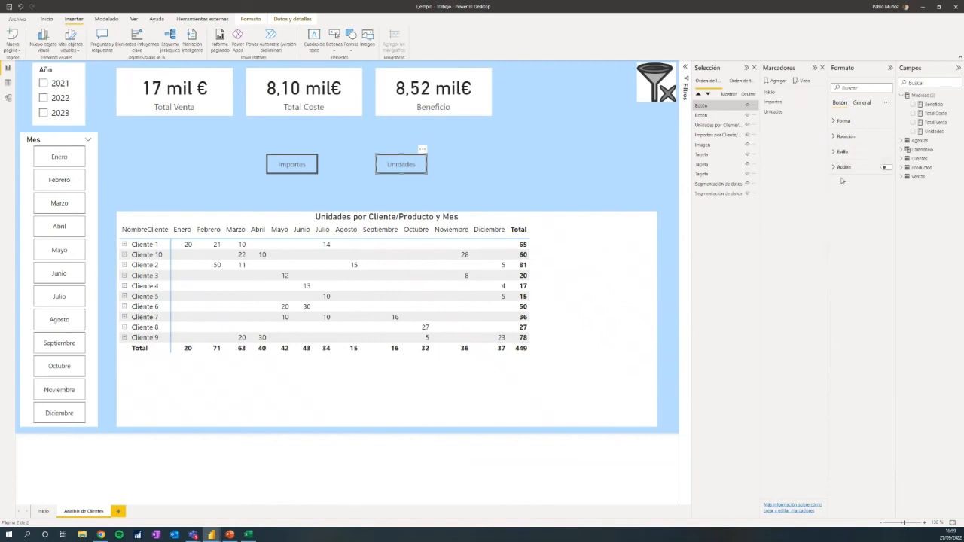
Step: Enable the Unidades button's action with type Marcador and link it to the Unidades bookmark
click(884, 168)
click(864, 169)
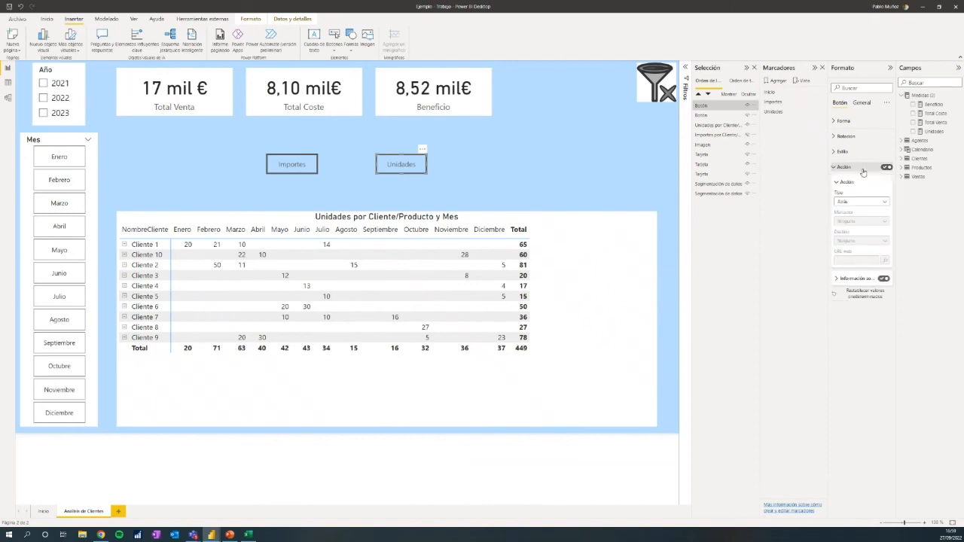
click(863, 202)
click(855, 220)
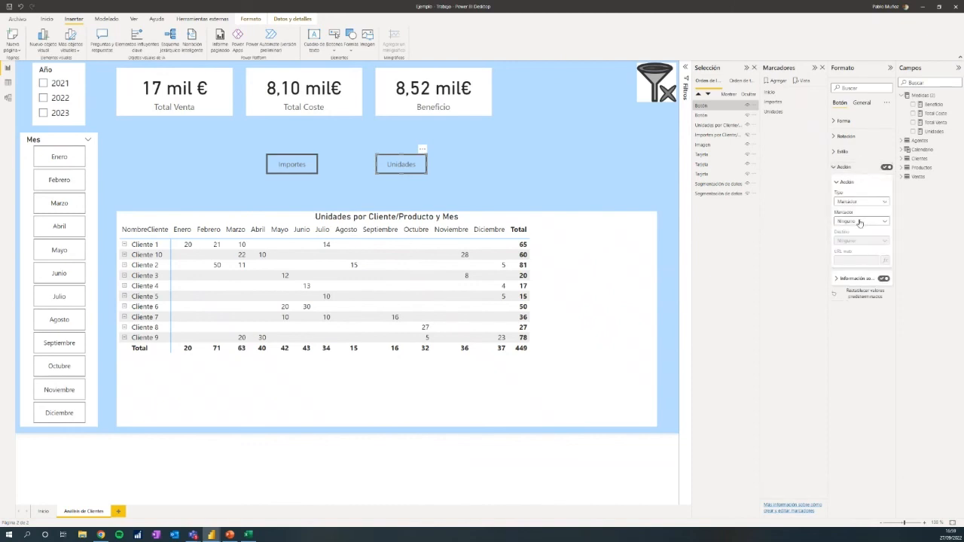
click(867, 222)
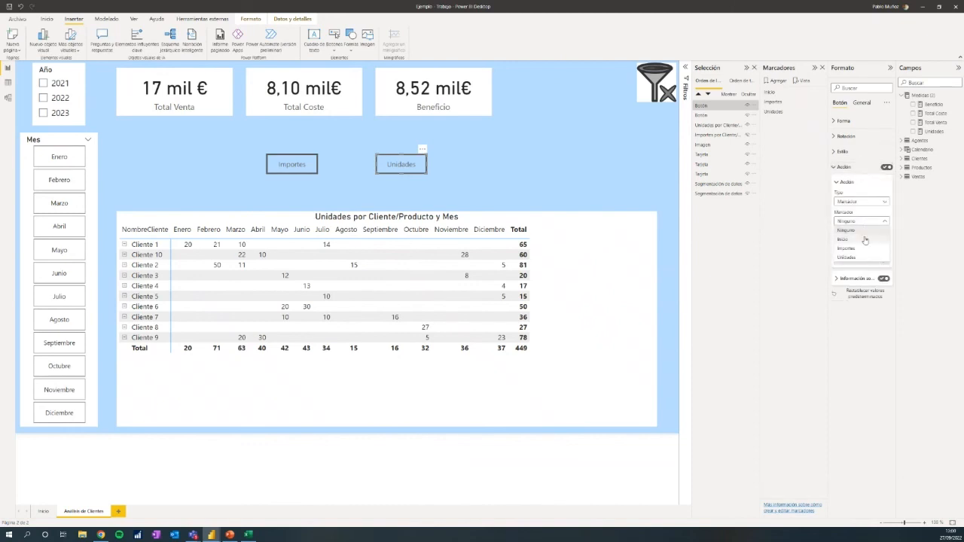
click(862, 262)
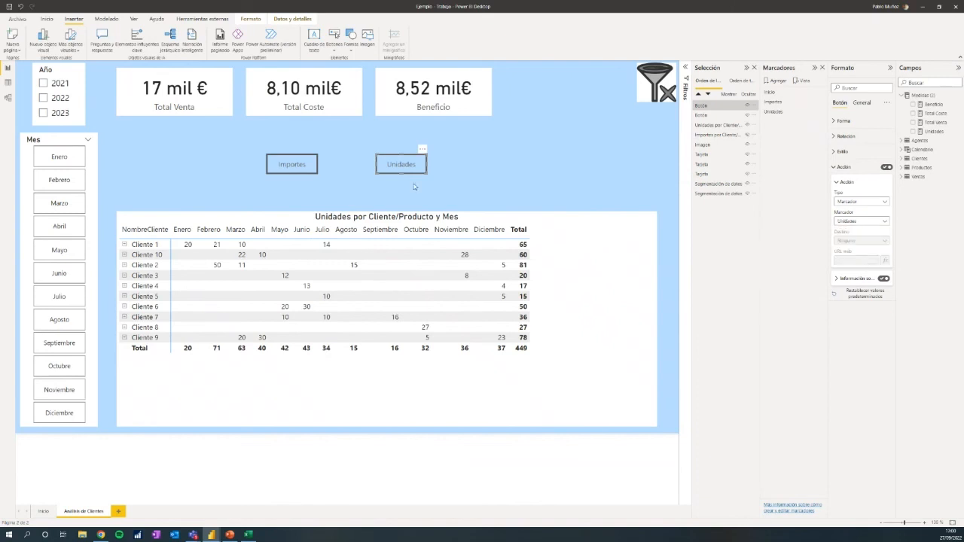
Step: Enable the Importes button's action with type Marcador and link it to the Importes bookmark
click(302, 173)
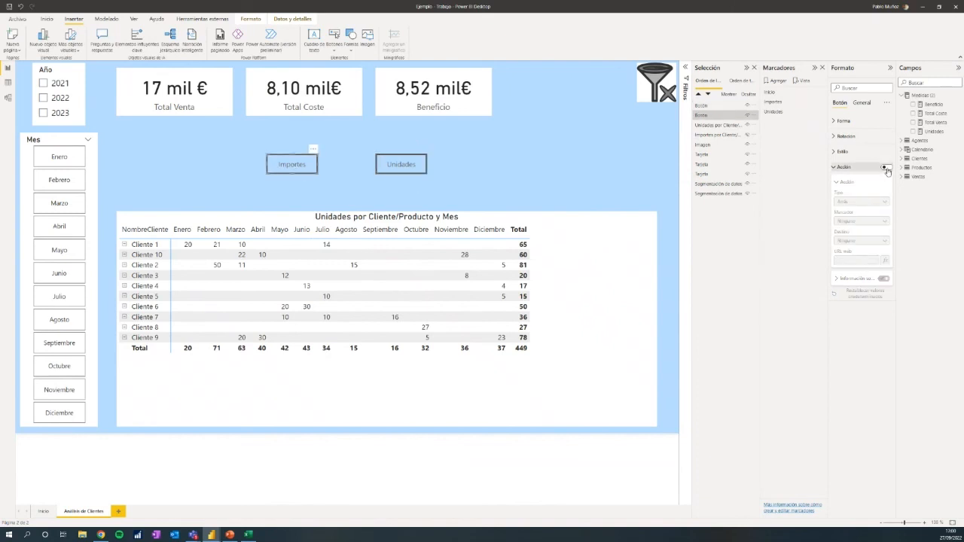
click(886, 201)
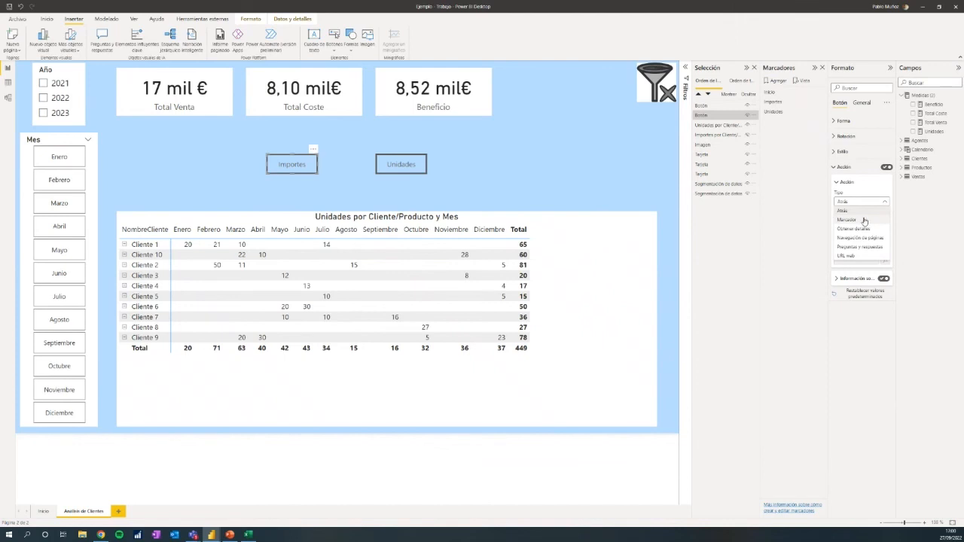
click(847, 219)
click(861, 221)
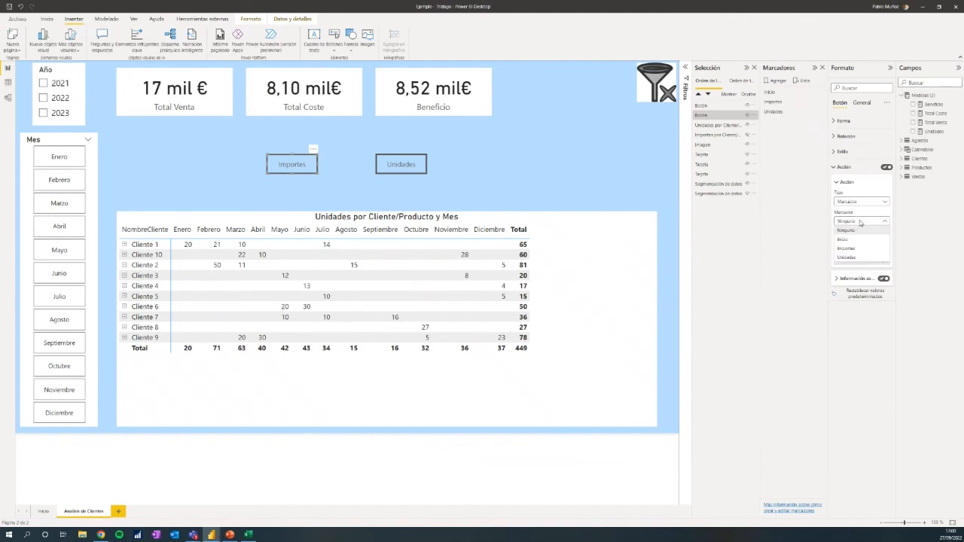
click(853, 247)
click(503, 196)
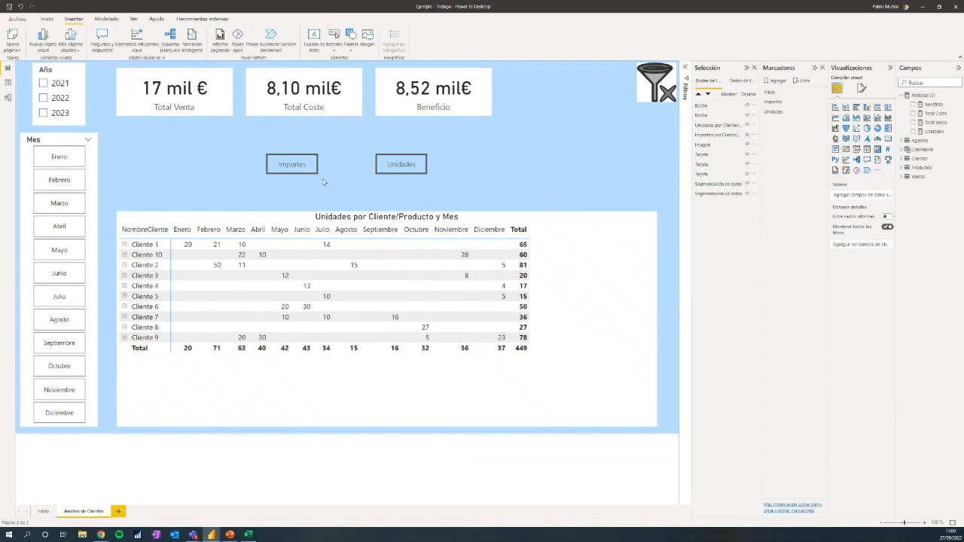
Step: Test the Importes and Unidades buttons by following their bookmark links, finishing on the Importes matrix
ctrl+click(289, 168)
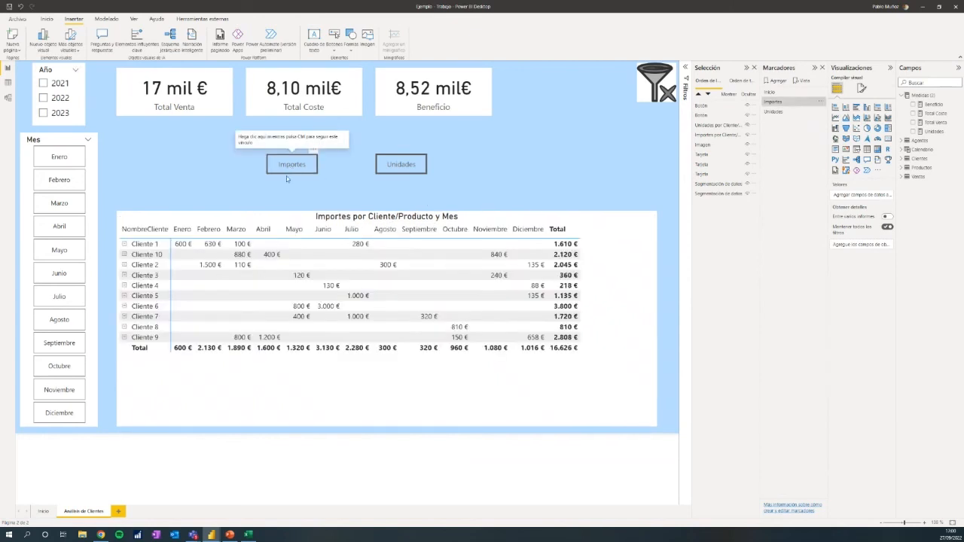
ctrl+click(396, 167)
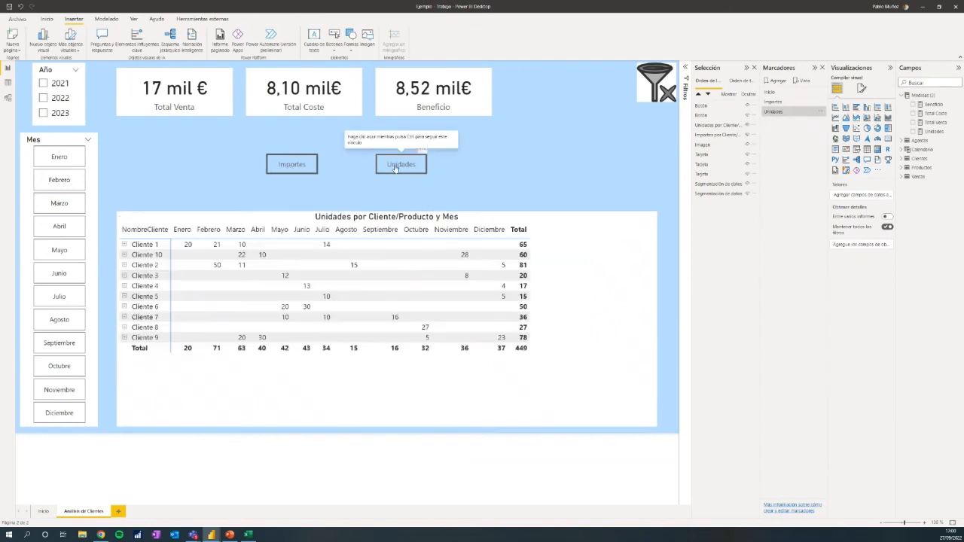
ctrl+click(291, 165)
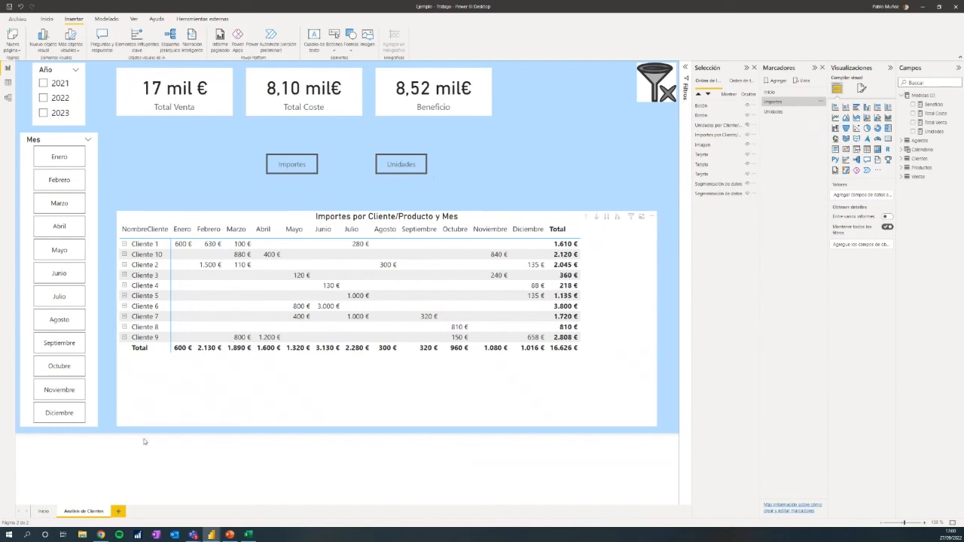
click(119, 512)
double_click(125, 512)
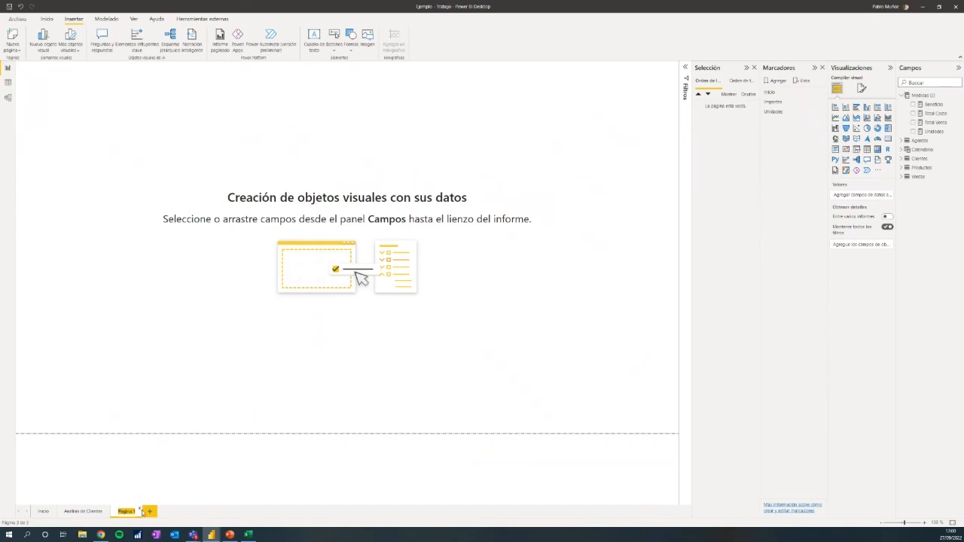
click(141, 512)
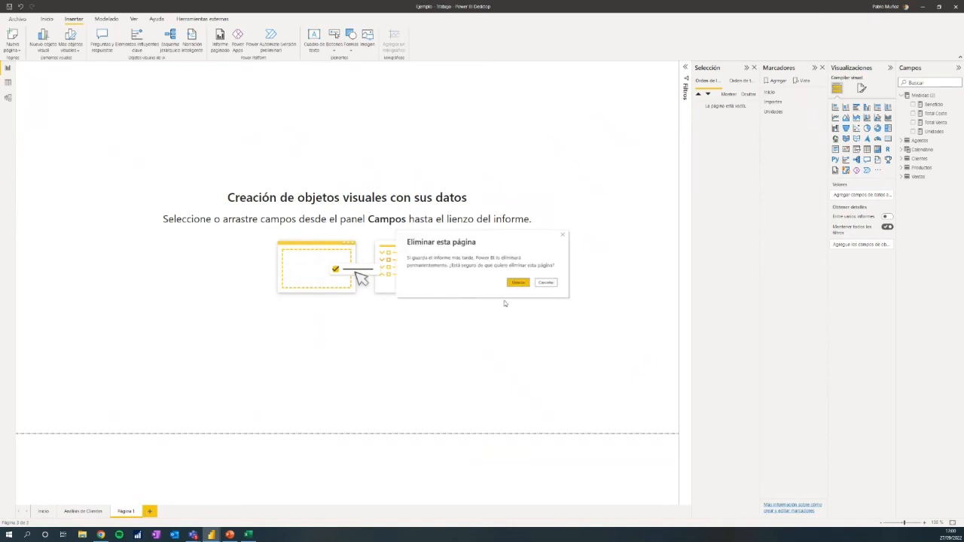
click(517, 284)
Step: Duplicate the Inicio page and rename the copy "Detalles"
right_click(79, 512)
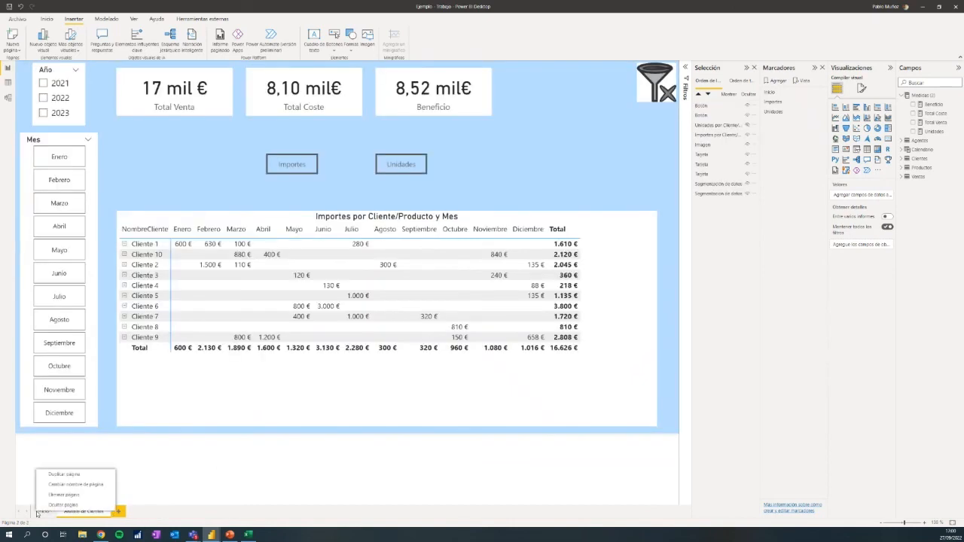
click(64, 474)
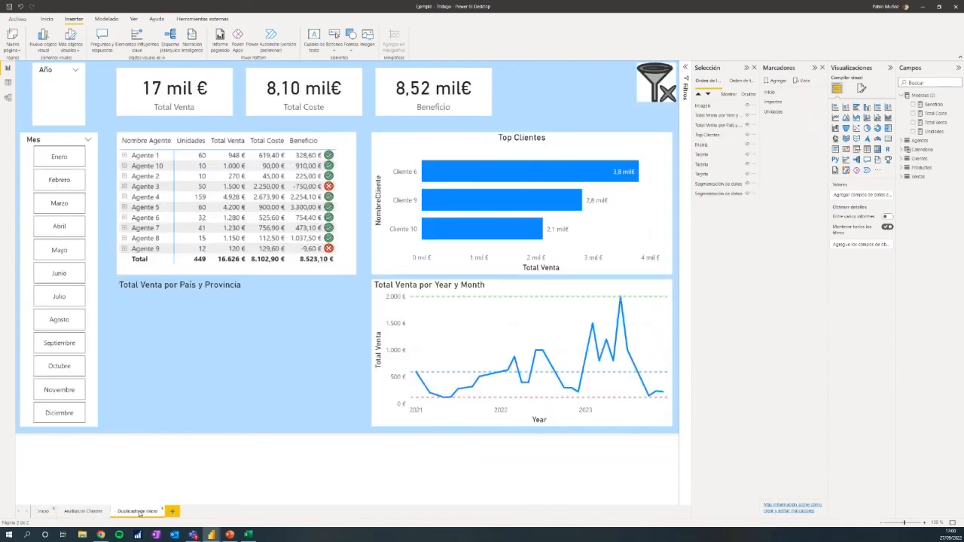
text(De)
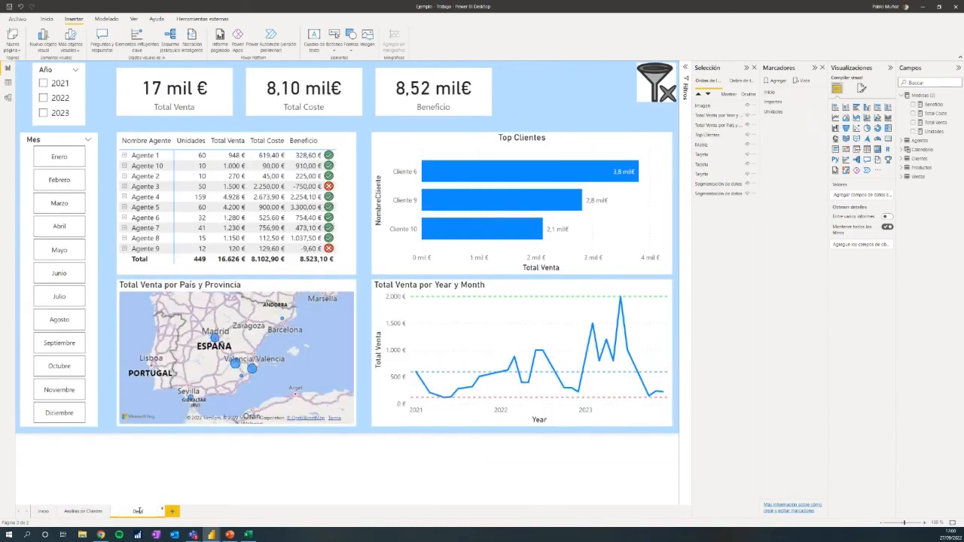
text(talles)
key(Return)
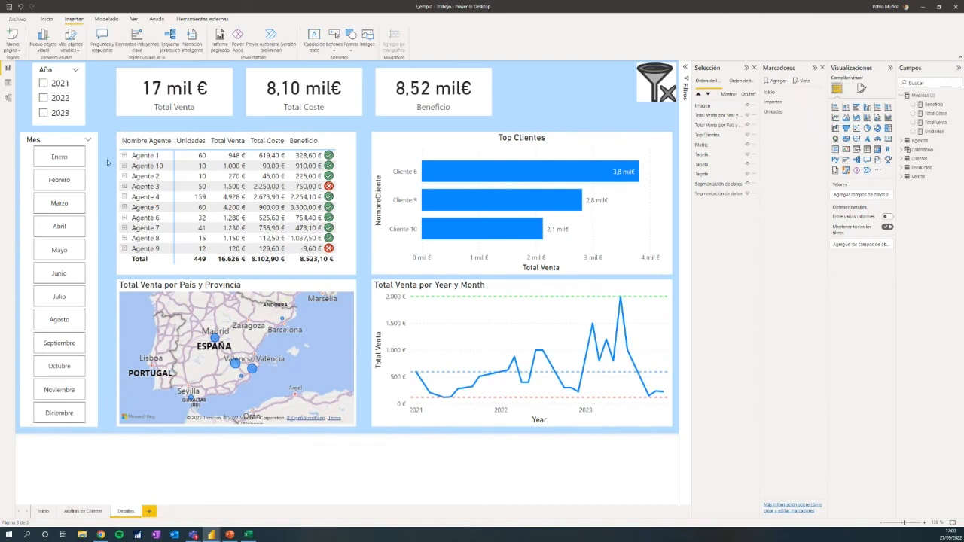
Step: Delete the three cards, the agent matrix, the Top Clientes chart, the map and the line chart from the Detalles page
click(83, 136)
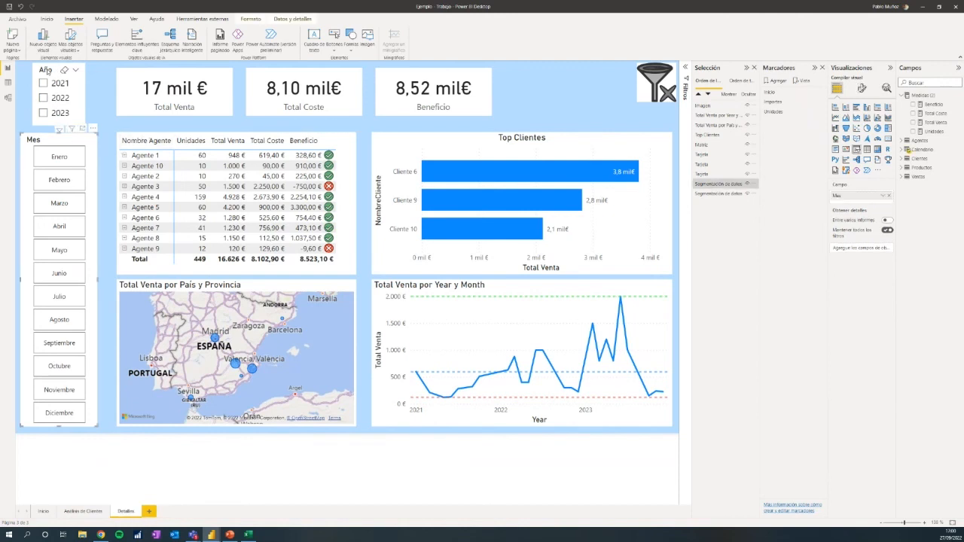
click(367, 87)
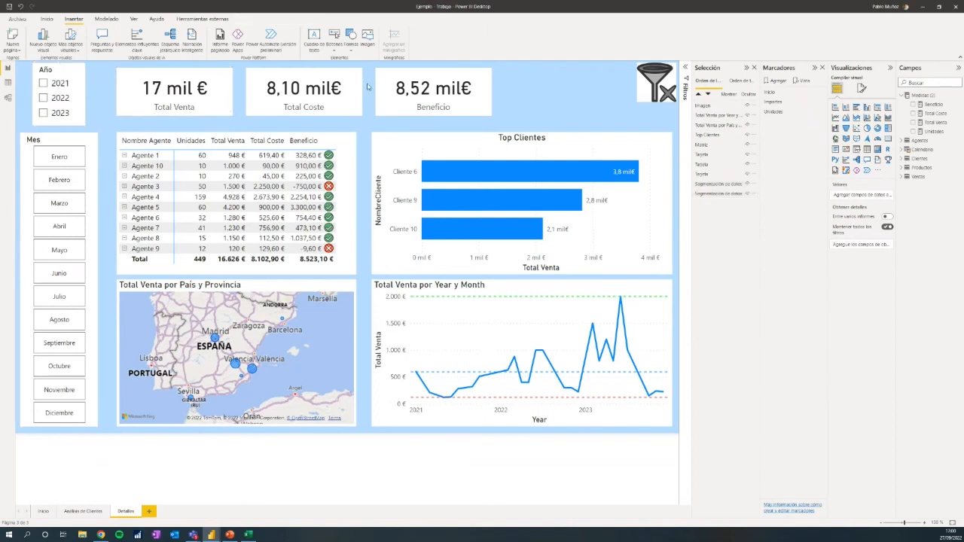
ctrl+click(354, 90)
ctrl+click(211, 84)
ctrl+click(408, 85)
ctrl+click(400, 140)
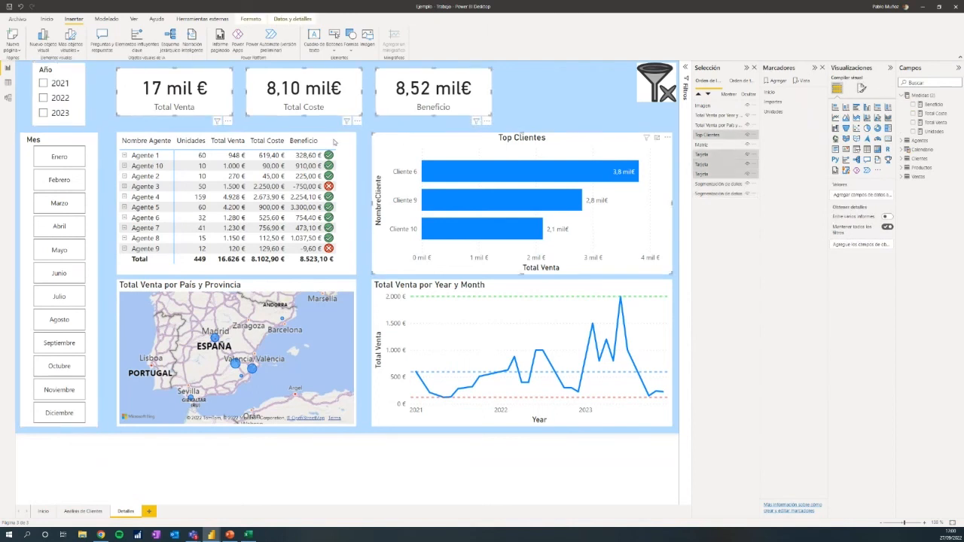
ctrl+click(343, 154)
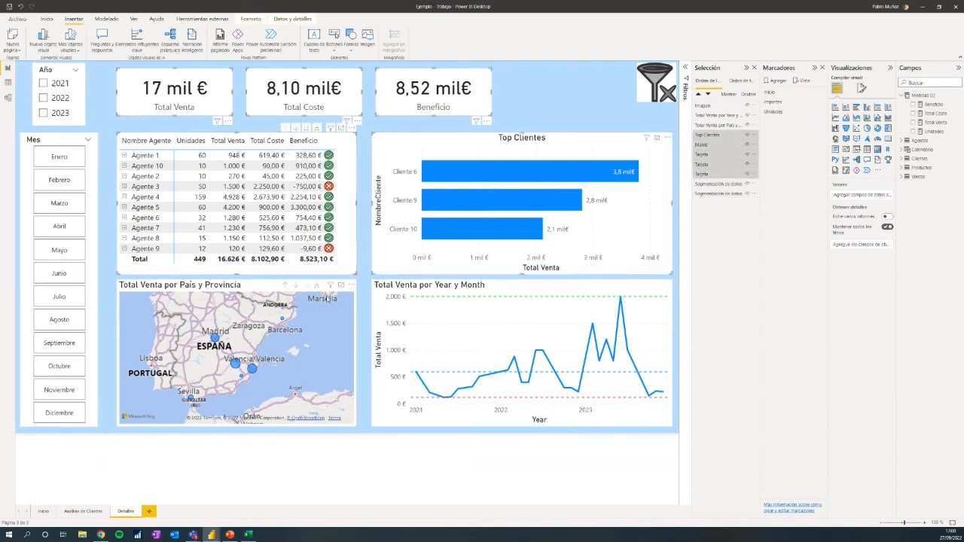
ctrl+click(264, 289)
ctrl+click(461, 289)
key(Delete)
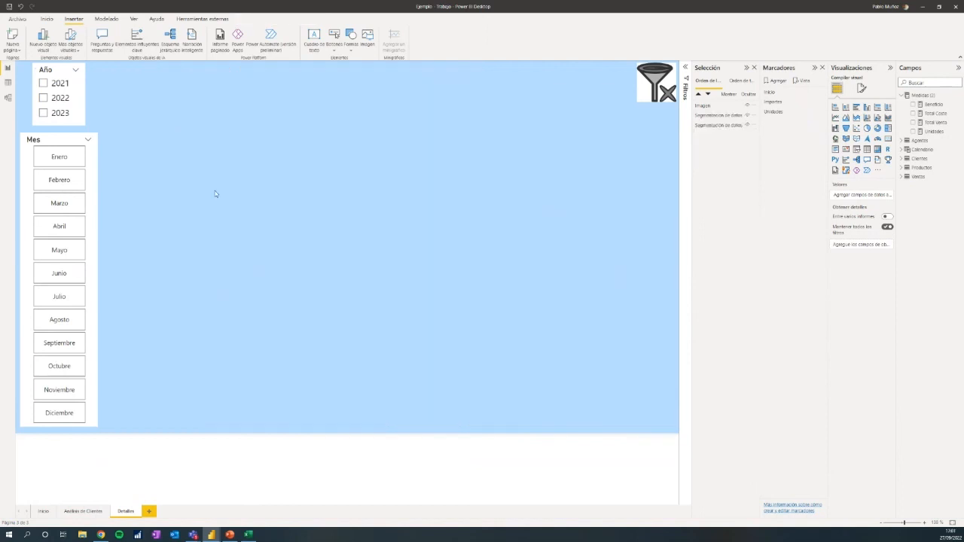
Step: Delete the Mes and Año slicers from the Detalles page
click(48, 140)
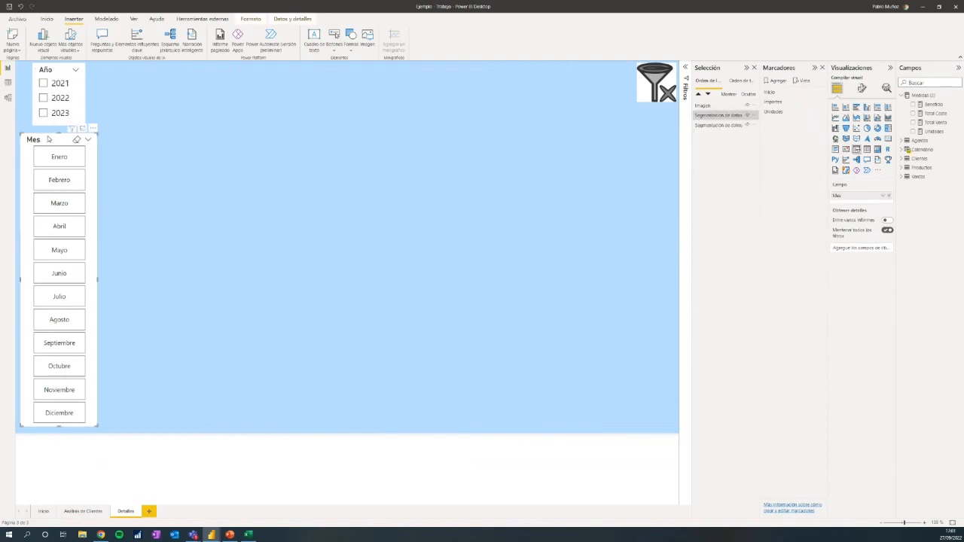
key(Delete)
click(45, 69)
key(Delete)
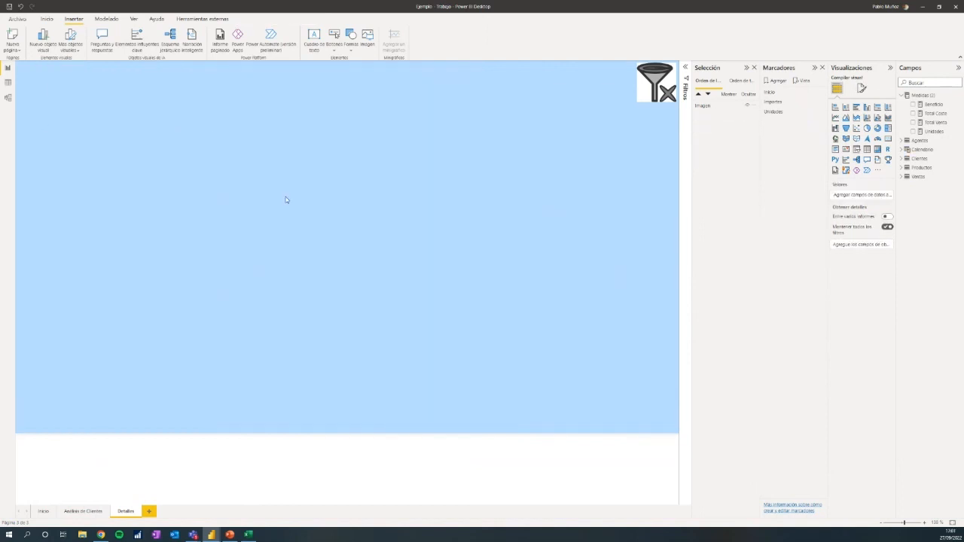
Step: Insert a table visual and resize it to fill the page's full width below the clear-filter image
click(867, 149)
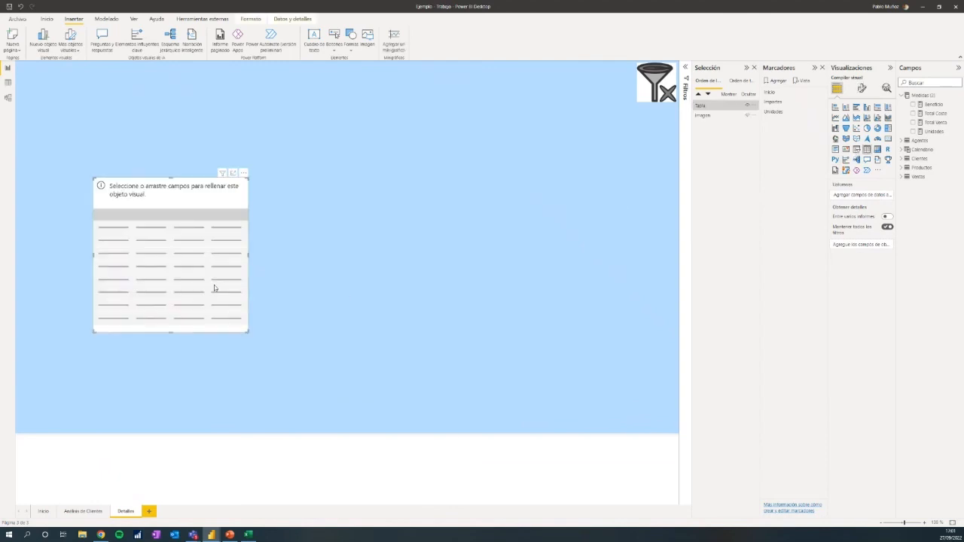
drag(214, 288, 123, 253)
drag(170, 297, 678, 437)
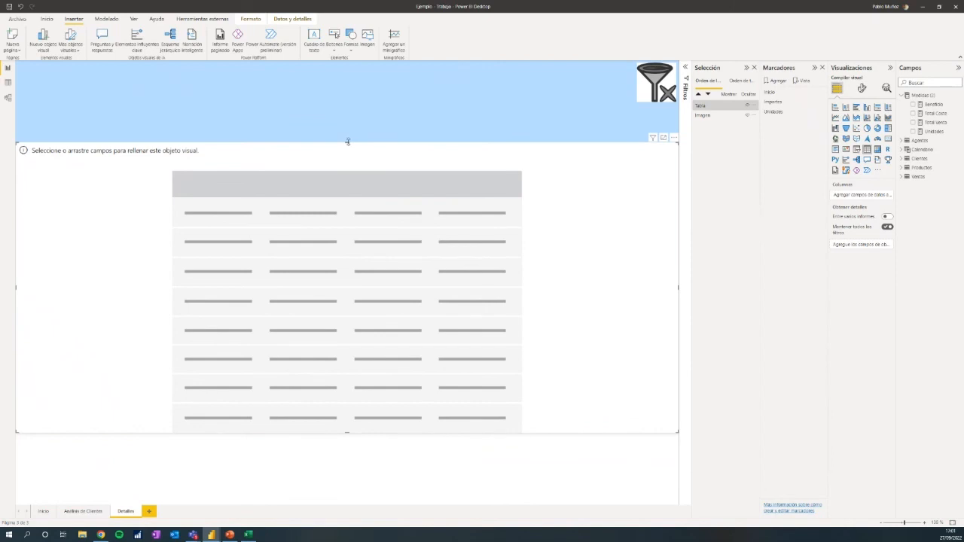
drag(348, 141, 347, 117)
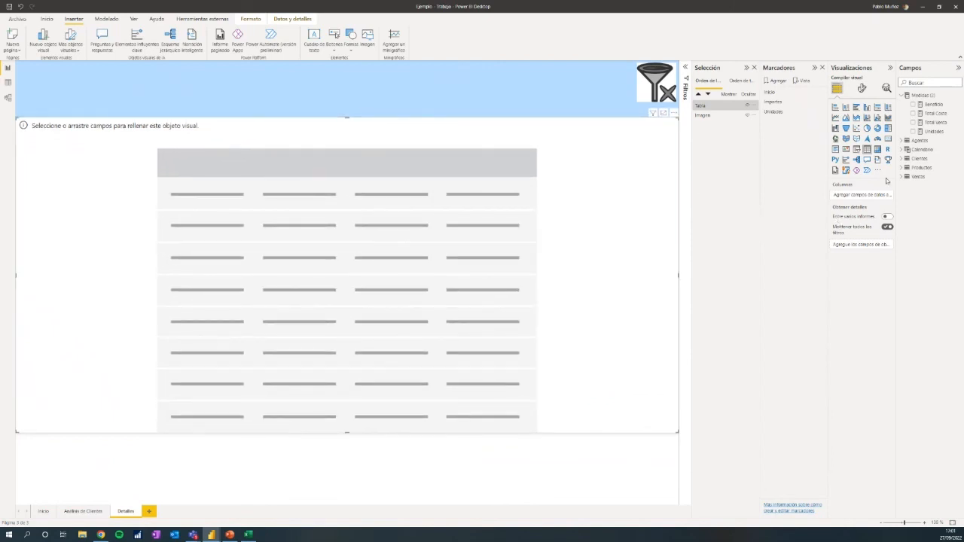
Step: Add Fecha, Nº Documento, CodigoProducto, CodigoCliente and CodigoAgente from the Ventas table as the table's columns
click(902, 96)
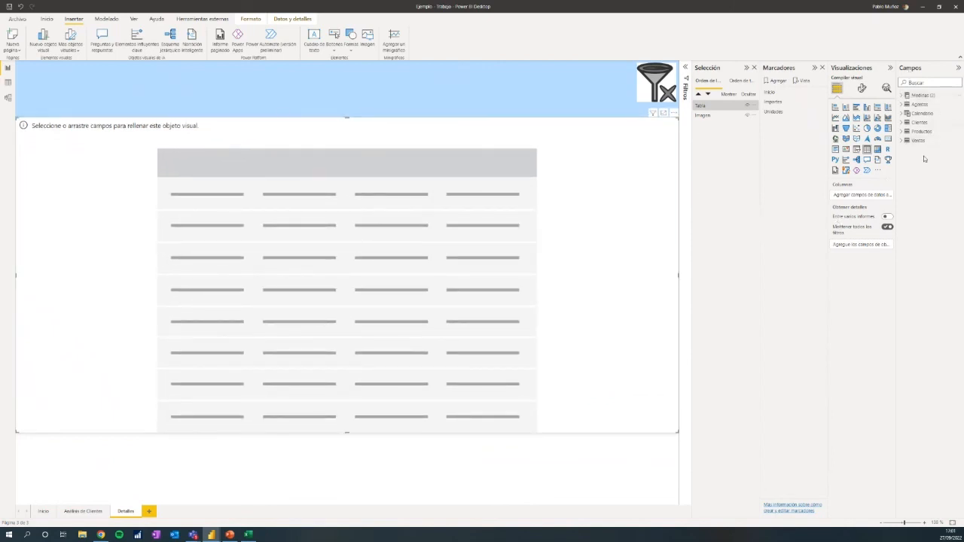
click(903, 142)
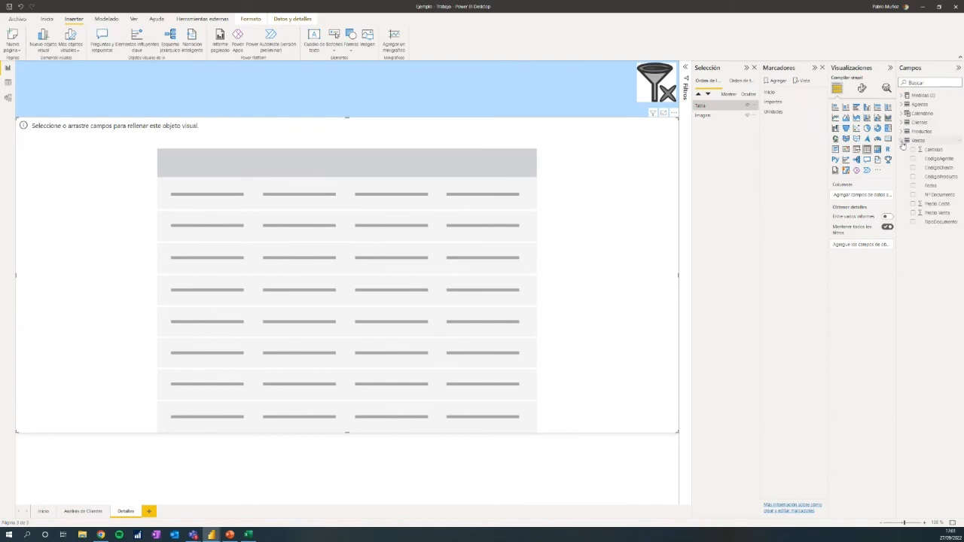
click(913, 185)
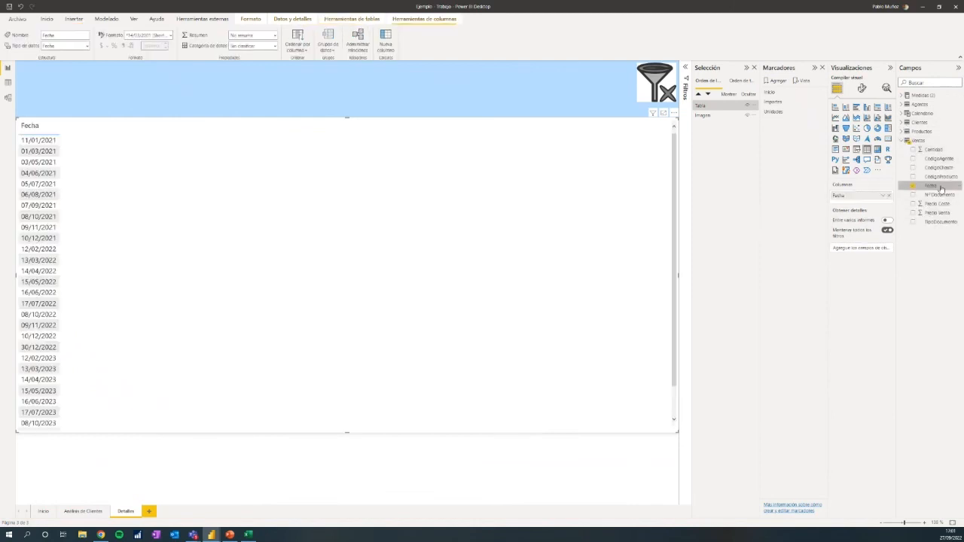
click(913, 196)
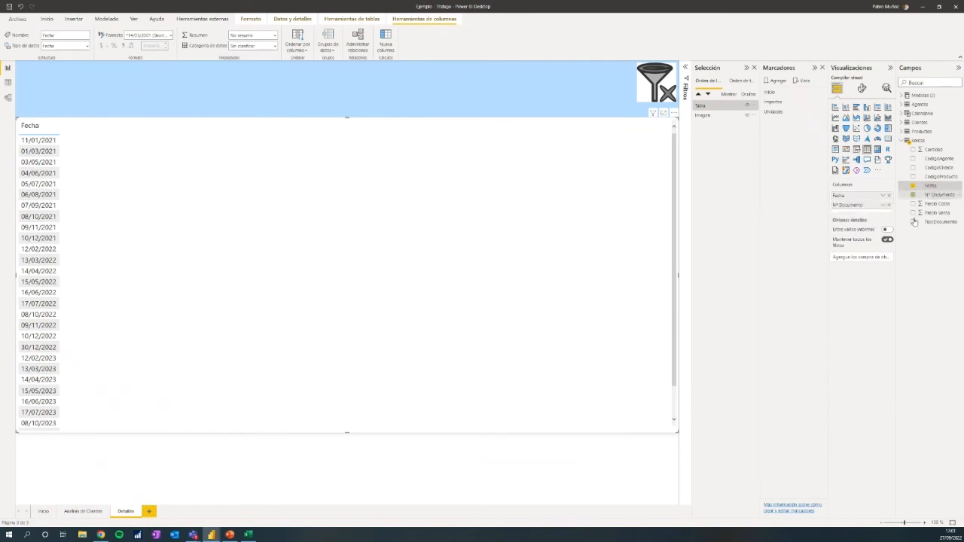
click(913, 176)
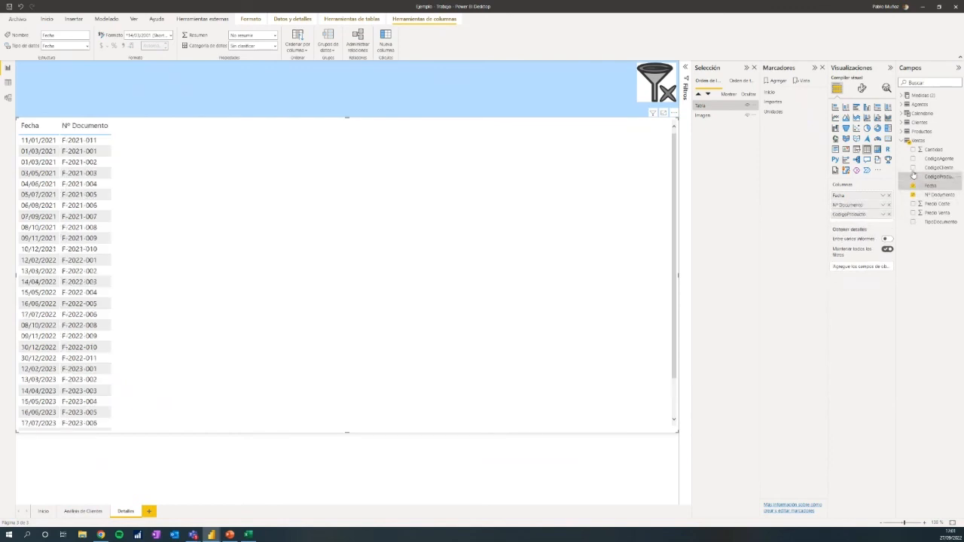
click(913, 167)
click(913, 158)
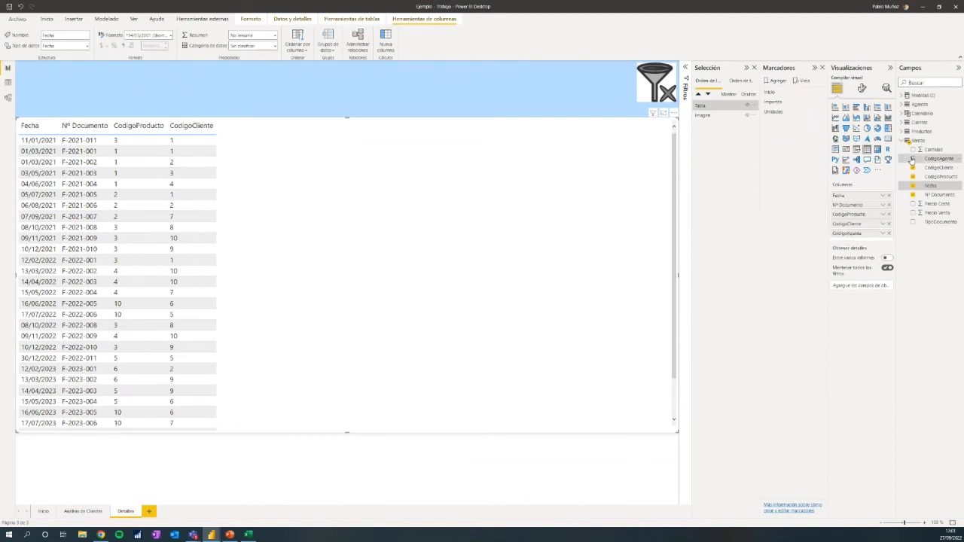
Step: Add the Unidades, Total Venta, Total Coste and Beneficio measures to the table
click(906, 140)
click(906, 95)
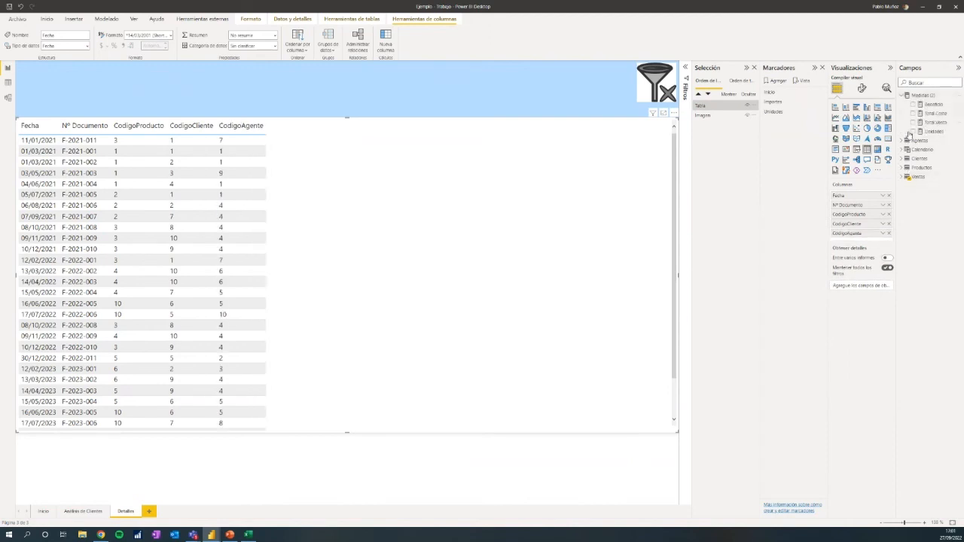
click(913, 131)
click(913, 122)
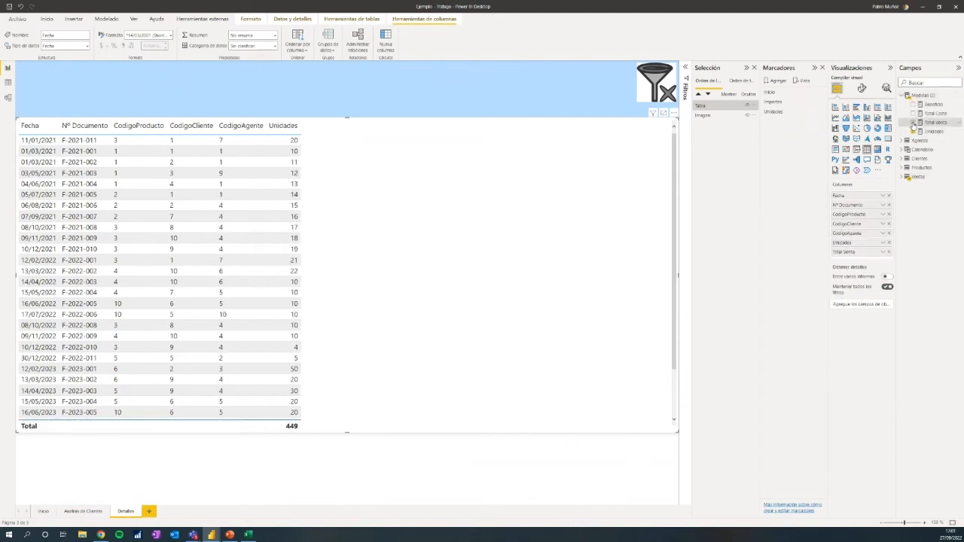
click(913, 113)
click(913, 104)
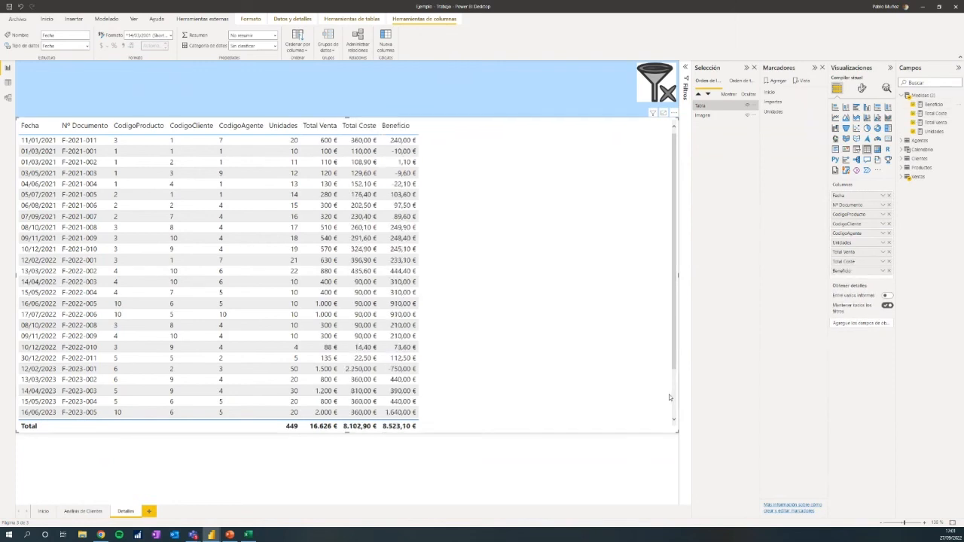
Step: Deselect the table and close the Selección and Marcadores panes to enlarge the canvas
click(569, 100)
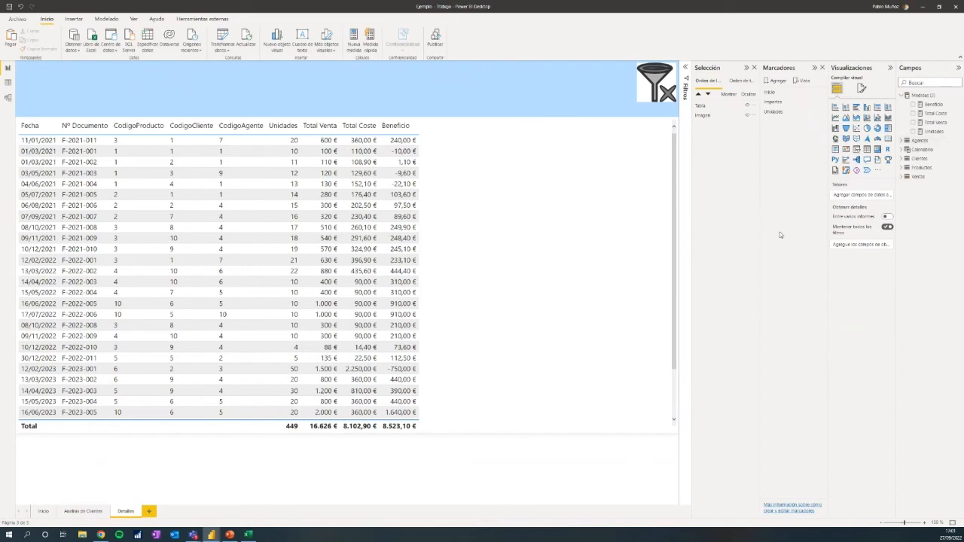
click(754, 67)
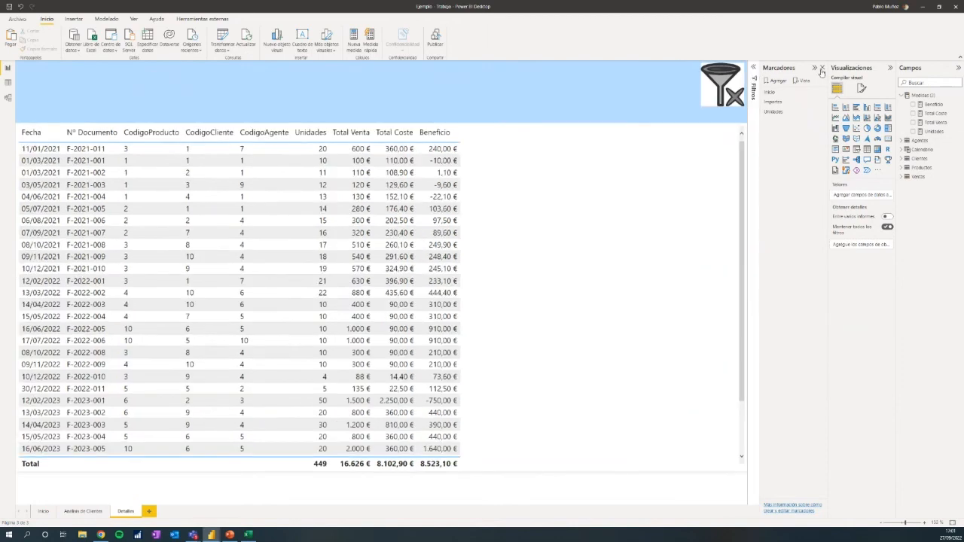
click(822, 69)
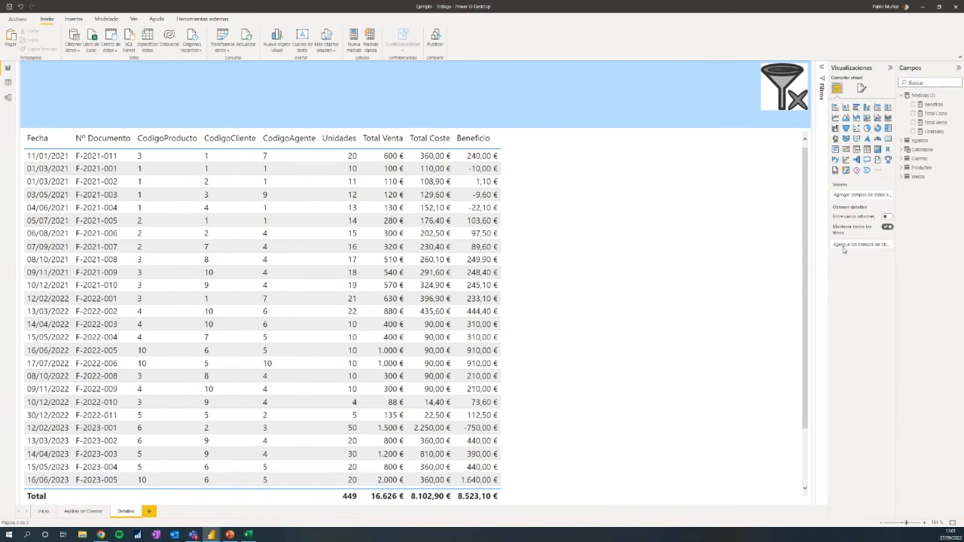
Step: Add NombreCliente from the Clientes table as a drill-through field of the Detalles page and collapse its filter card
click(901, 96)
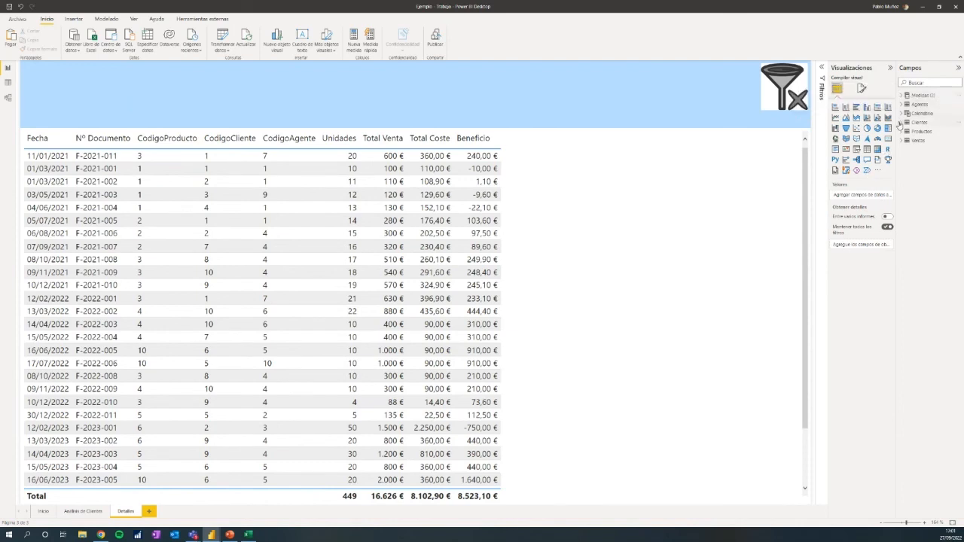
click(902, 122)
drag(941, 143, 874, 245)
click(873, 245)
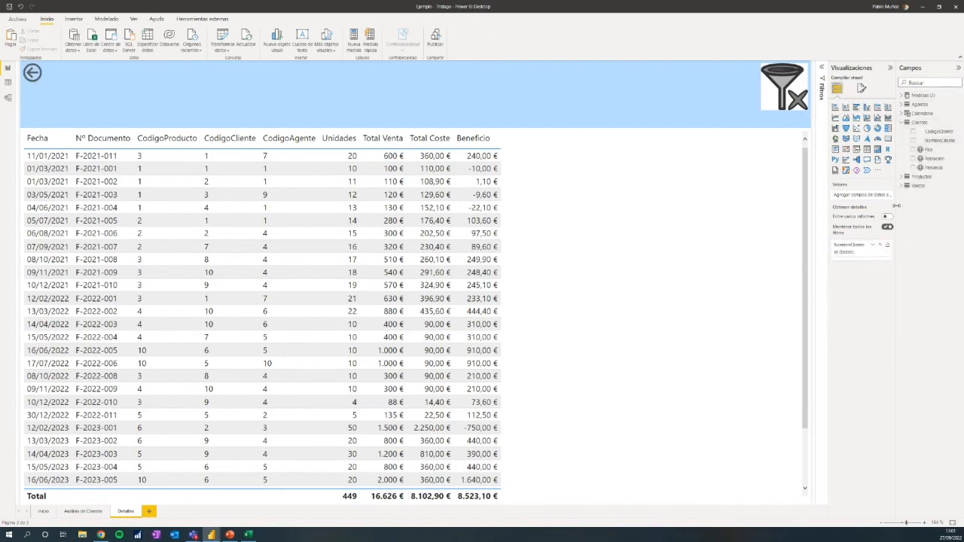
Step: Add NombreProducto from the Productos table as a second drill-through field and collapse its filter card
click(904, 122)
click(904, 131)
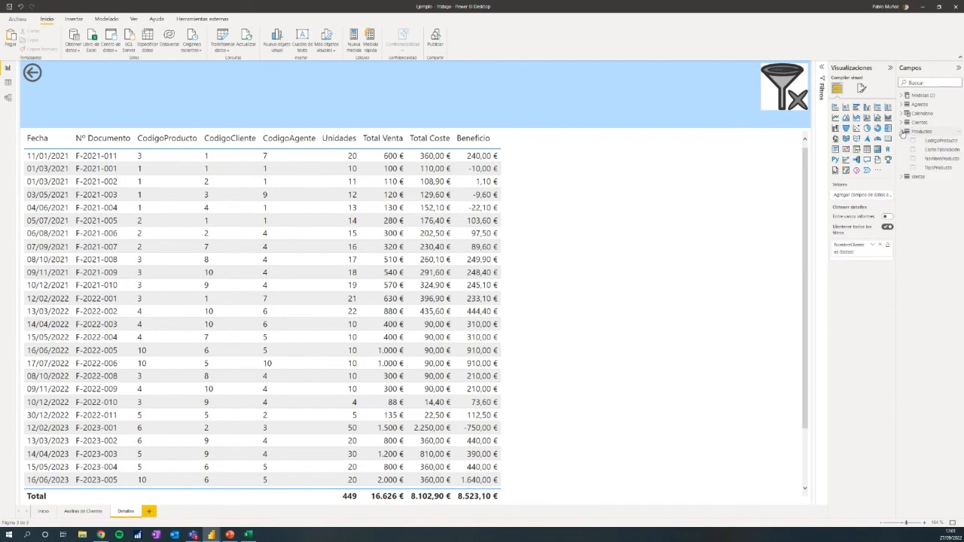
drag(946, 160, 877, 262)
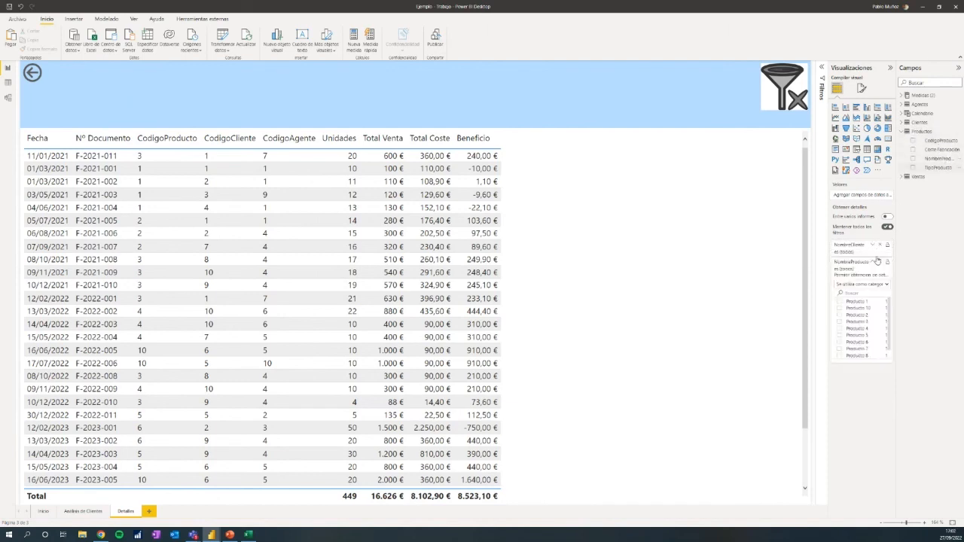
click(874, 262)
click(904, 132)
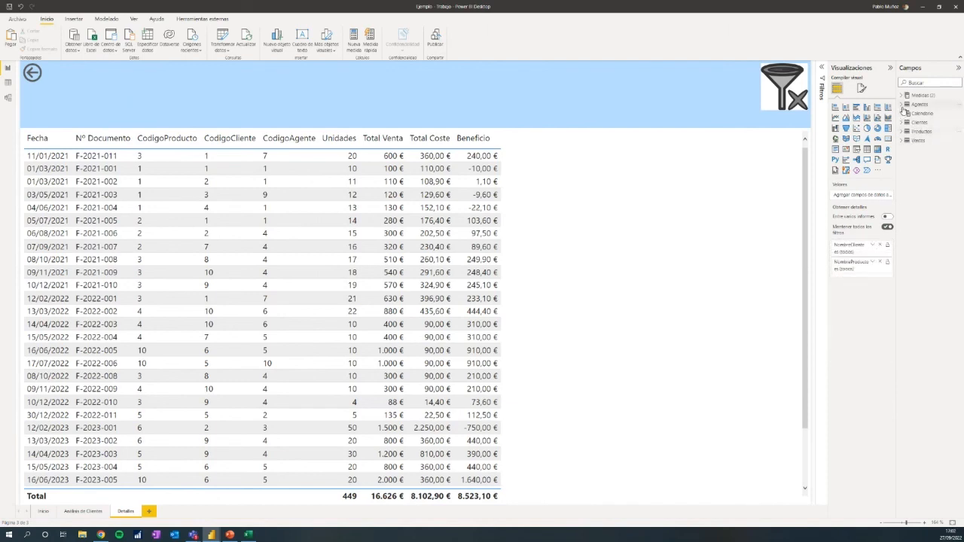
Step: Add Nombre Agente from the Agentes table as a third drill-through field and select the page's back button
click(902, 104)
drag(938, 122, 872, 280)
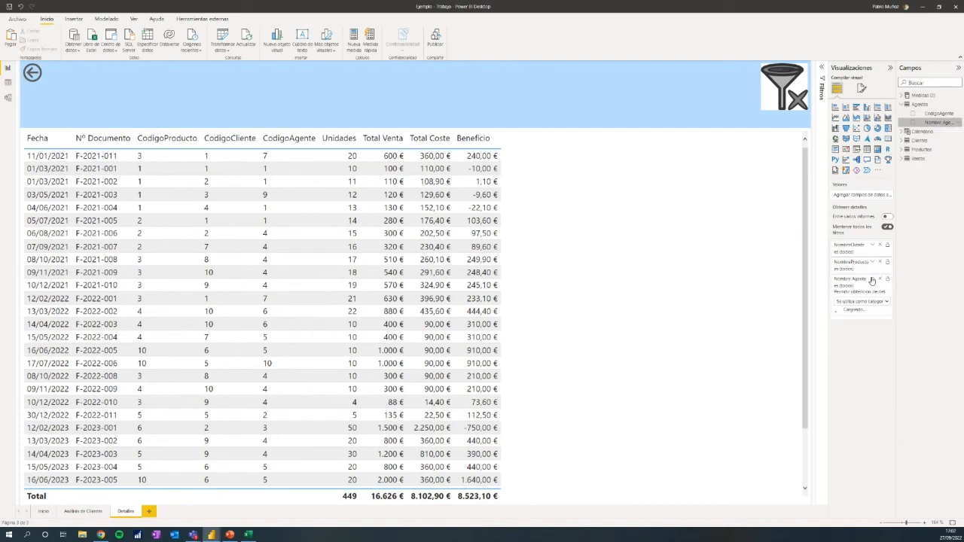
click(872, 279)
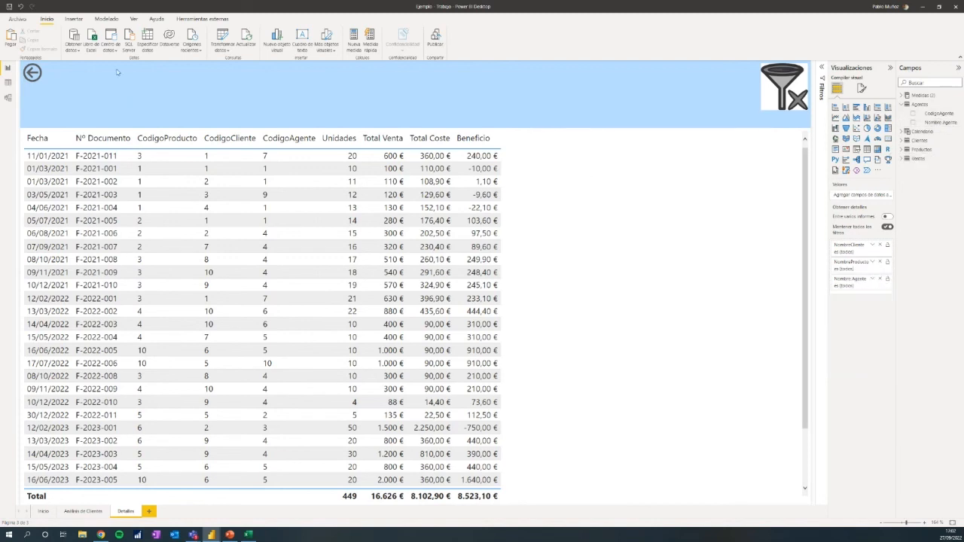
click(58, 69)
mouse_move(58, 70)
mouse_down()
mouse_move(643, 69)
mouse_move(58, 69)
mouse_up()
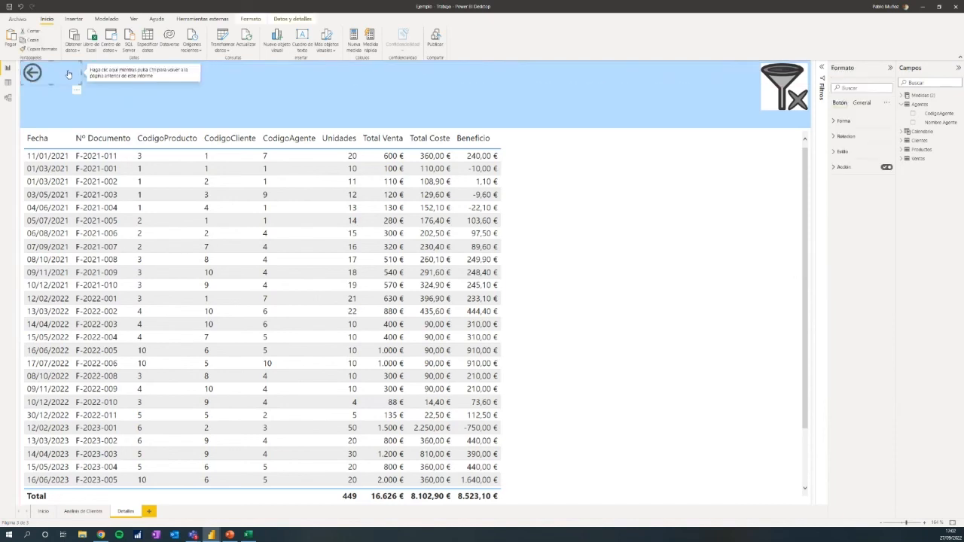
Step: Drill through from the Agente 3 row of the Inicio page's matrix to Detalles, and return with the back arrow
click(43, 511)
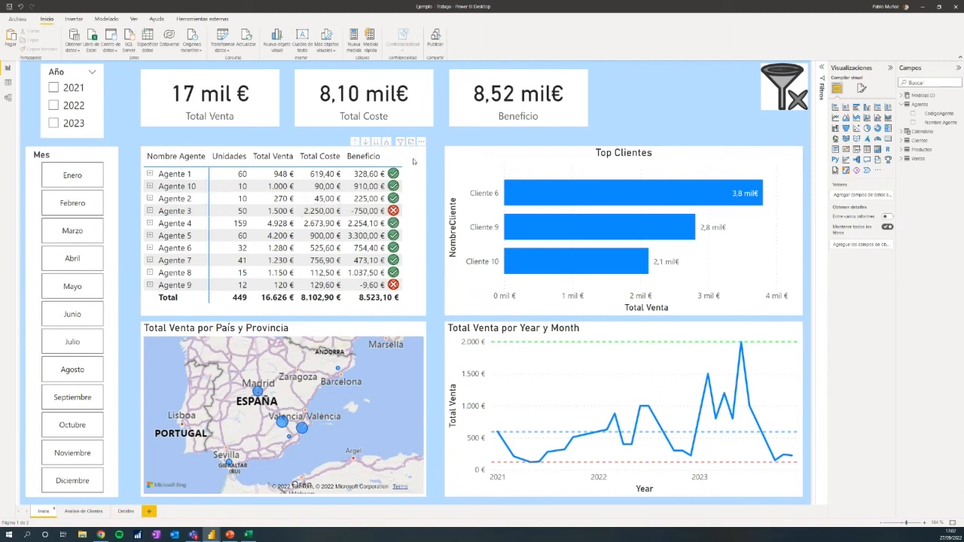
click(417, 169)
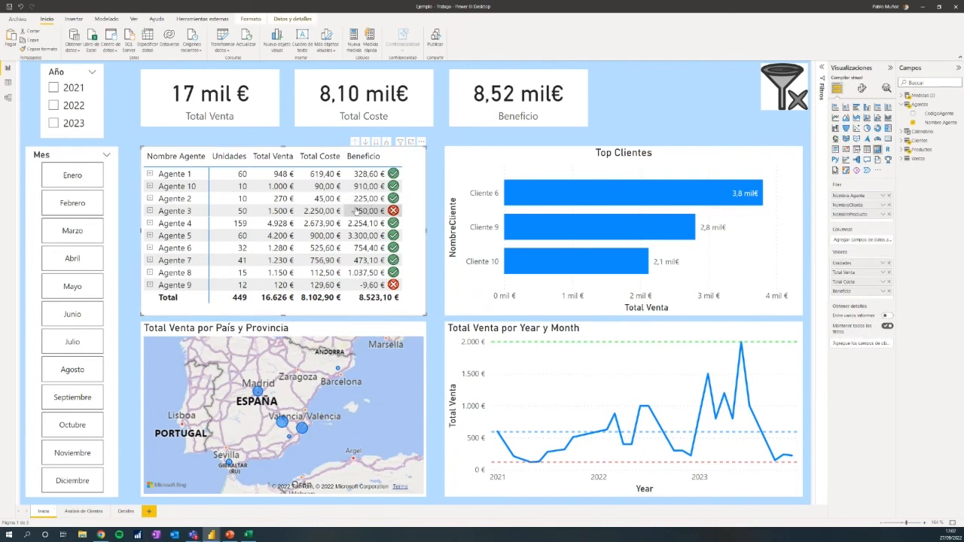
right_click(354, 208)
mouse_move(399, 239)
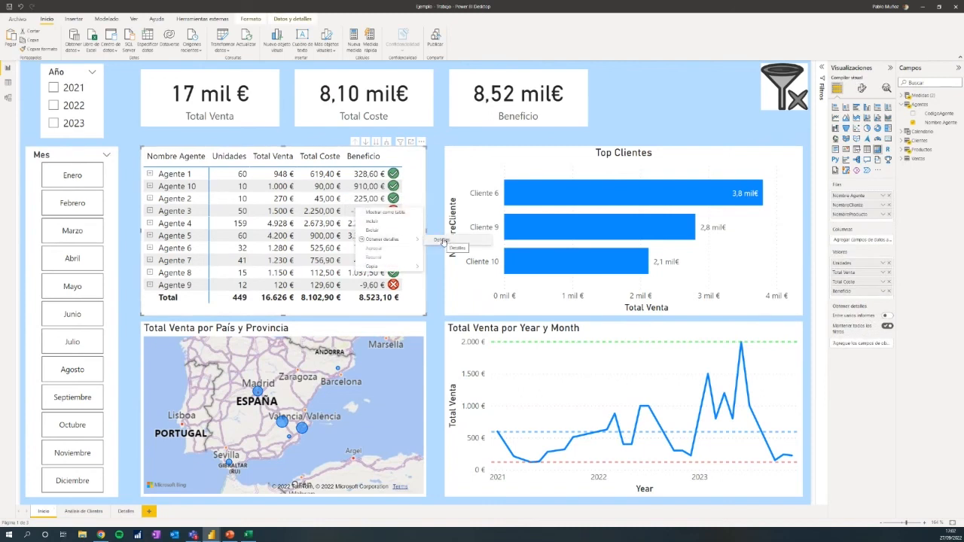
click(442, 240)
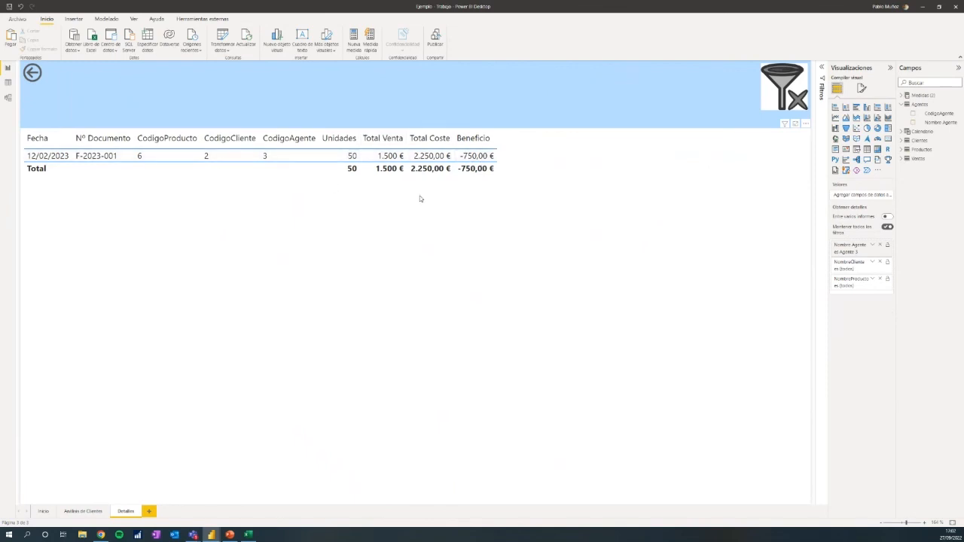
ctrl+click(33, 73)
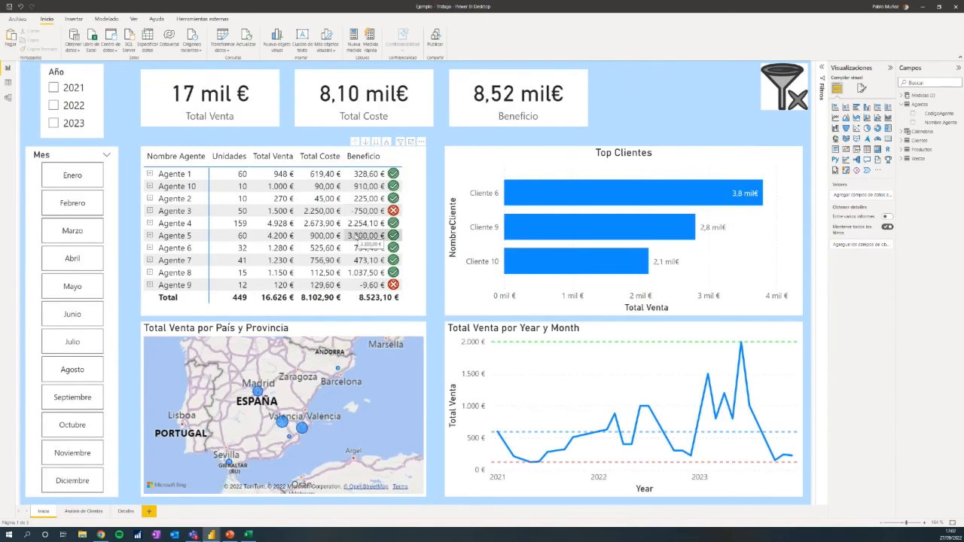
Step: Drill through from the Agente 5 row of the matrix to Detalles, and return to the Inicio page
right_click(356, 236)
mouse_move(411, 266)
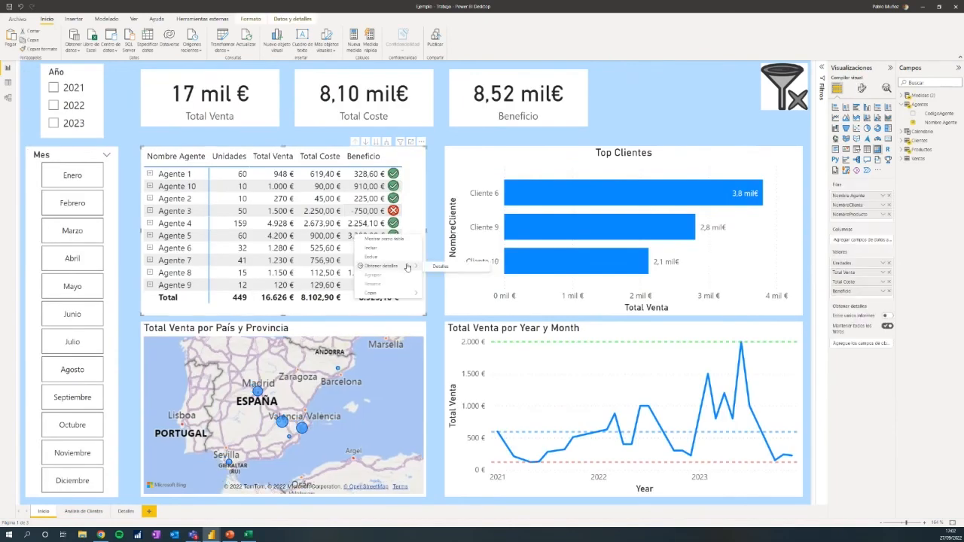
click(440, 267)
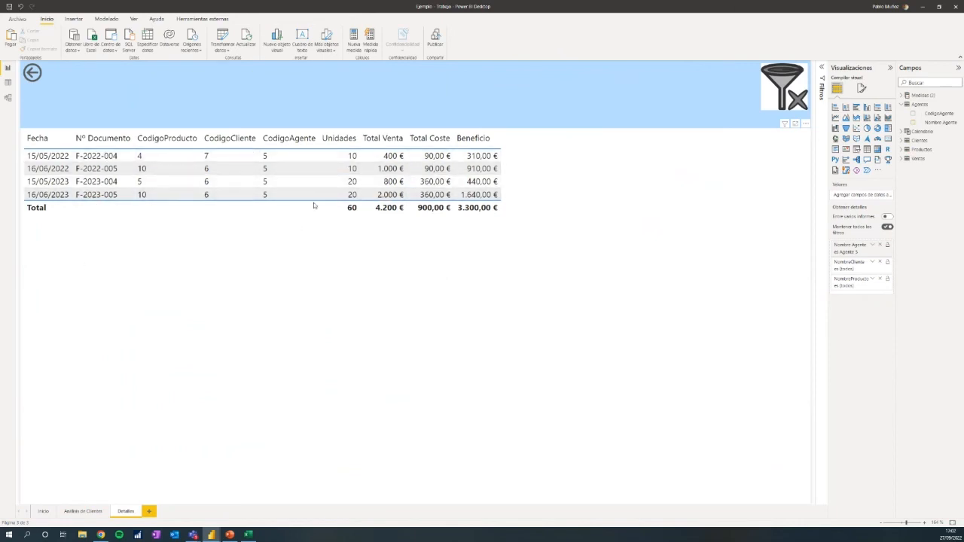
ctrl+click(34, 74)
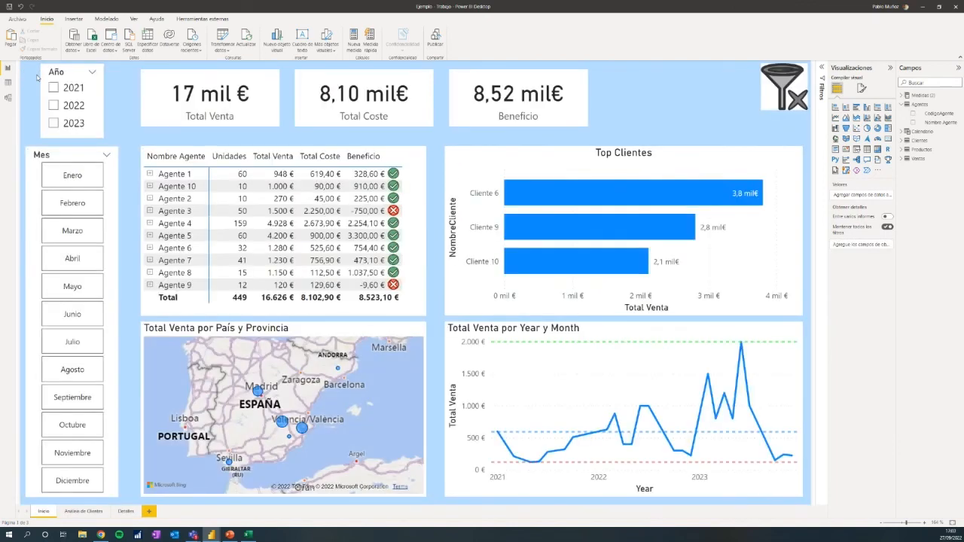
Step: Add a new report page and name it Tooltip
click(150, 512)
double_click(158, 512)
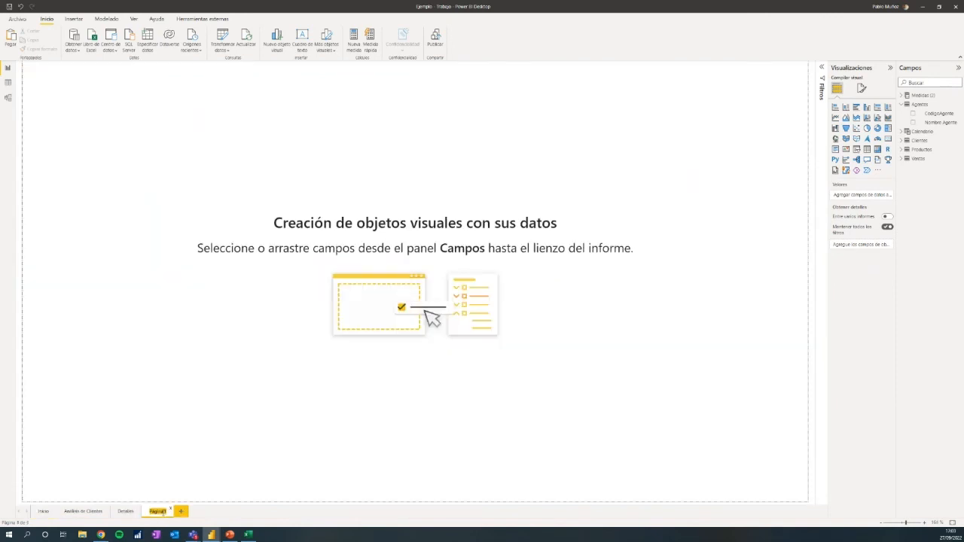
text(Tooltip)
key(Return)
Step: Check the default tooltip of the Madrid bubble on the Inicio page's map and return to the Tooltip page
click(40, 512)
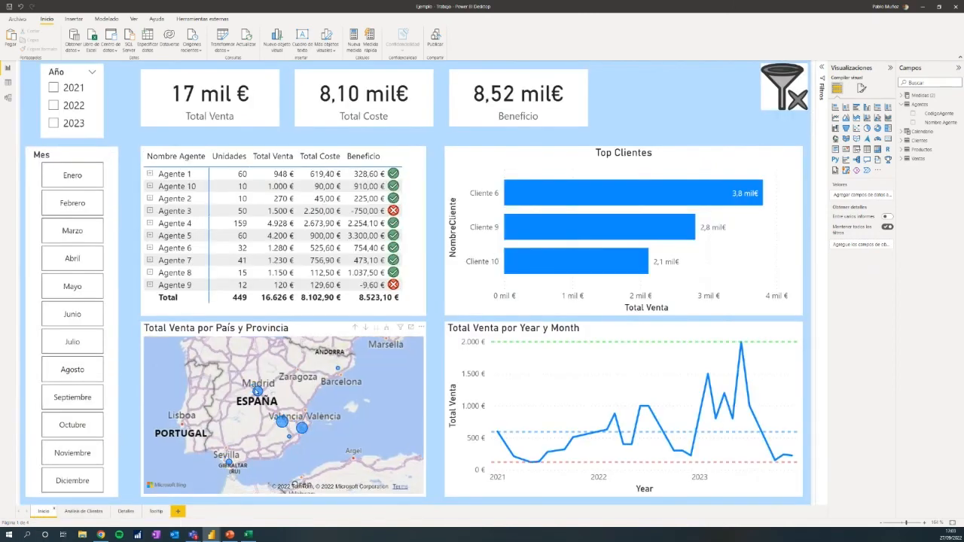
mouse_move(257, 392)
click(157, 512)
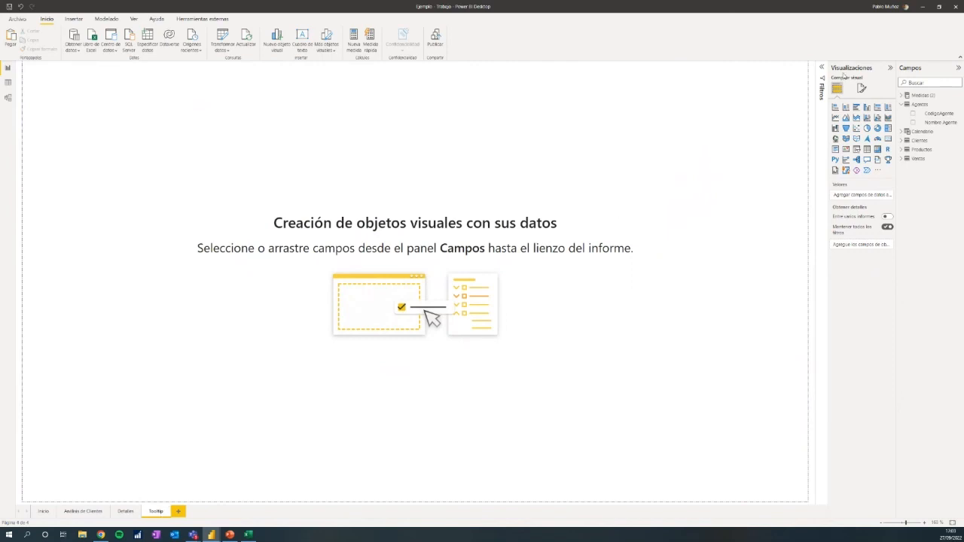
Step: Set the Tooltip page's canvas type to Información sobre herramientas
click(863, 89)
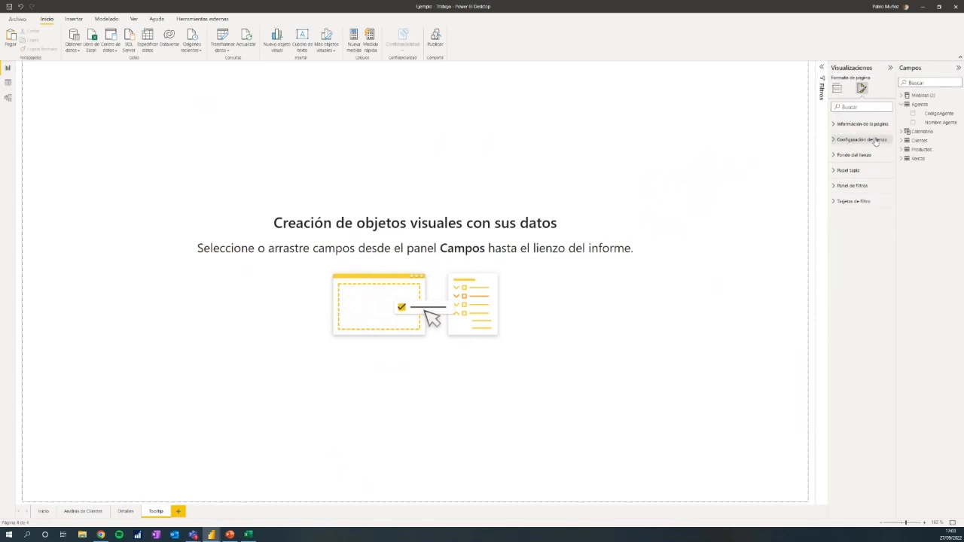
click(846, 141)
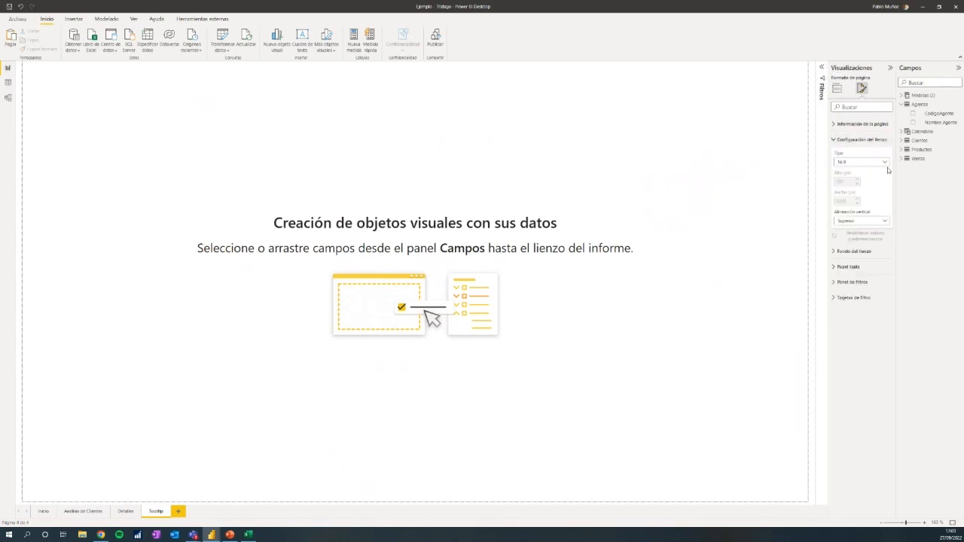
click(885, 164)
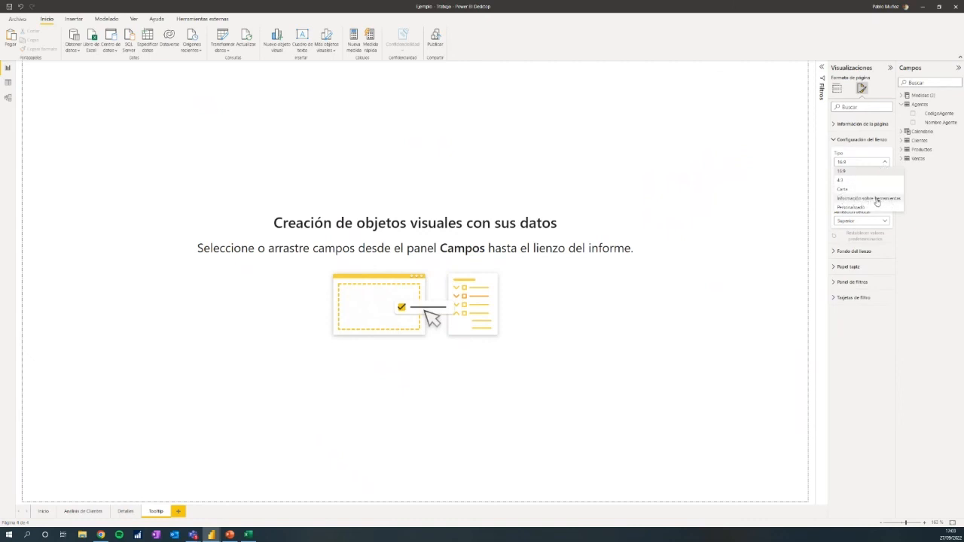
click(877, 198)
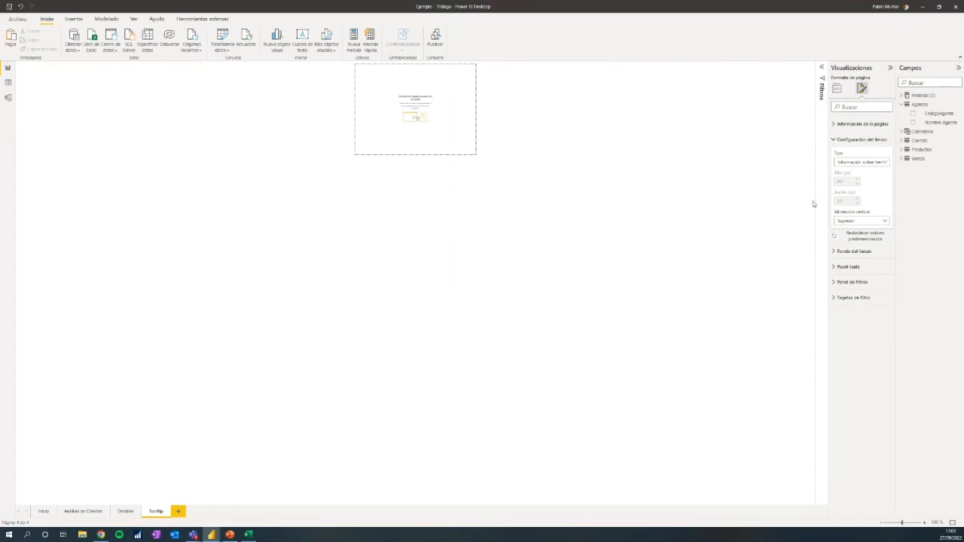
click(849, 140)
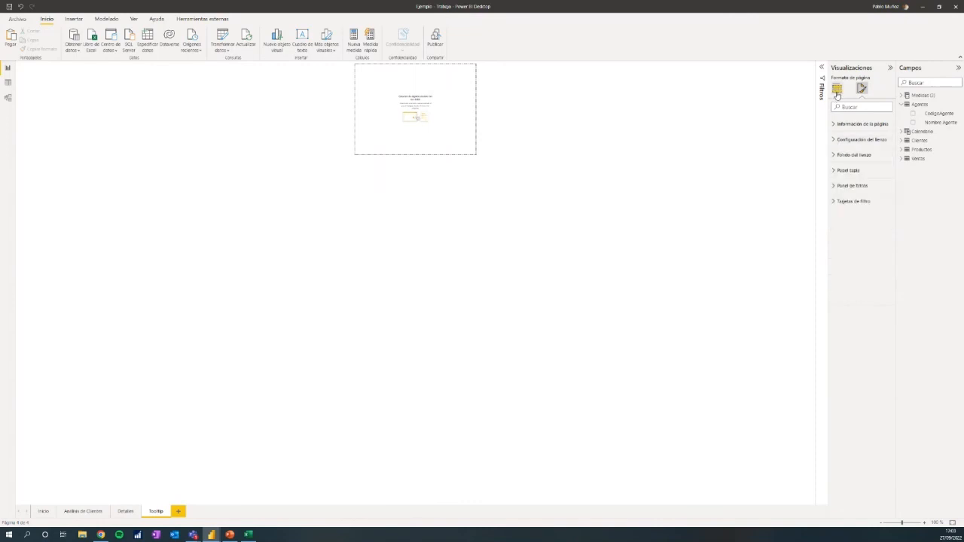
Step: Insert a clustered bar chart filling the Tooltip page, with Nombre Agente on the Y axis and Beneficio on the X axis
click(837, 90)
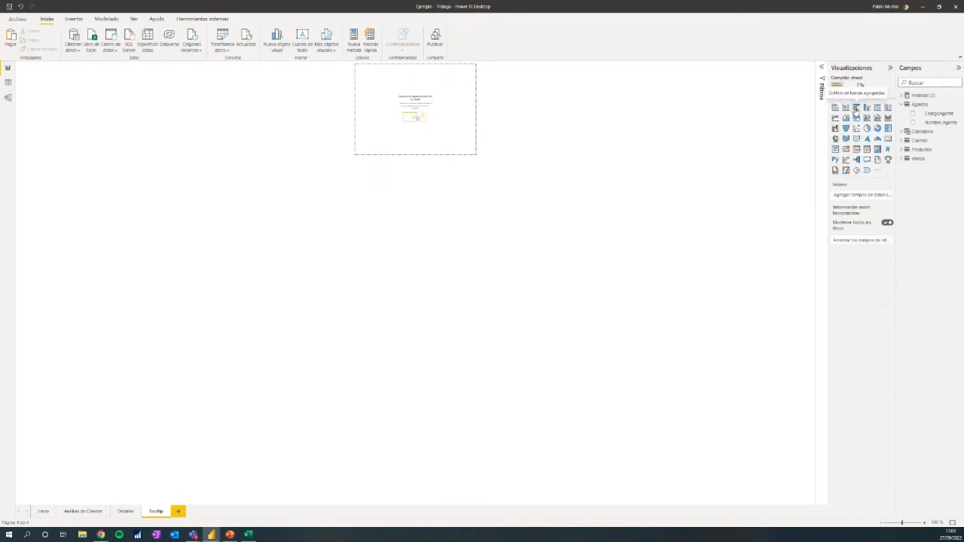
click(856, 109)
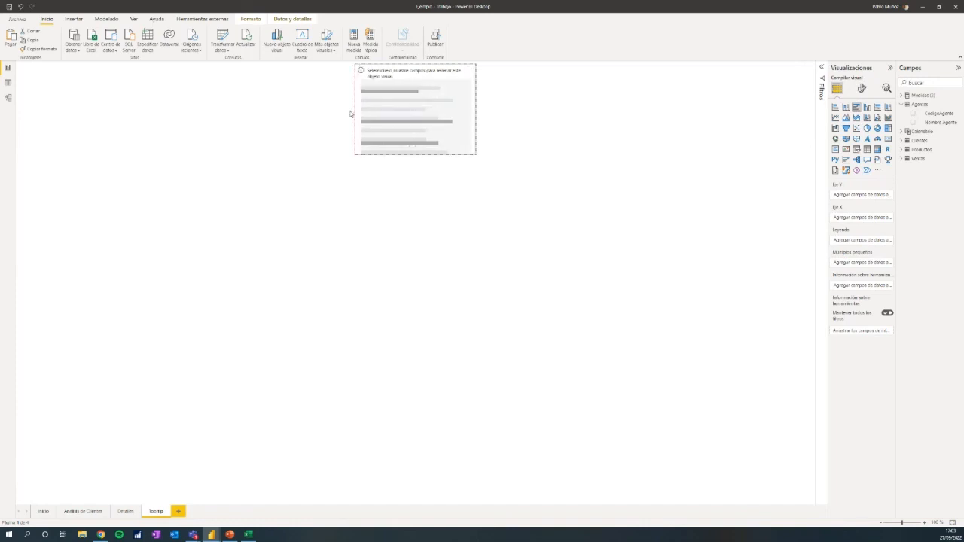
click(902, 105)
click(902, 105)
click(913, 123)
click(902, 105)
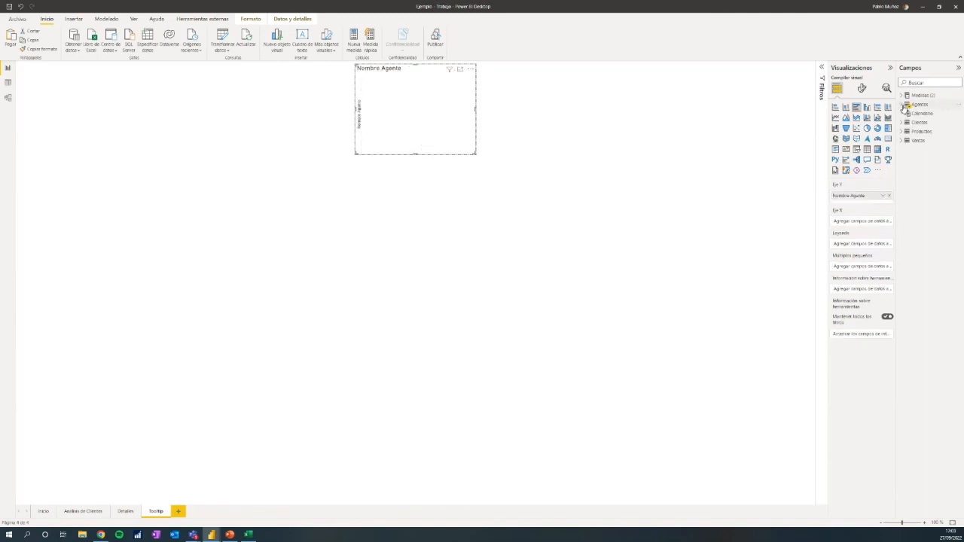
click(903, 95)
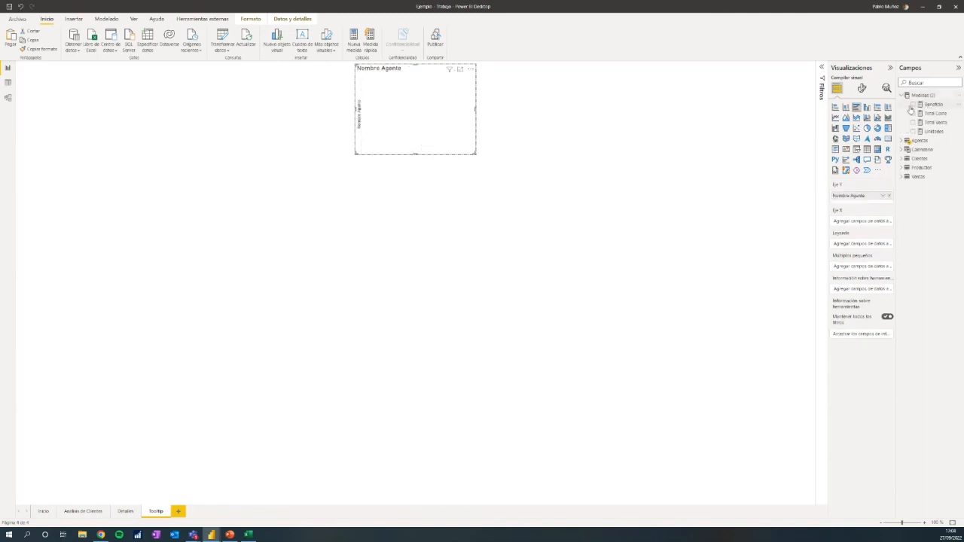
click(913, 104)
click(904, 97)
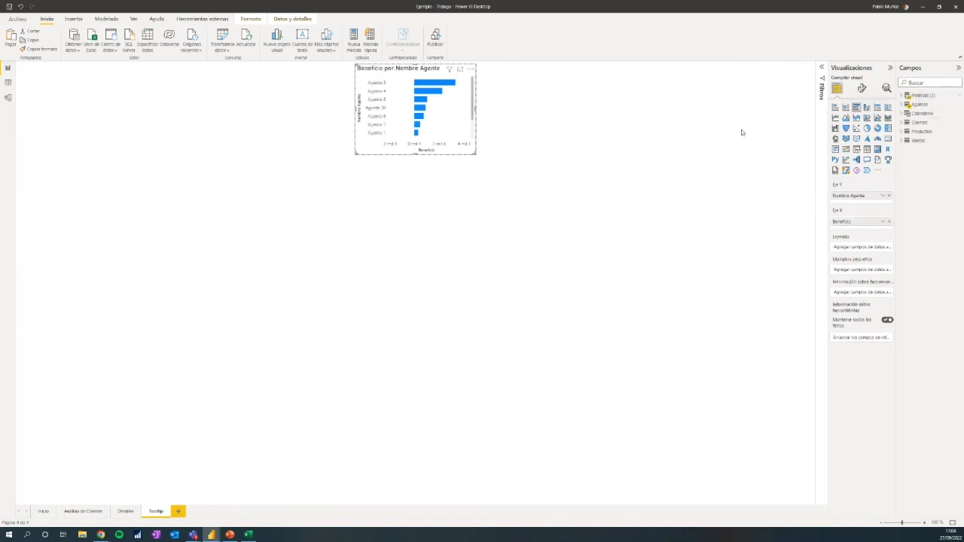
Step: Set the tooltip of the Inicio page's map to the report page Tooltip and check it on the Madrid bubble
click(43, 512)
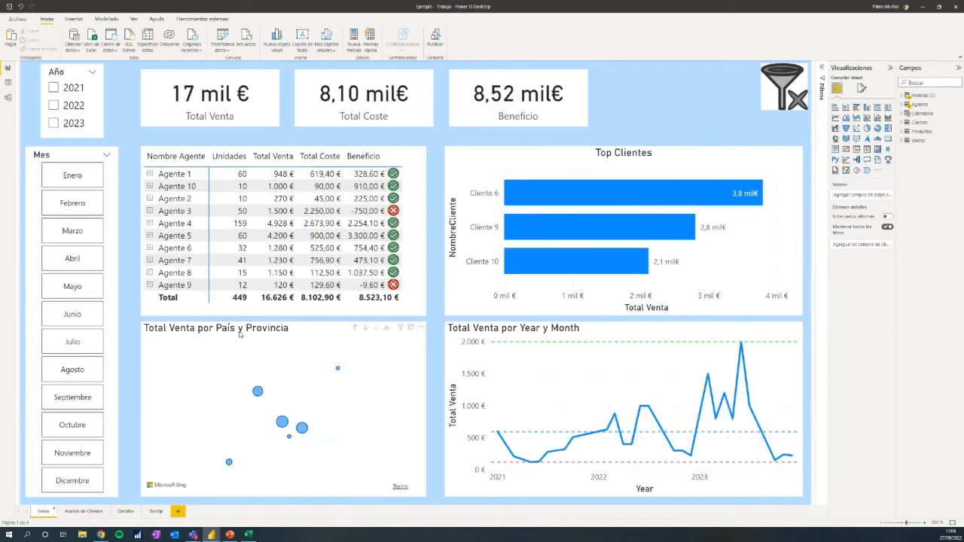
click(239, 336)
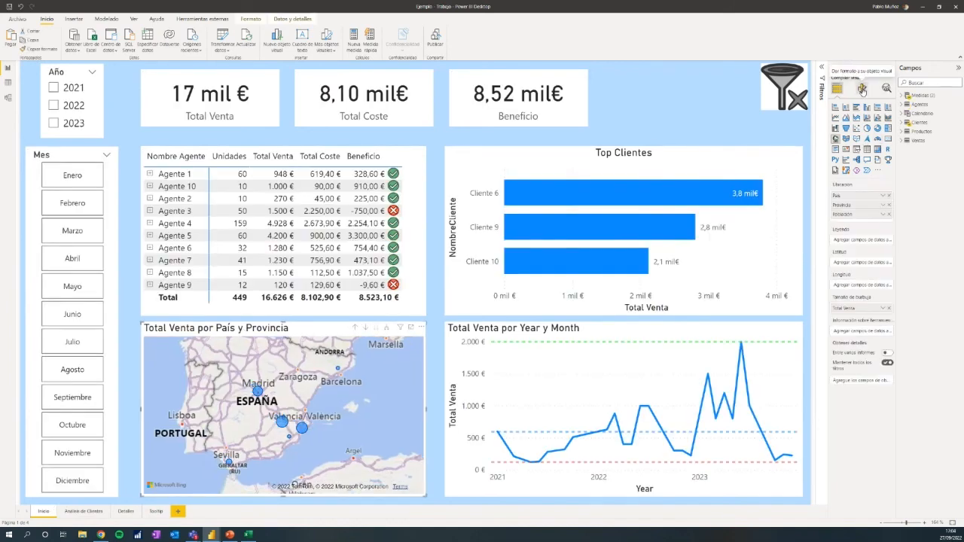
click(862, 89)
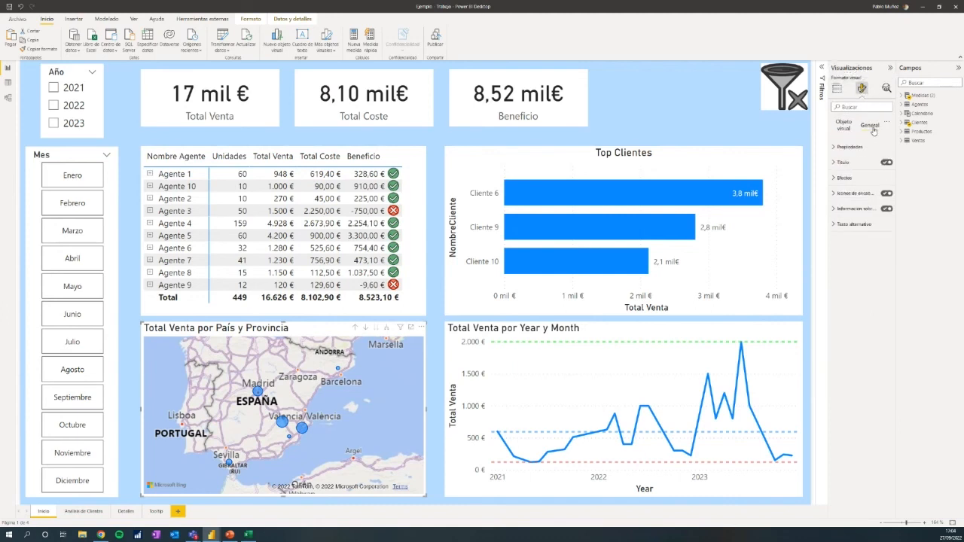
click(874, 128)
click(840, 209)
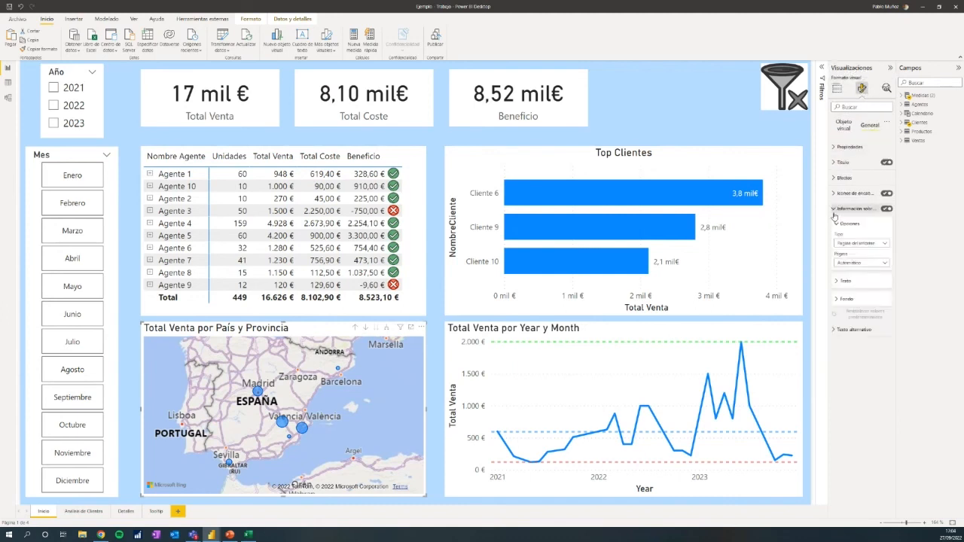
click(878, 244)
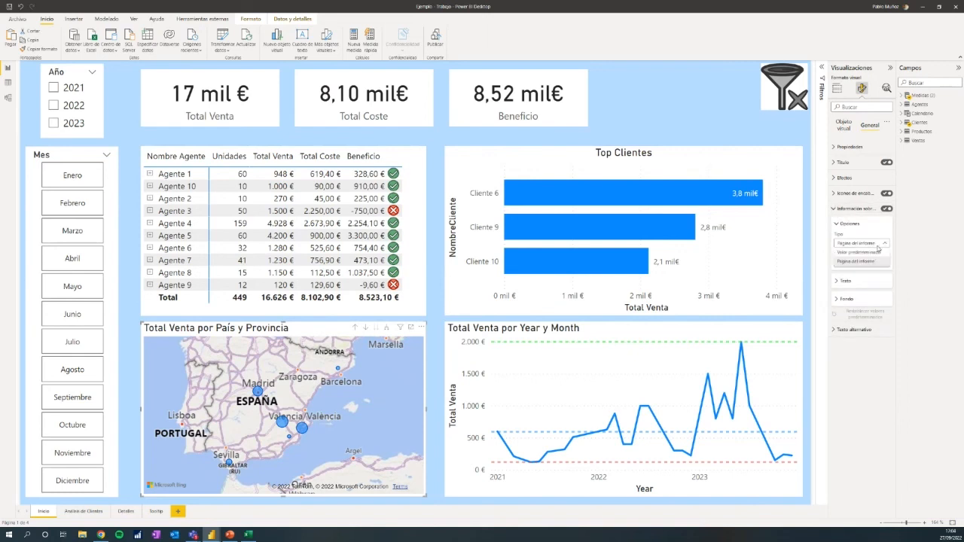
click(877, 249)
click(858, 263)
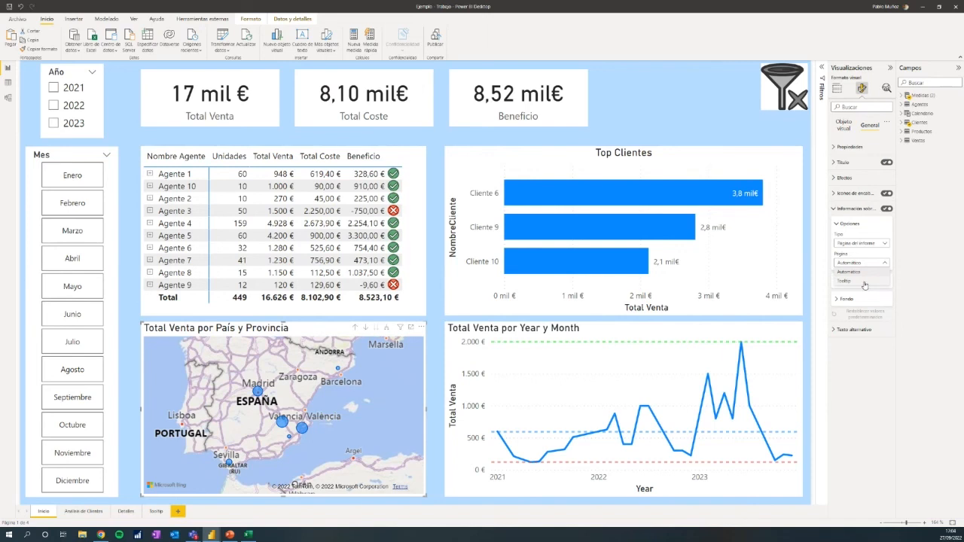
click(864, 282)
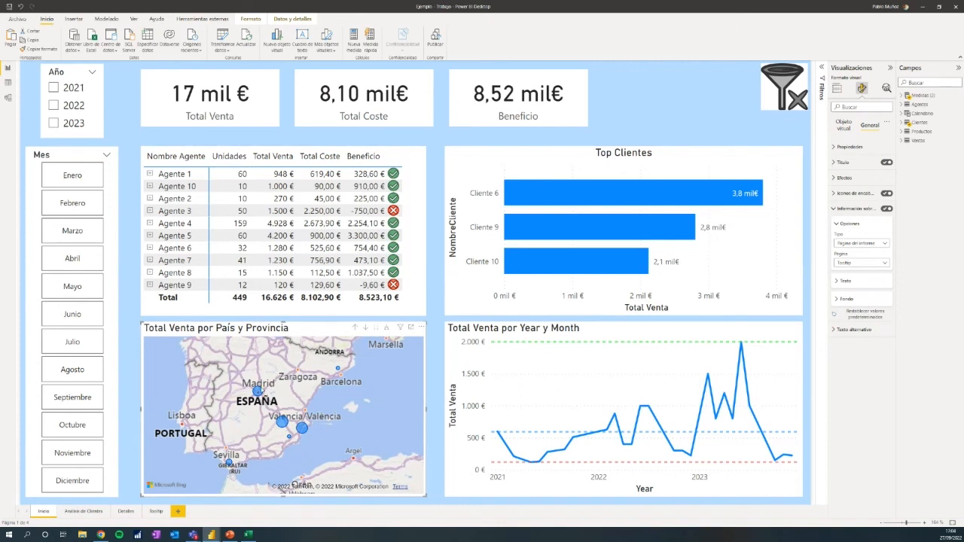
mouse_move(258, 390)
Step: Show the bookmarks list, test the clear-filters image on the Análisis de Clientes page, and return to that page
click(85, 513)
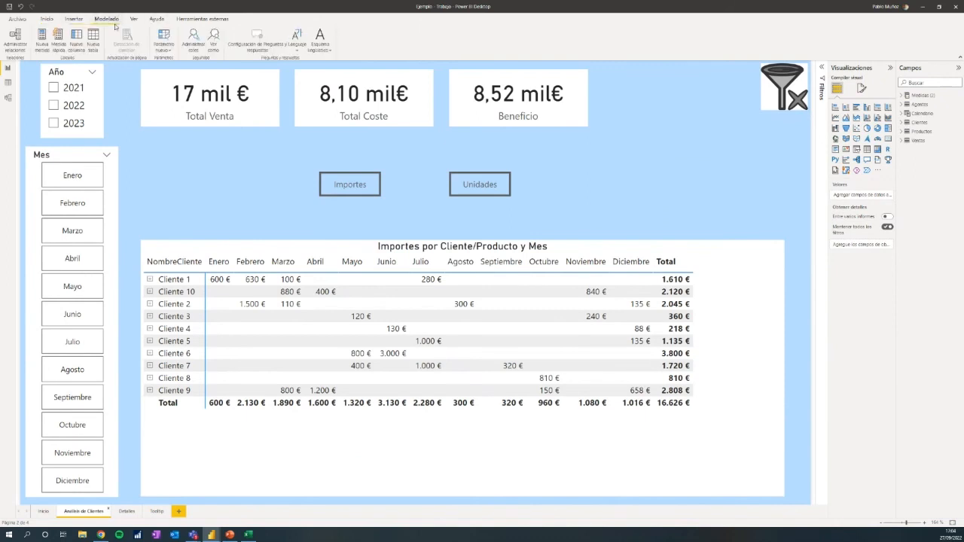
click(134, 19)
click(346, 41)
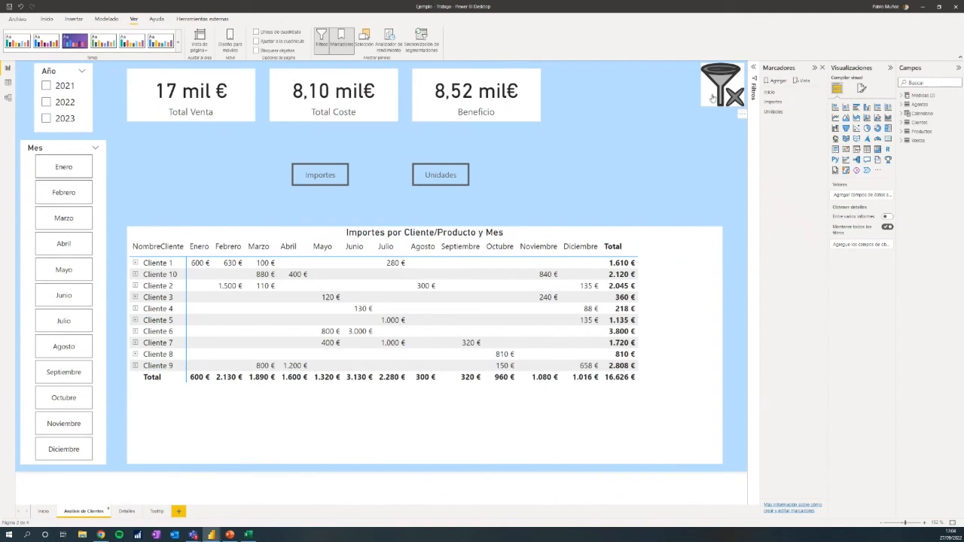
click(45, 514)
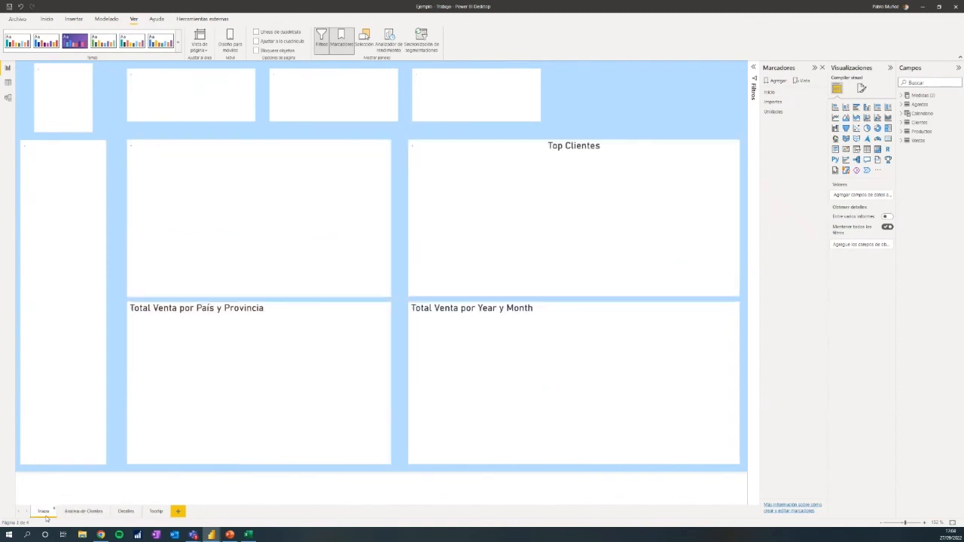
click(85, 511)
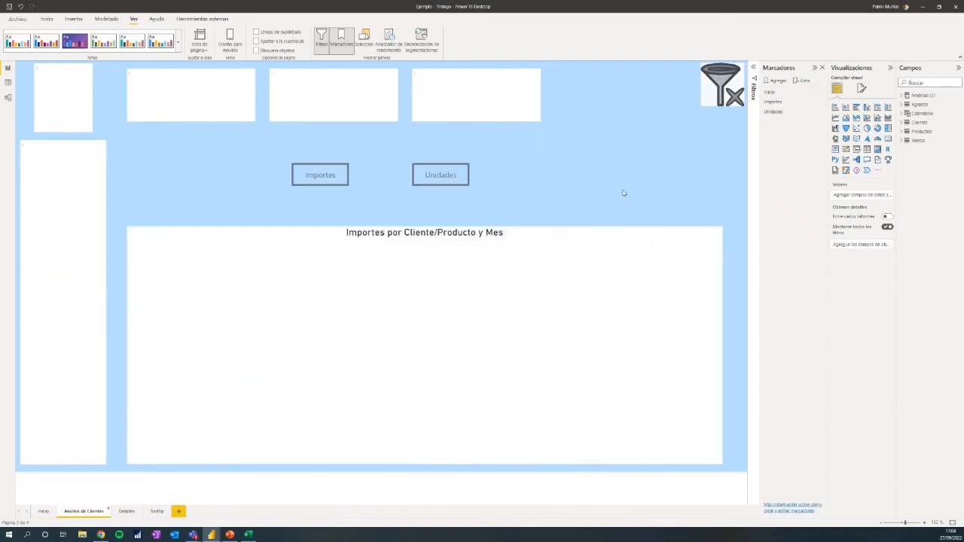
click(719, 85)
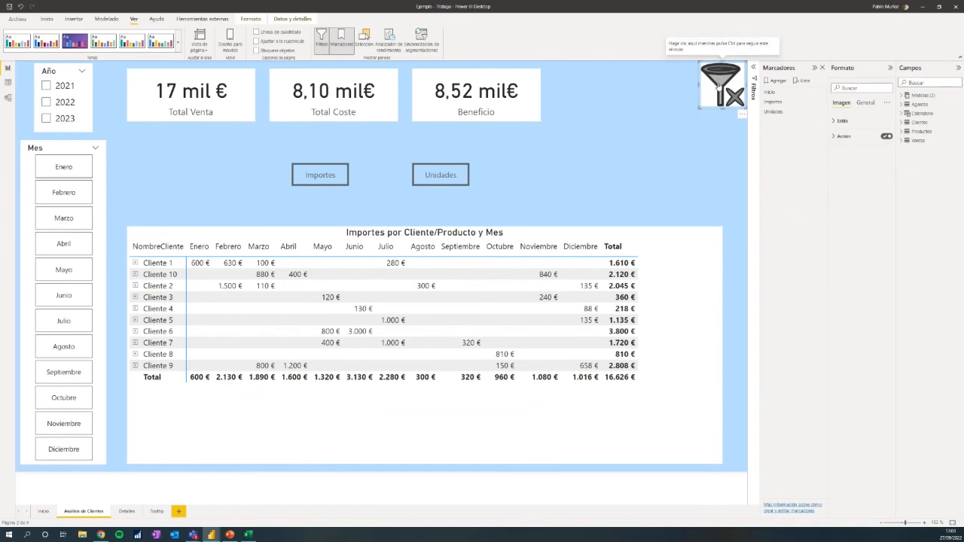
ctrl+click(720, 85)
click(83, 511)
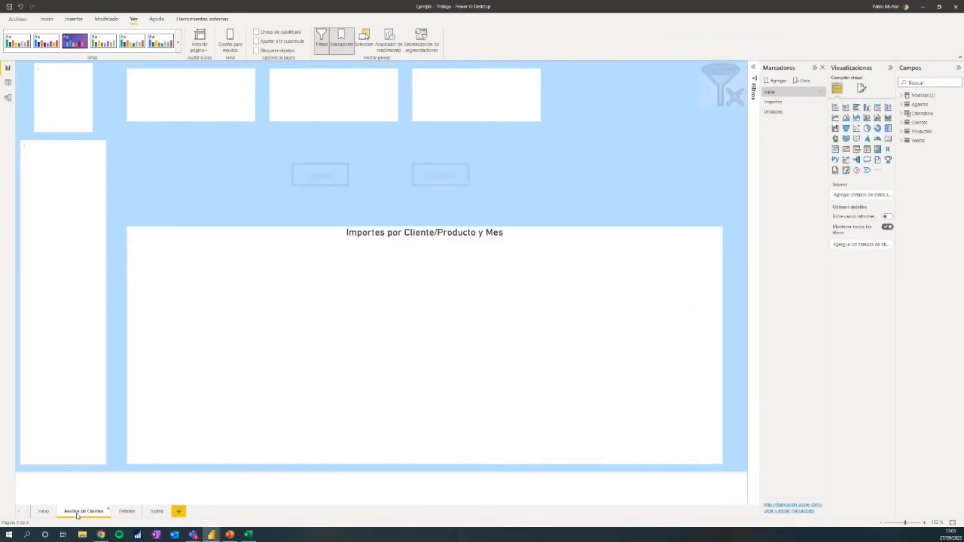
Step: Add a bookmark of the Análisis de Clientes page and name it A. Clientes
click(784, 81)
right_click(783, 123)
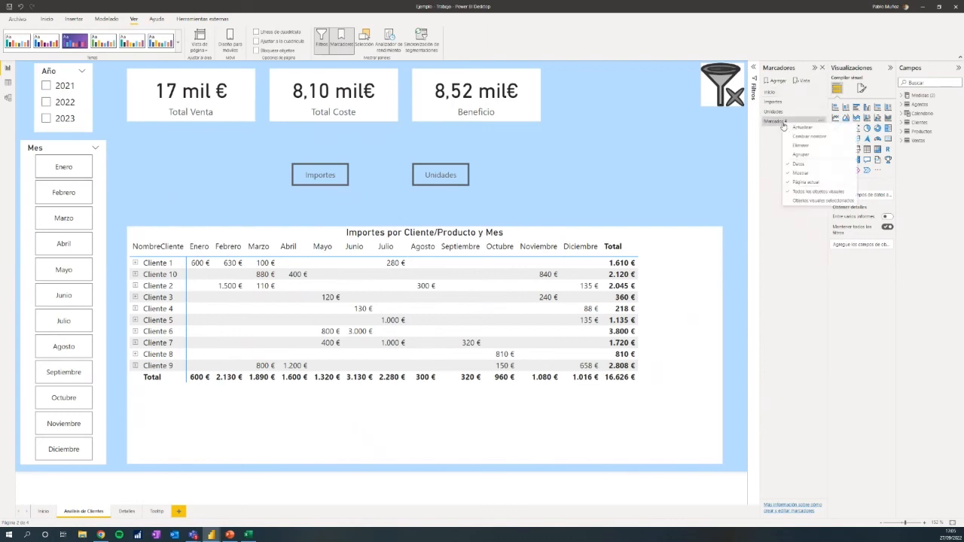
click(817, 136)
text(Clien)
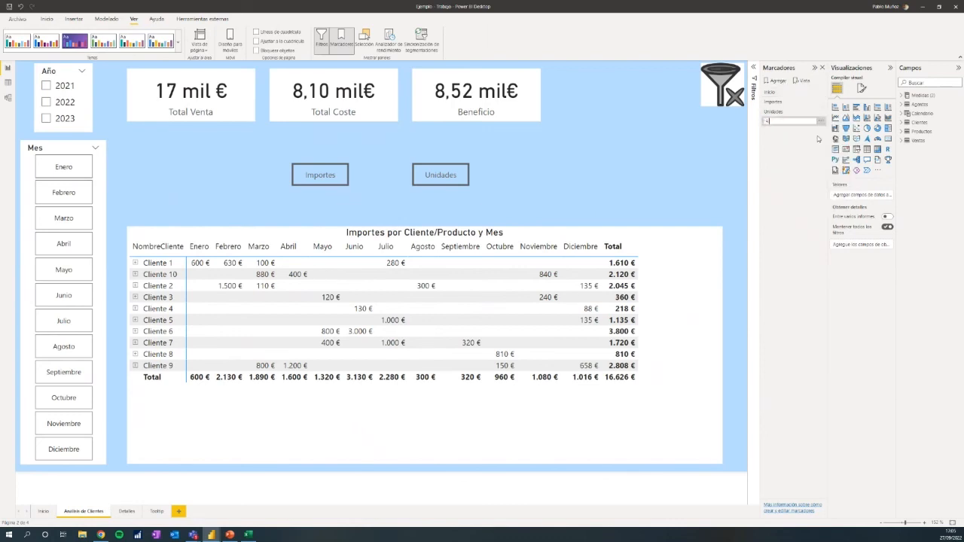
text(tes)
key(Return)
Step: Set the action of the clear-filters image on Análisis de Clientes to the A. Clientes bookmark
click(727, 88)
click(840, 136)
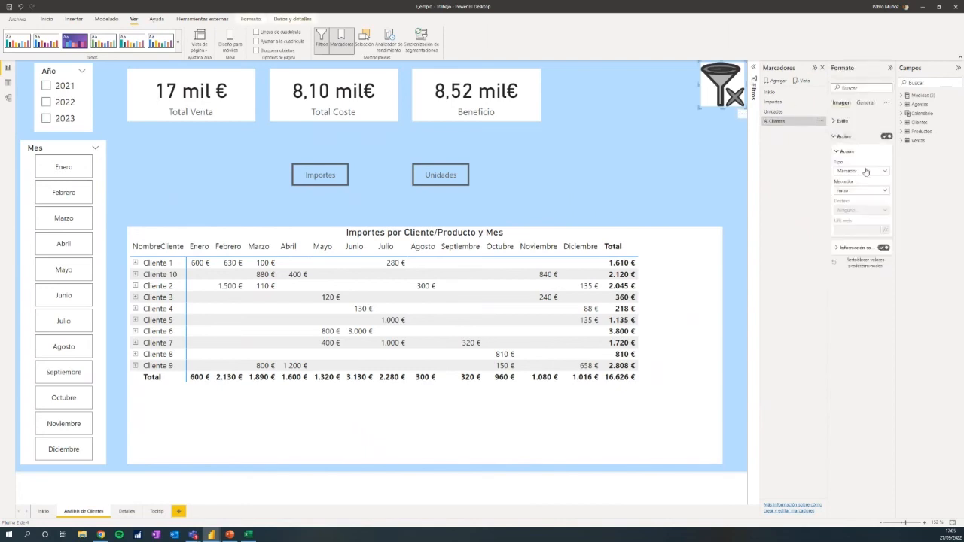
click(862, 191)
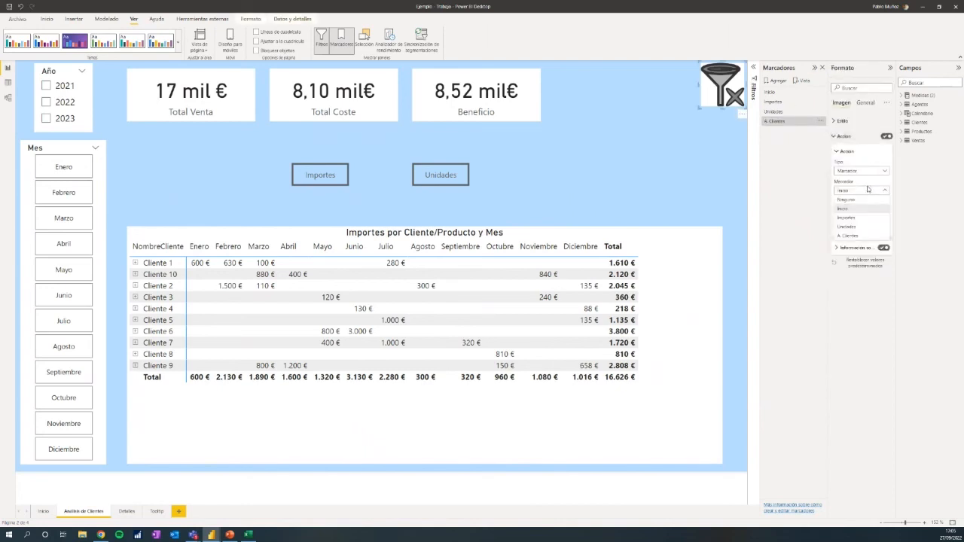
click(848, 235)
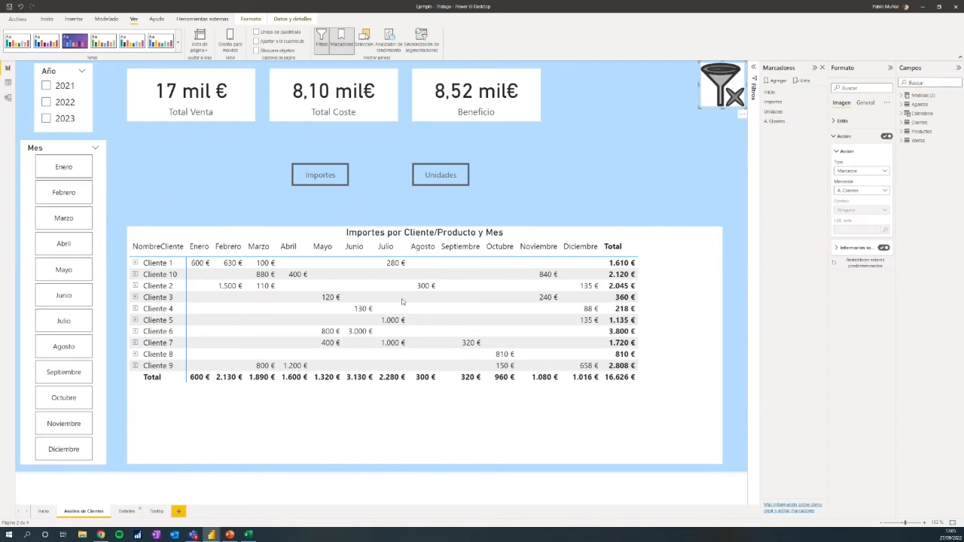
Step: Add a bookmark of the Detalles page and name it Detalles
click(125, 512)
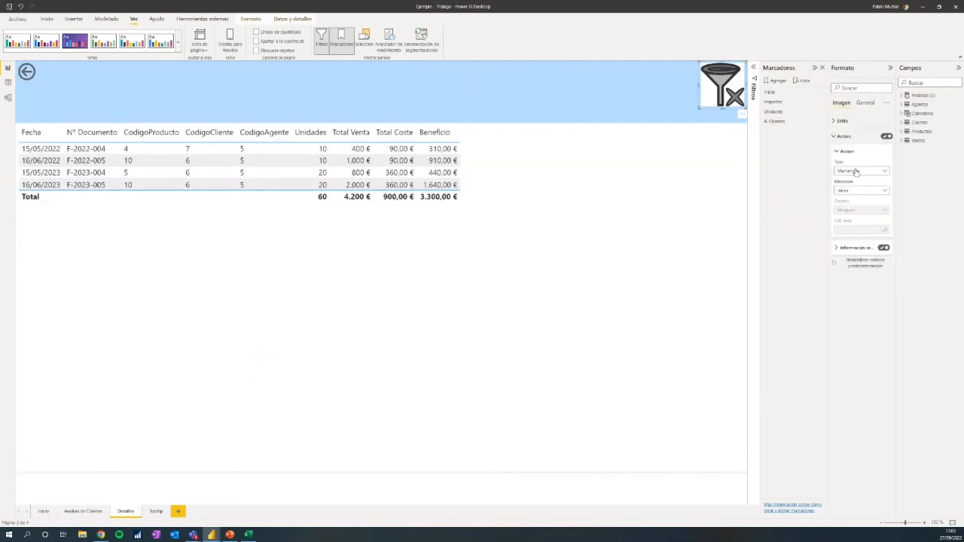
click(776, 81)
right_click(783, 130)
click(814, 144)
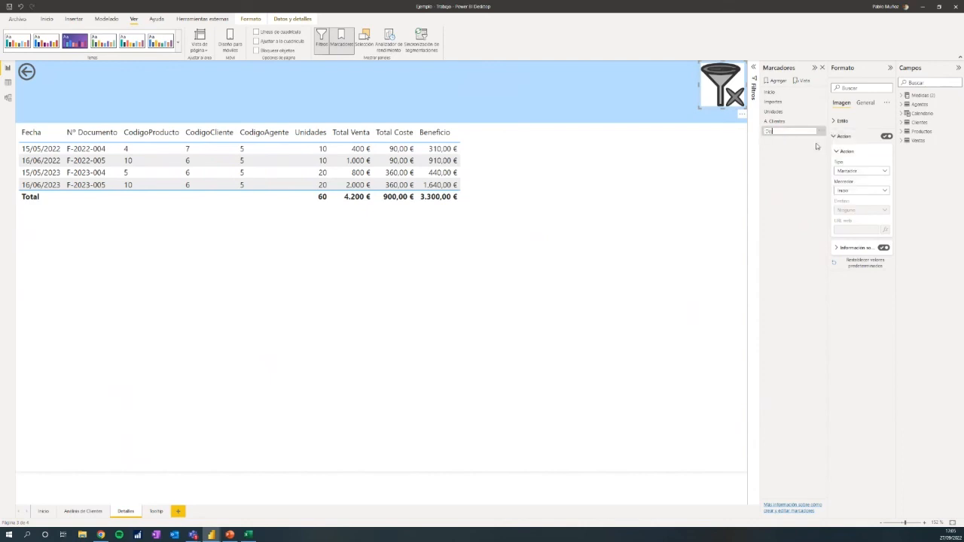
text(Detalles)
key(Return)
Step: Set the action of the Detalles page's clear-filters image to the Detalles bookmark
click(866, 193)
click(863, 209)
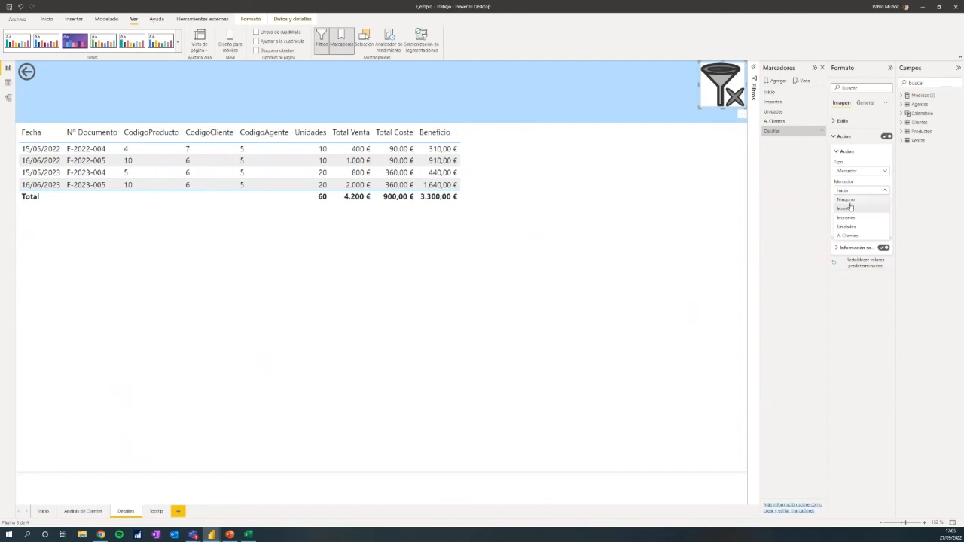
click(604, 99)
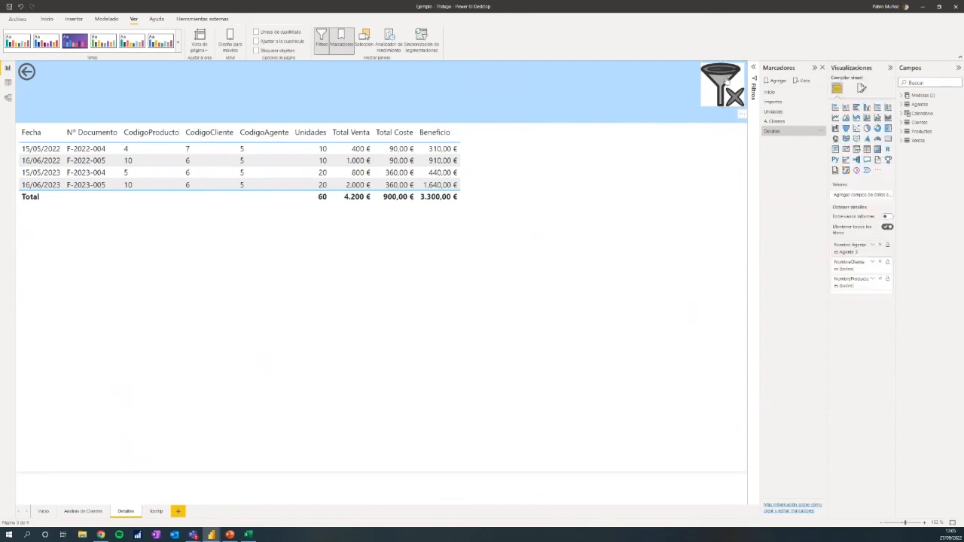
click(722, 84)
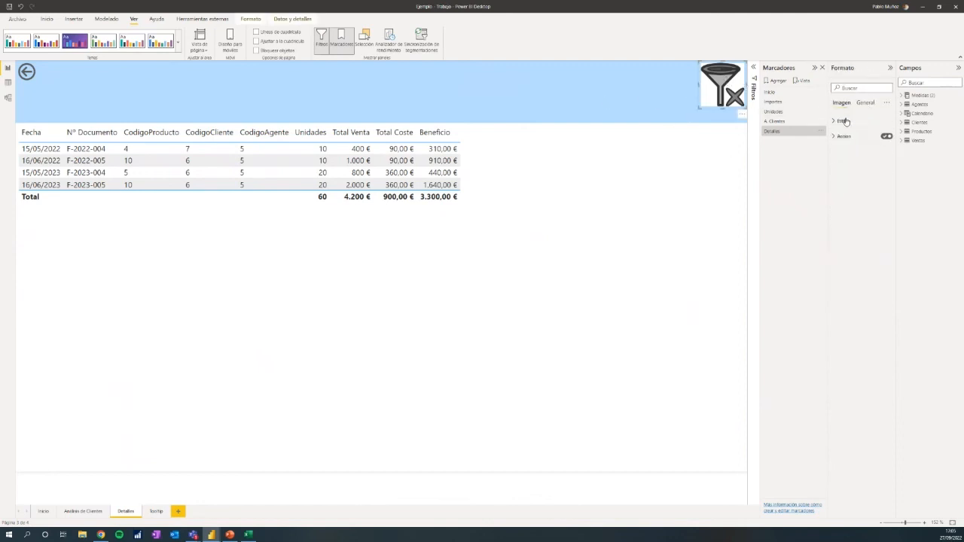
click(843, 137)
click(870, 194)
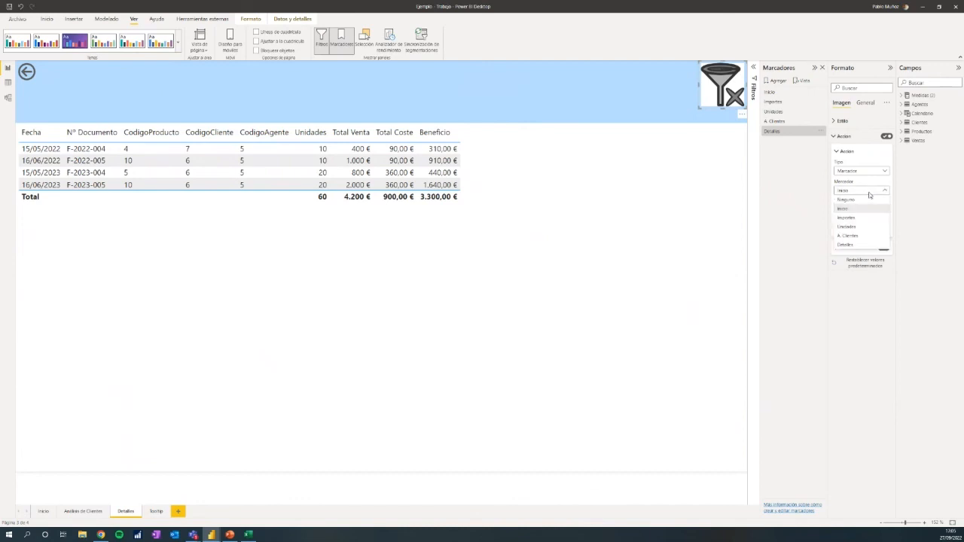
click(859, 246)
click(642, 94)
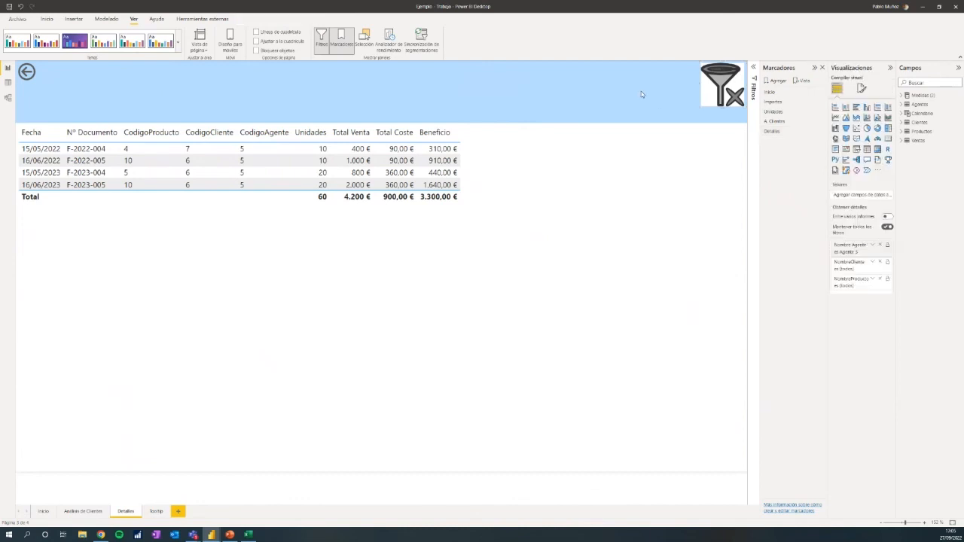
Step: Filter Inicio and Análisis de Clientes by Febrero, and test the clear-filters image on Análisis de Clientes
click(43, 512)
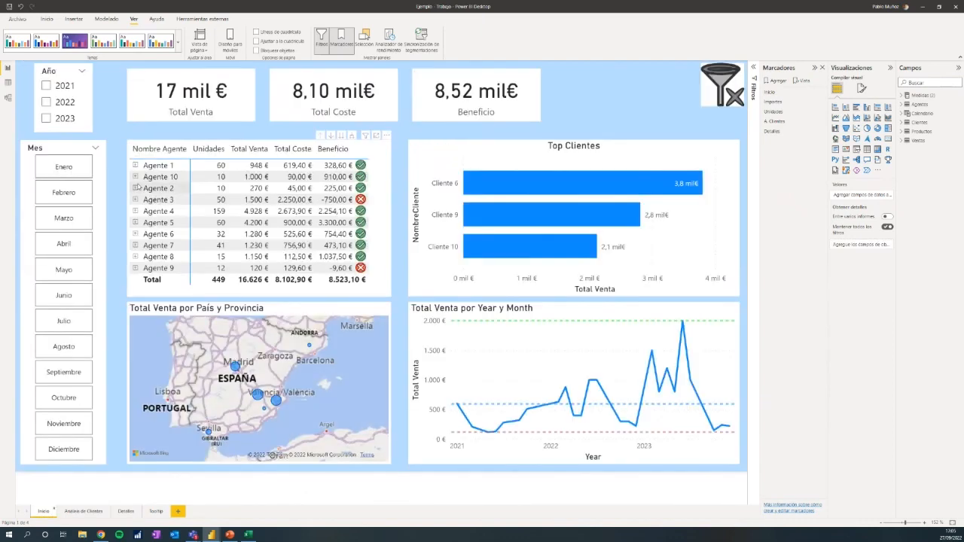
click(63, 192)
click(86, 513)
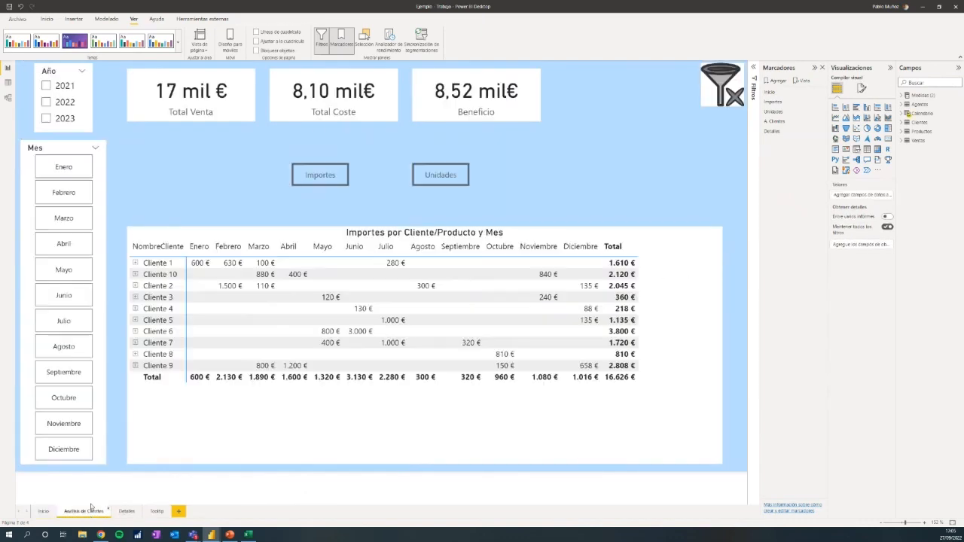
click(87, 198)
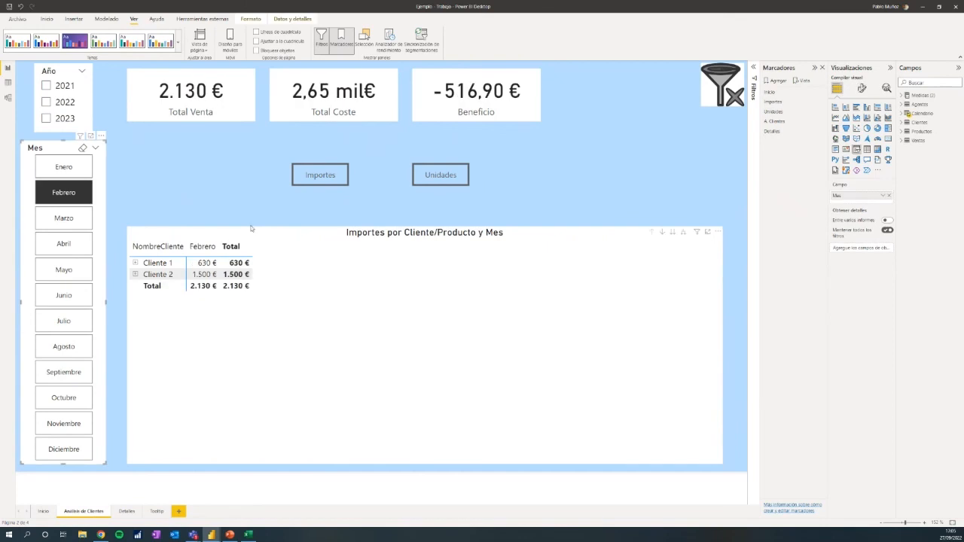
ctrl+click(731, 92)
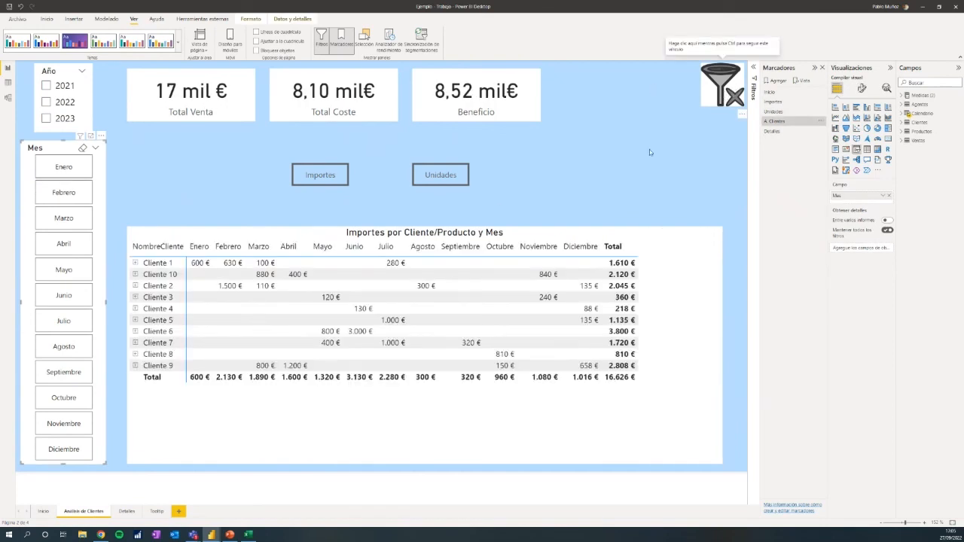
Step: Hide the Tooltip page from report readers and return to the Inicio page
click(158, 512)
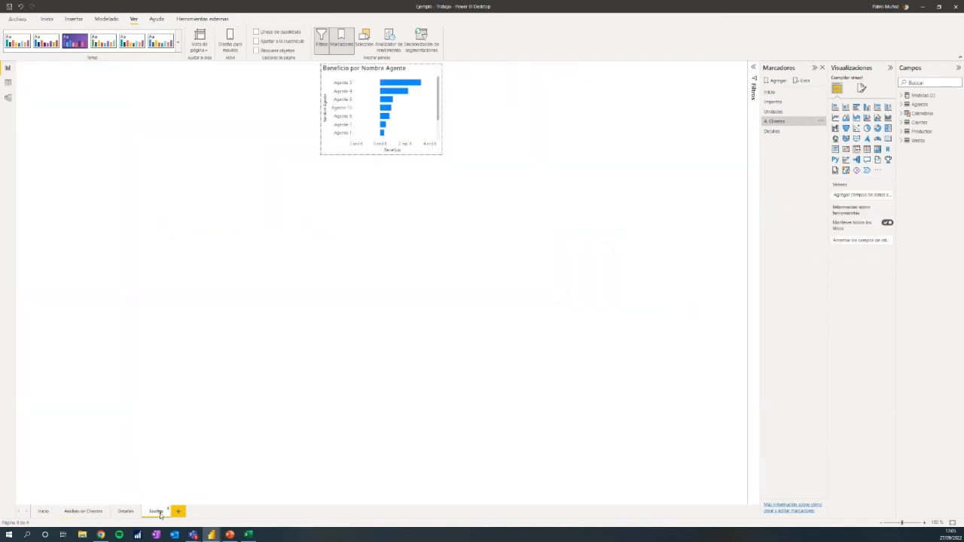
right_click(159, 513)
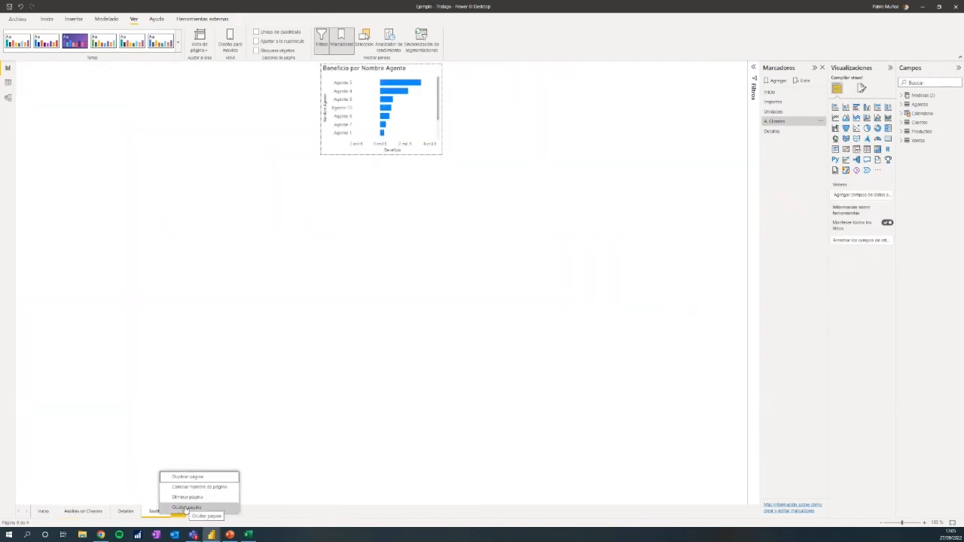
click(186, 508)
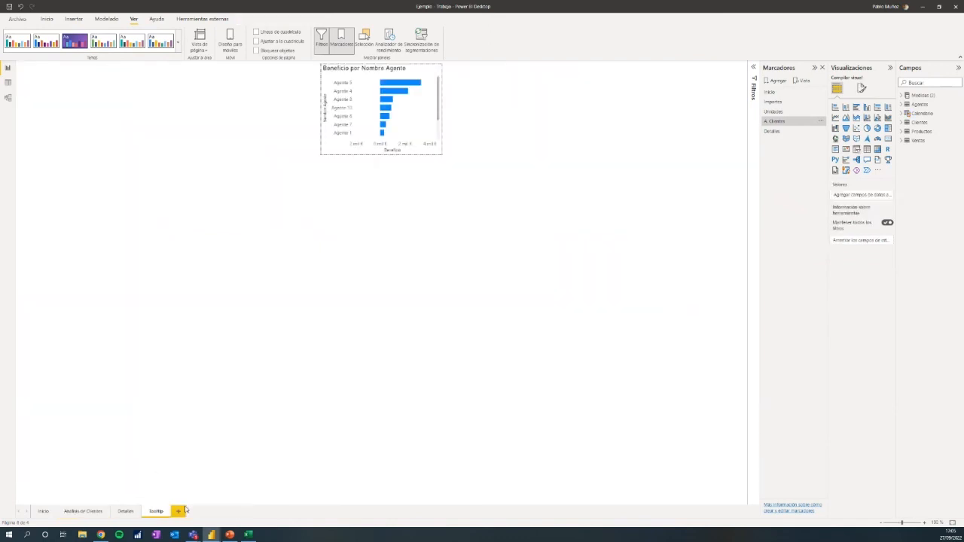
click(44, 512)
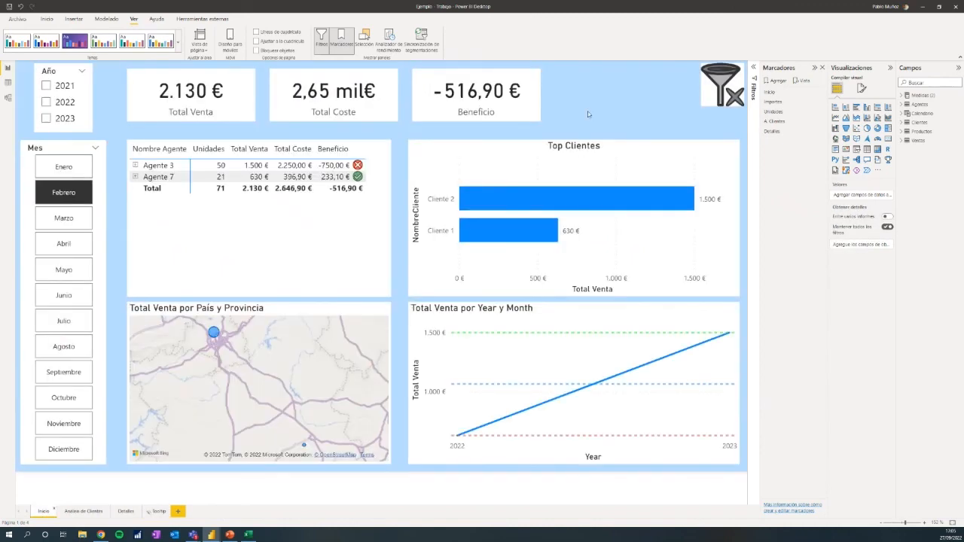